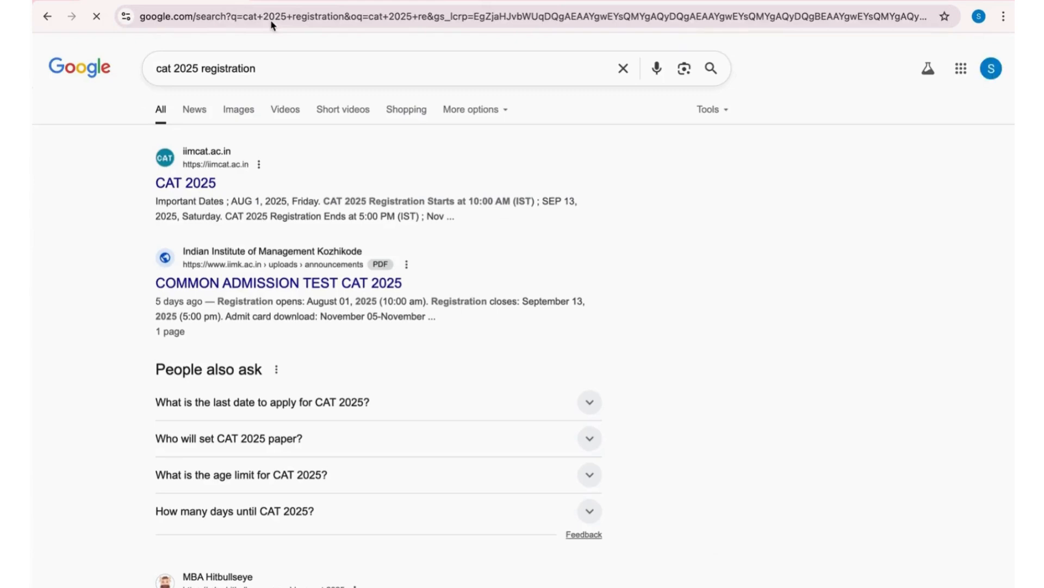
- Open the new candidate registration form from the official CAT 2025 website and dismiss its instructions
click(197, 185)
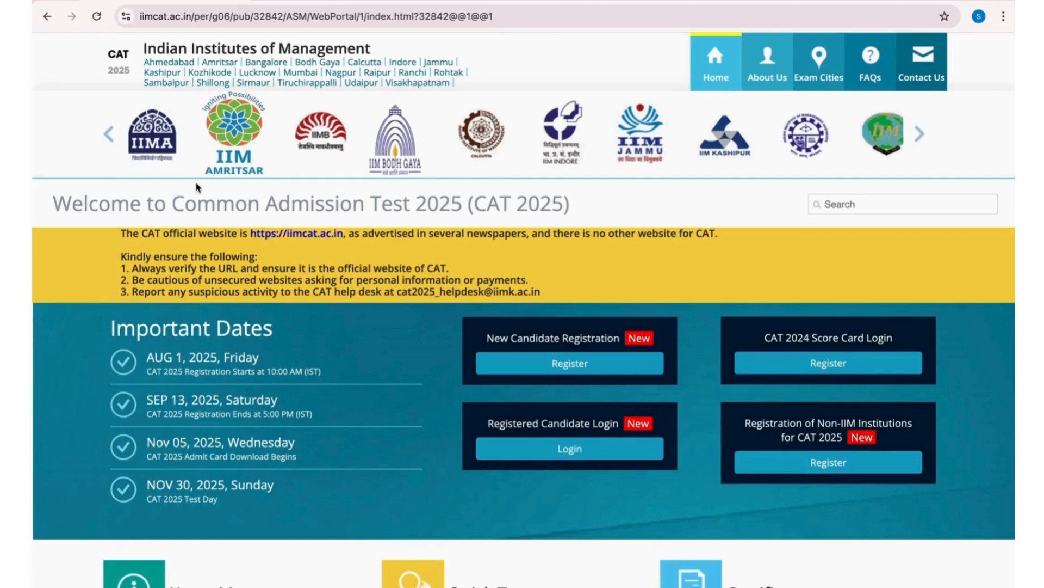
click(563, 373)
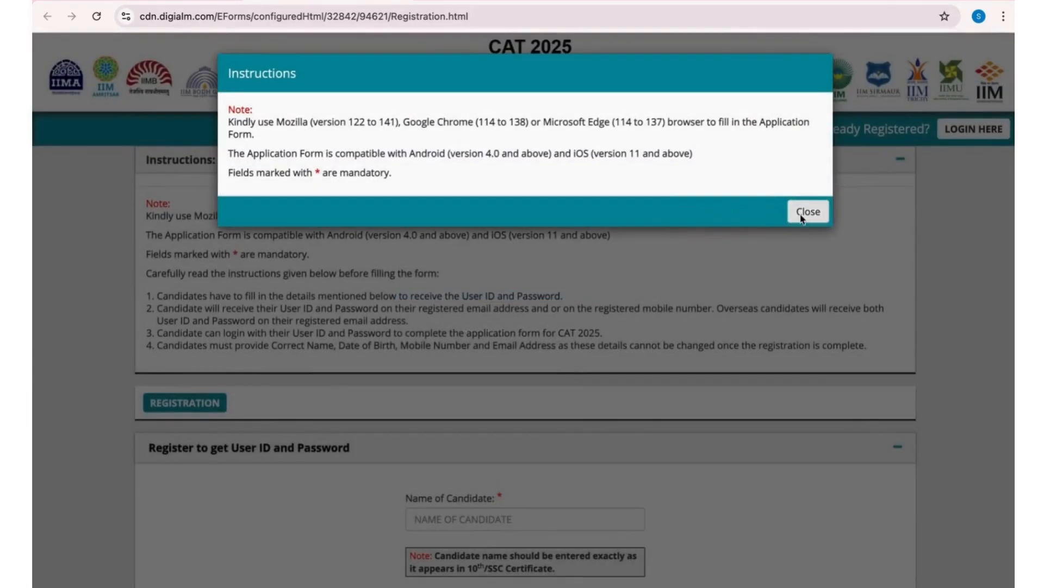
click(807, 213)
click(803, 284)
- Enter the candidate's full name in the registration form
scroll(653, 397, down, 5)
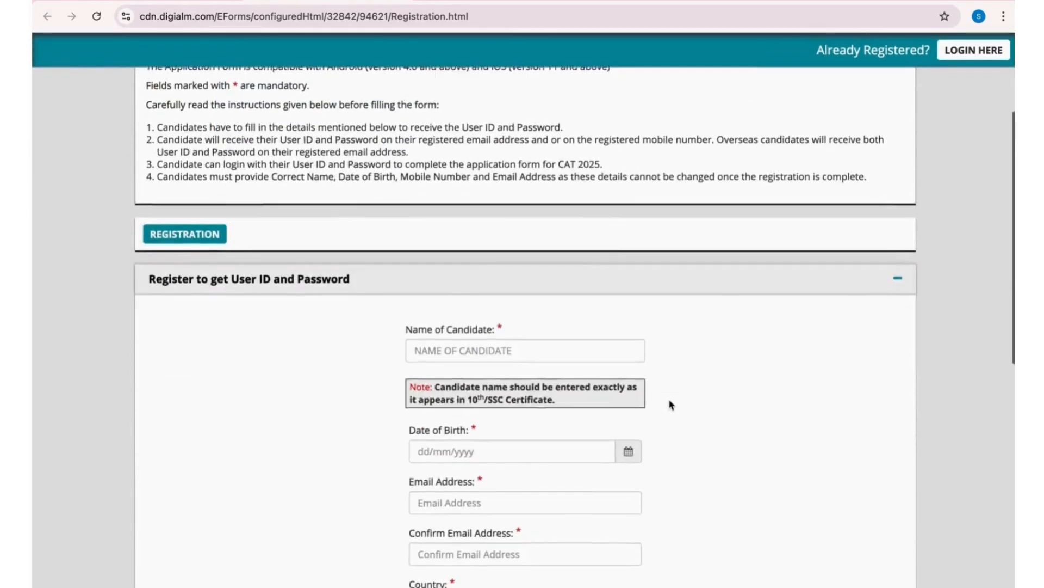
click(562, 229)
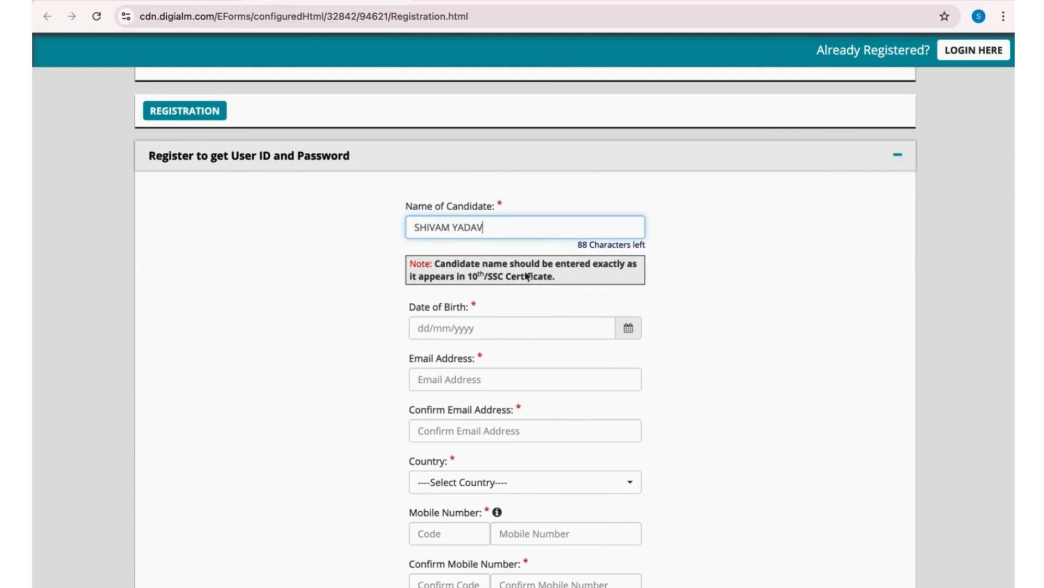
- Set the candidate's date of birth by picking its year, month and day in the calendar
click(519, 329)
click(629, 328)
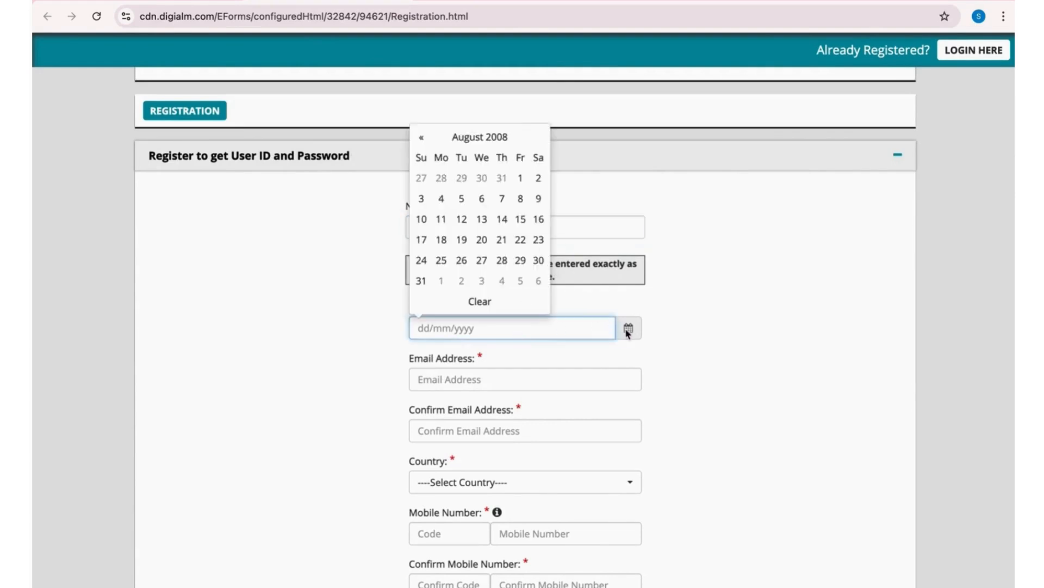
click(485, 137)
click(442, 158)
click(519, 189)
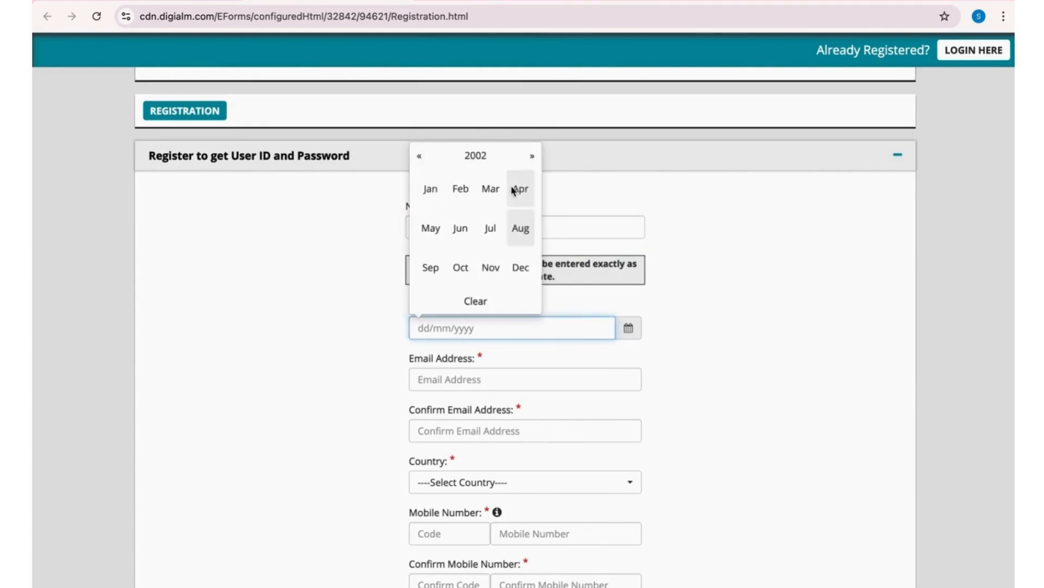
click(490, 188)
click(441, 199)
- Fill in the candidate's email address and repeat it in the confirmation field
click(422, 381)
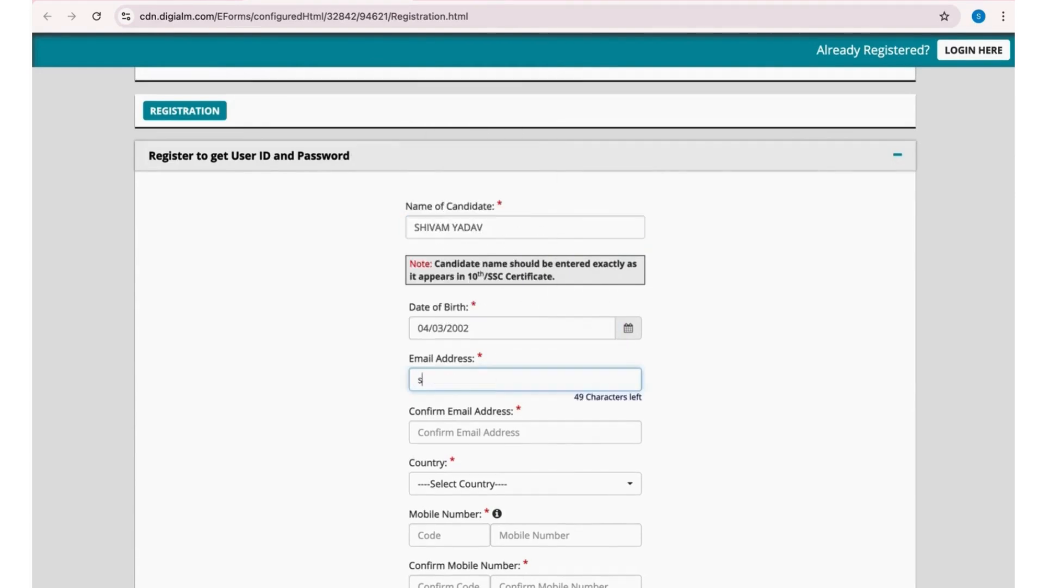
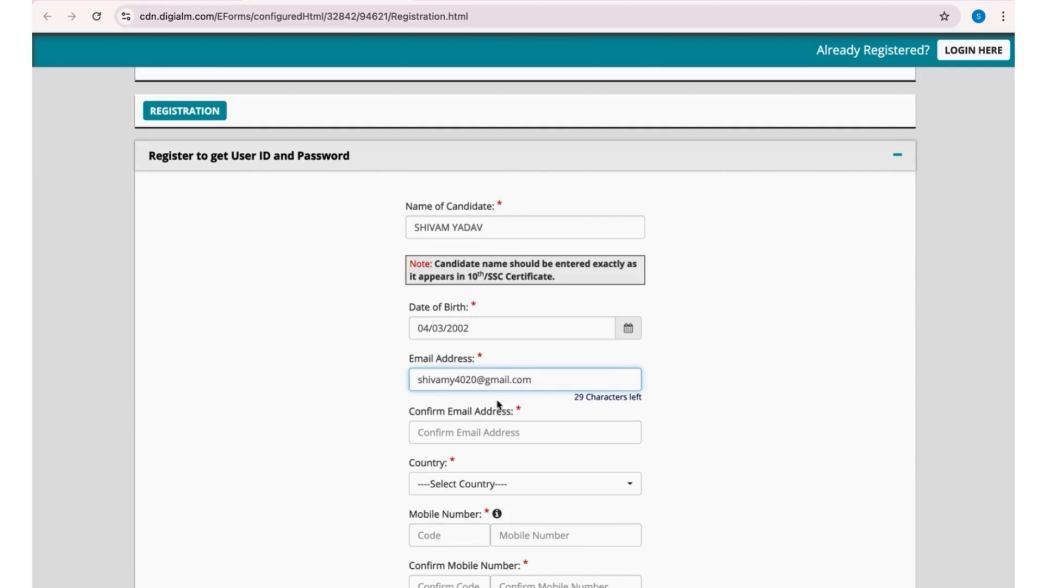
click(496, 430)
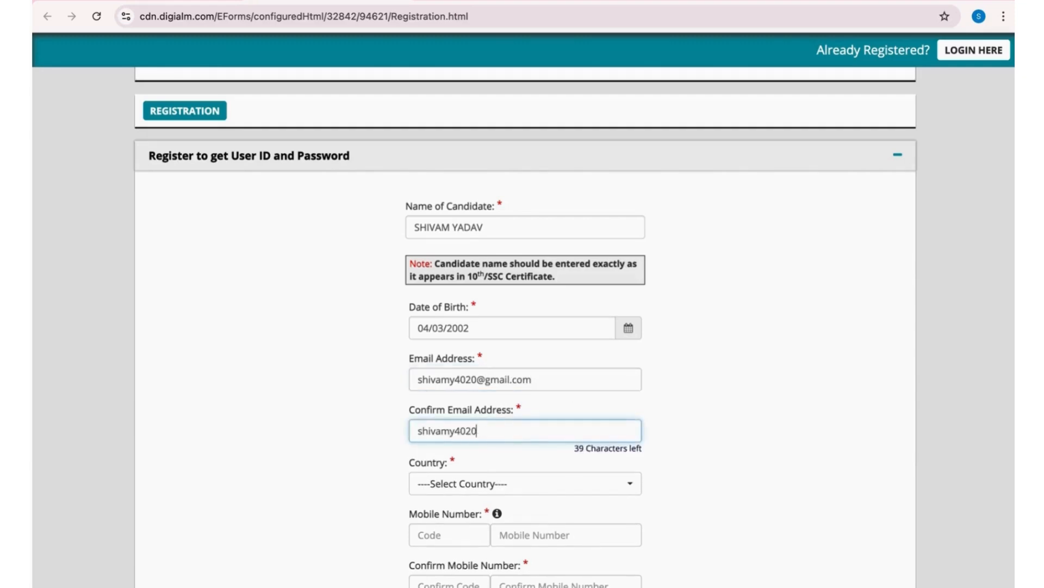
- Choose India as the country, then enter and confirm the candidate's mobile number
click(473, 481)
click(510, 456)
click(554, 533)
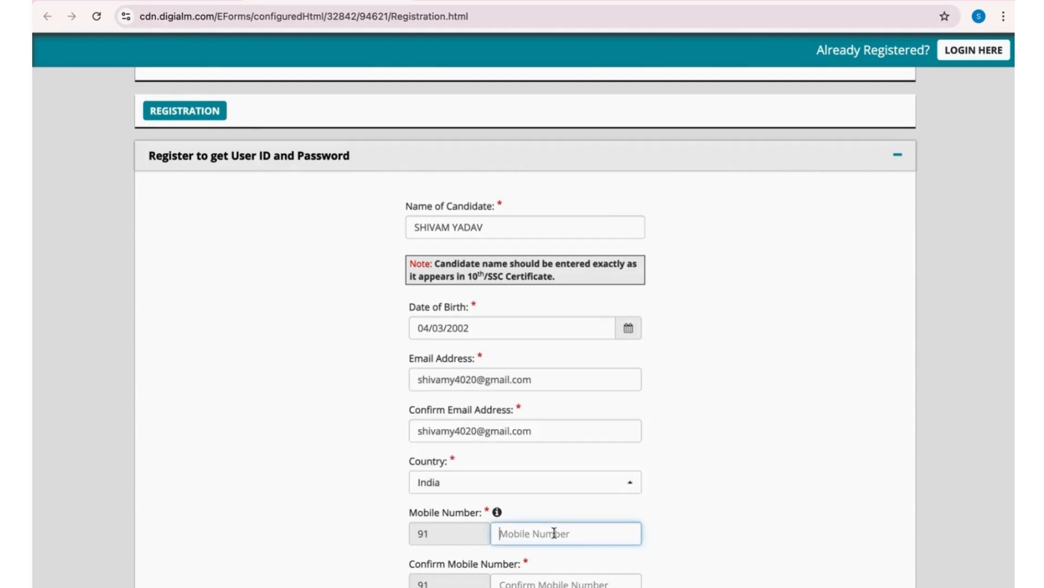
scroll(555, 535, down, 3)
text(**********)
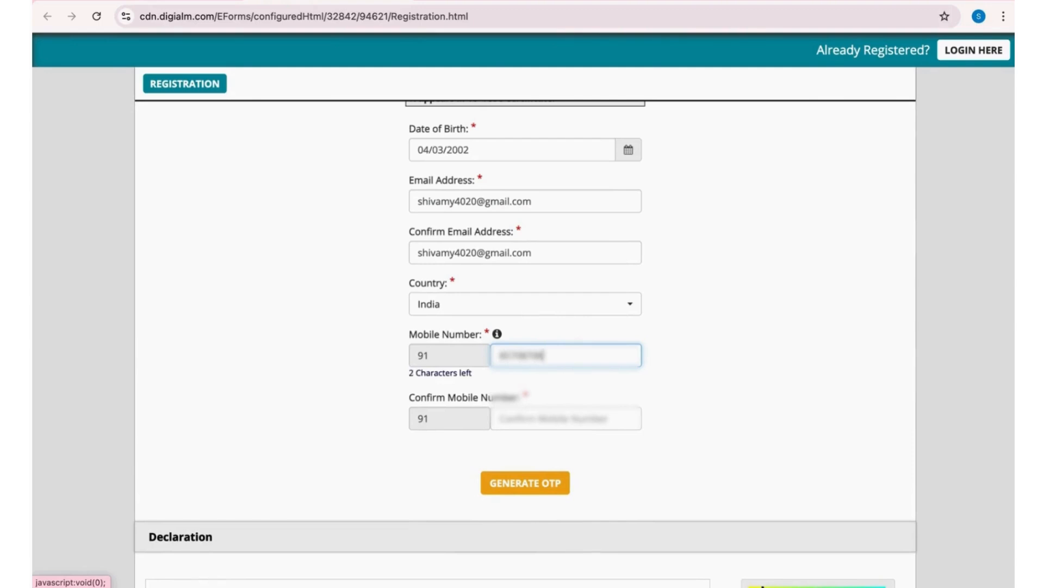
click(542, 428)
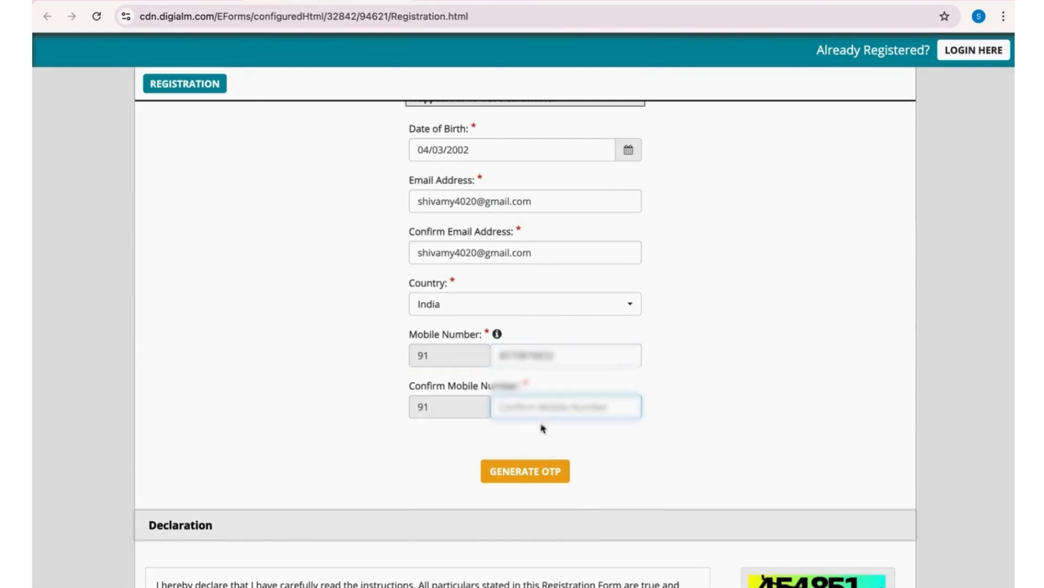
text(**********)
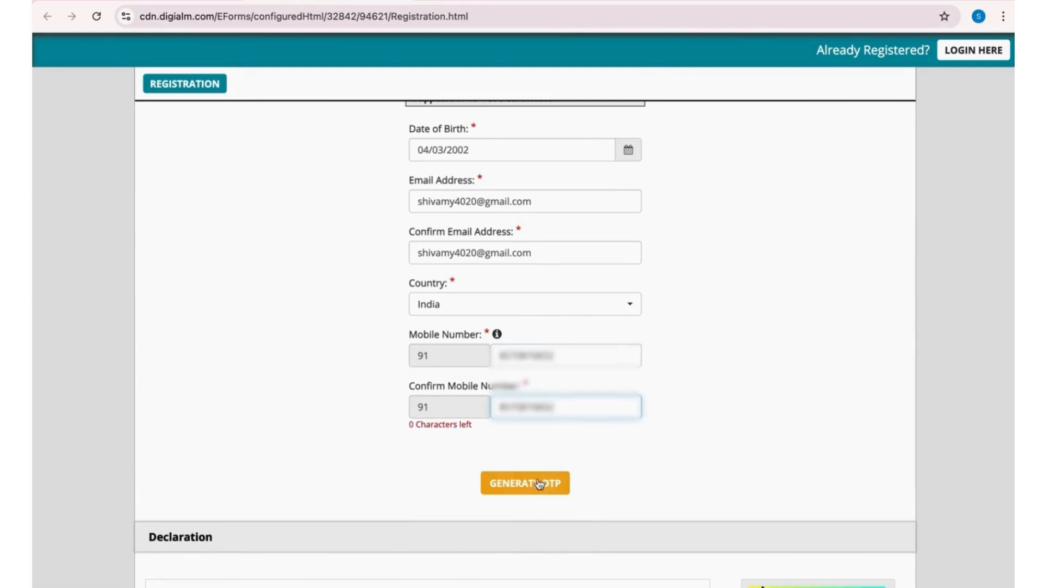
- Request the one-time passwords, complete the captcha check and dismiss the OTP notice
click(537, 483)
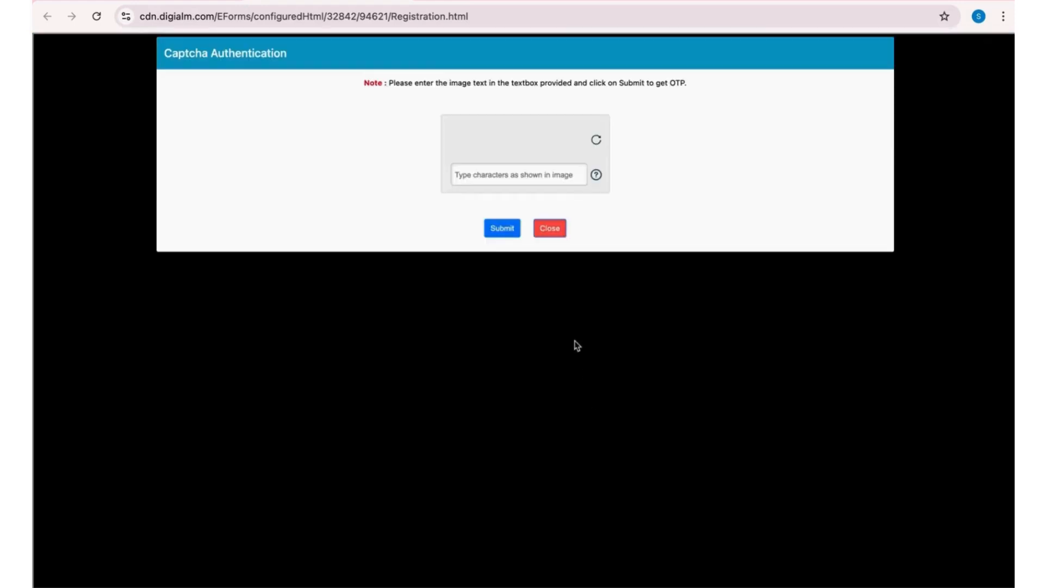
click(502, 176)
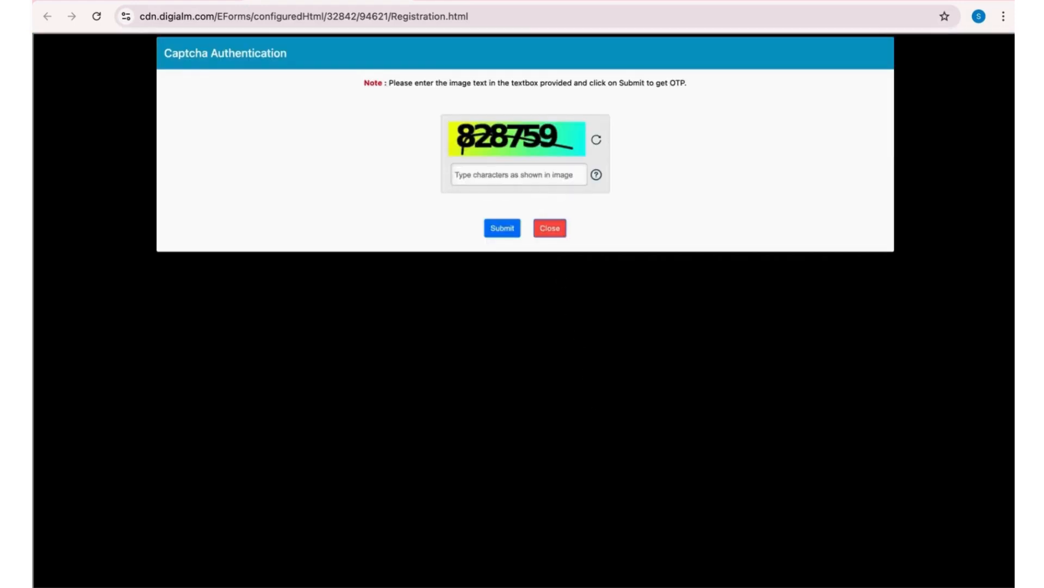
text(828759)
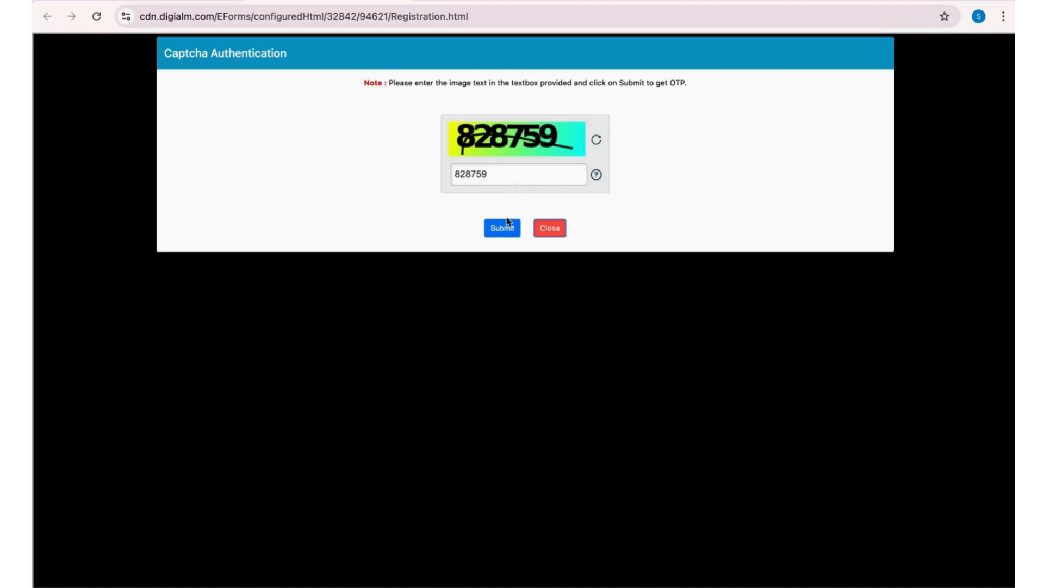
click(507, 222)
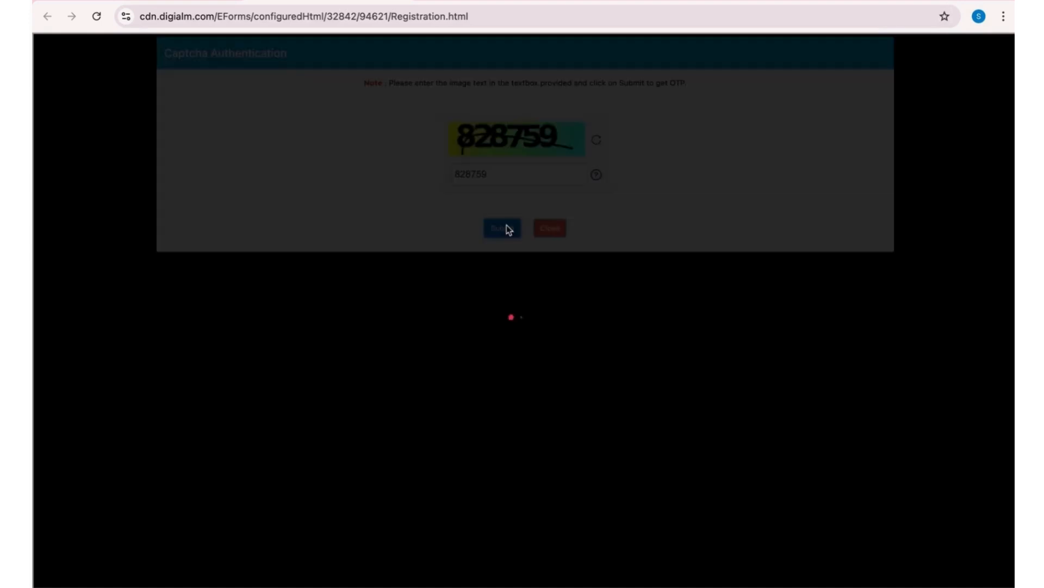
click(642, 116)
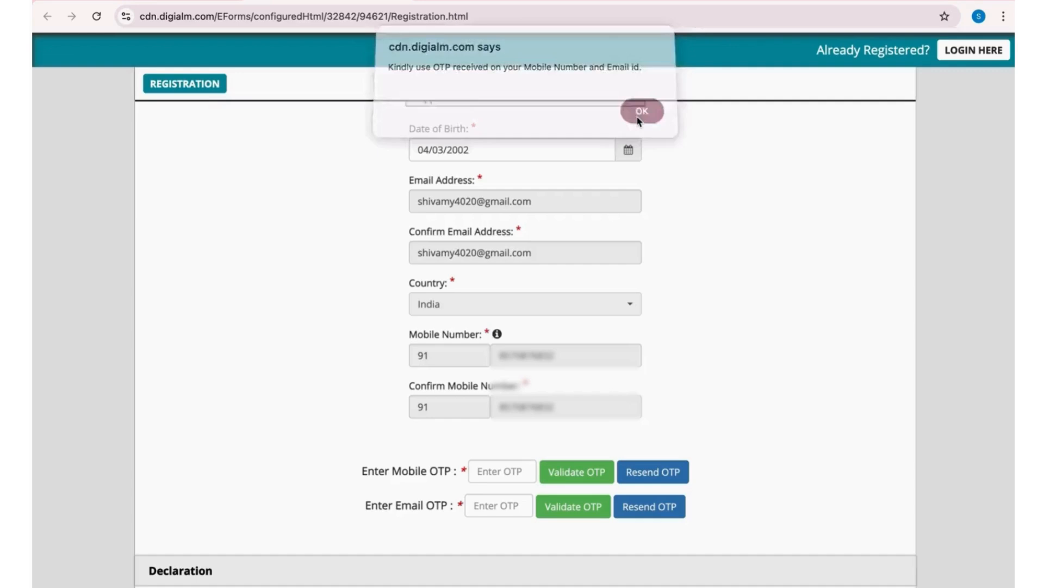
- Enter the one-time password received on the mobile number, validate it and dismiss the notice
click(500, 471)
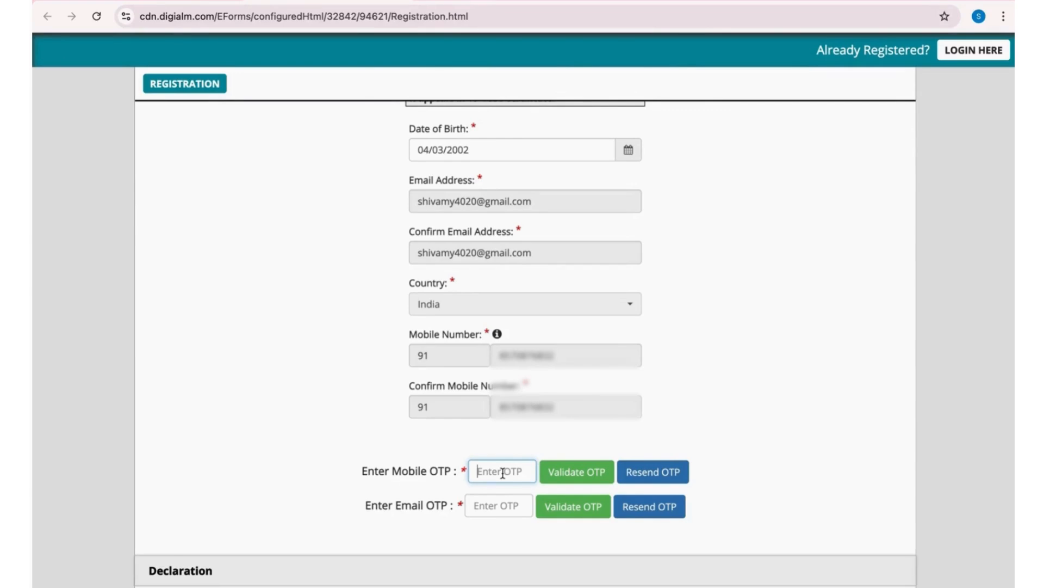
text(••)
click(563, 479)
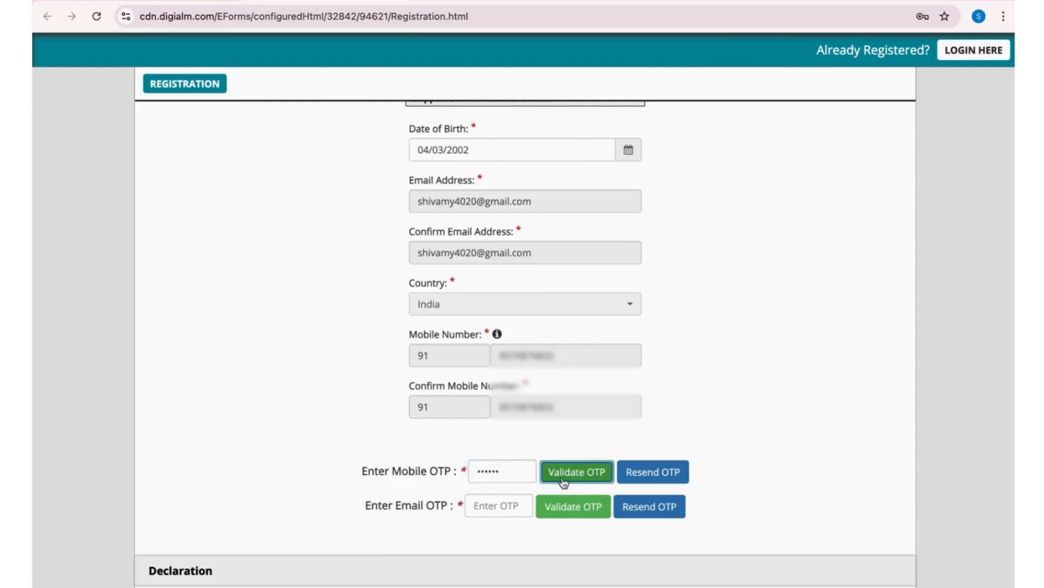
click(643, 102)
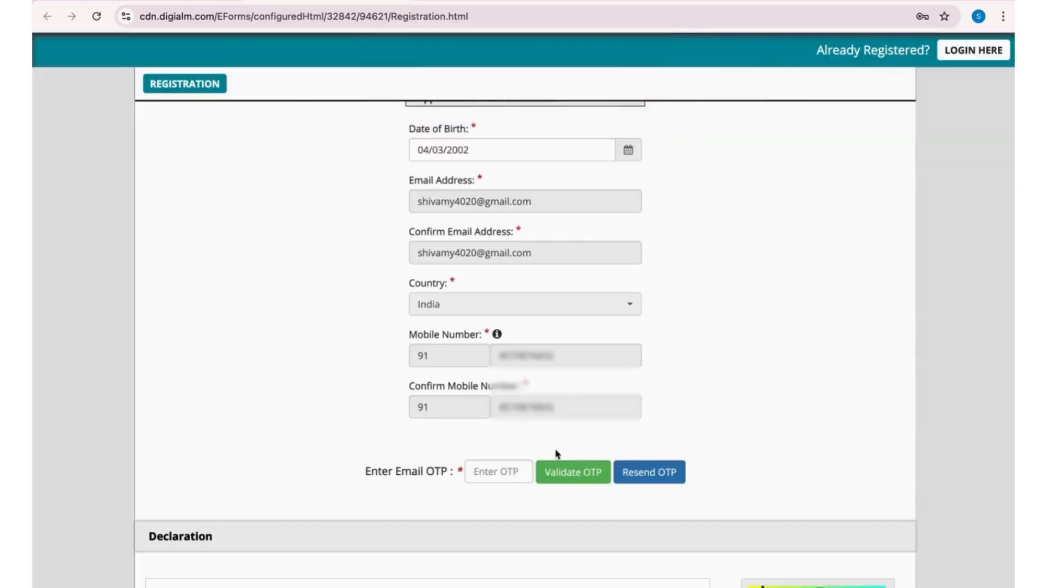
- Enter the one-time password received by email, validate it and dismiss the notice
click(501, 472)
text(1)
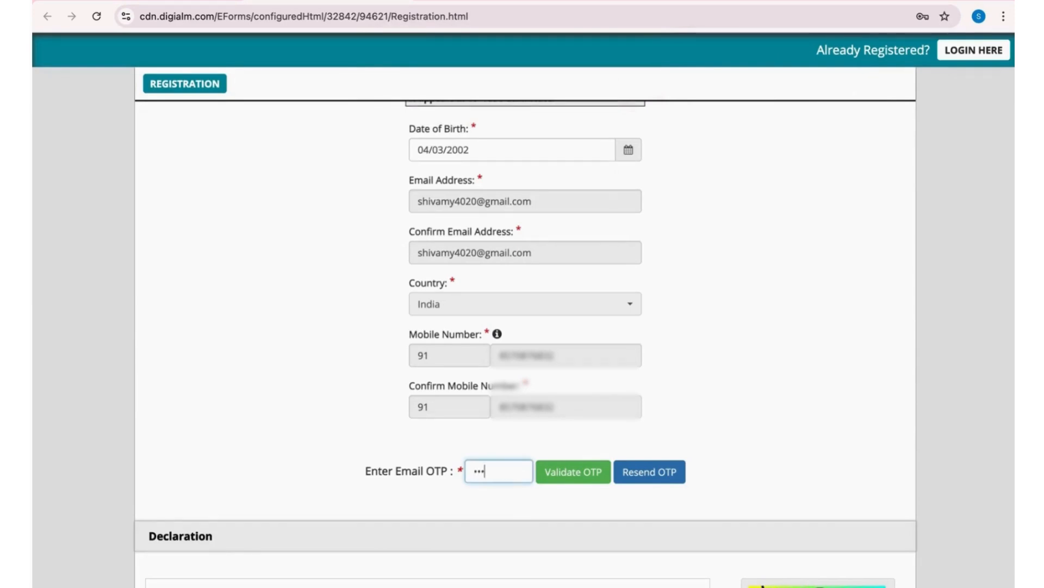
click(563, 475)
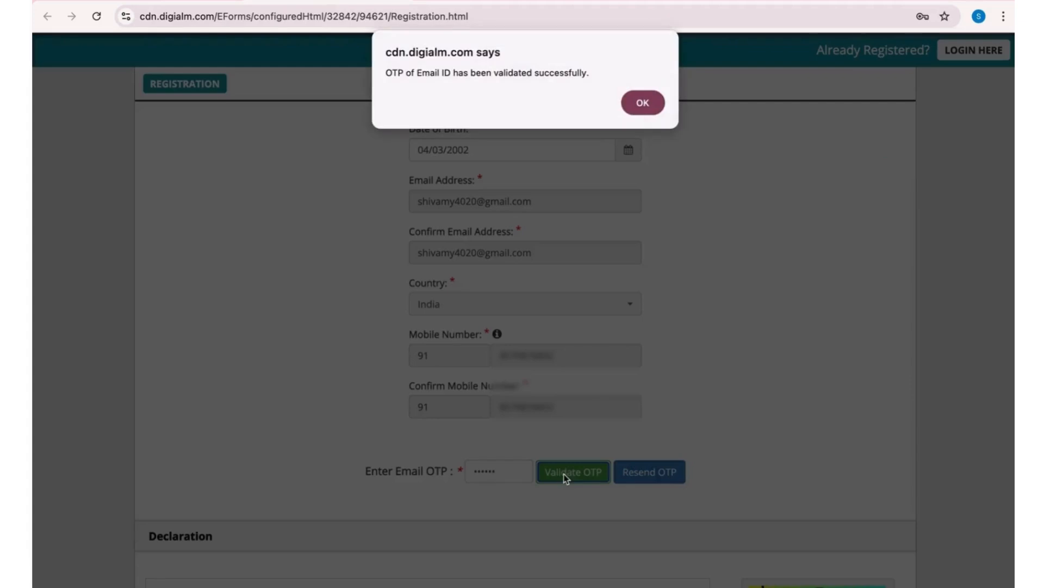
click(642, 105)
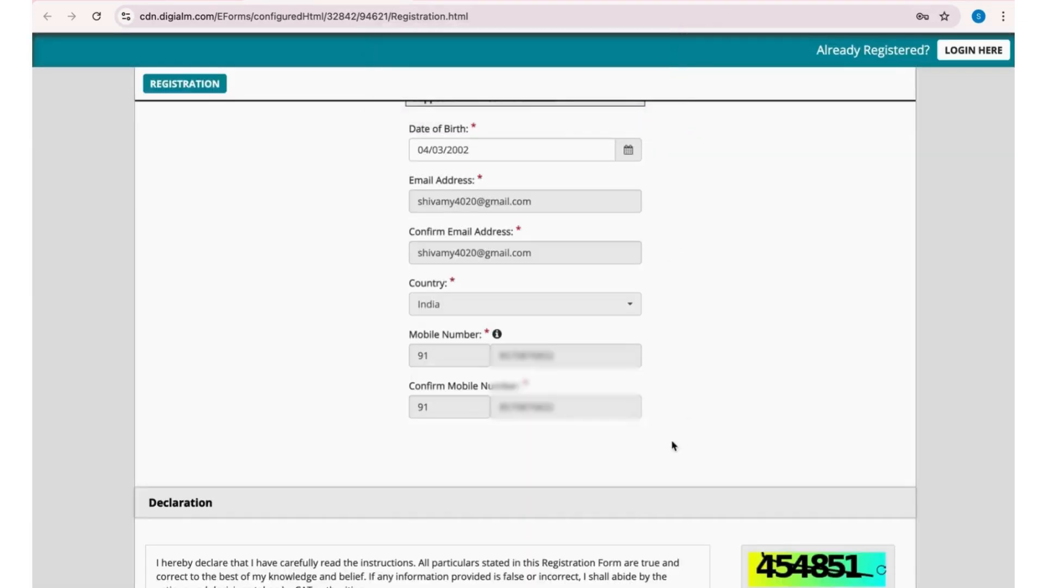
- Agree to the declaration, enter the captcha characters shown beside it and confirm the form
scroll(674, 445, down, 3)
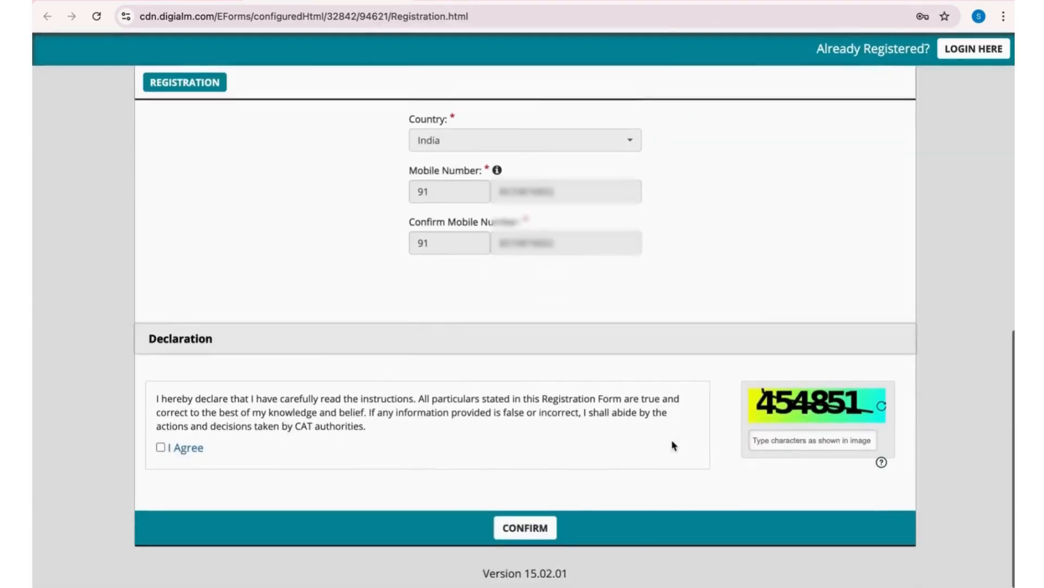
click(161, 449)
click(783, 443)
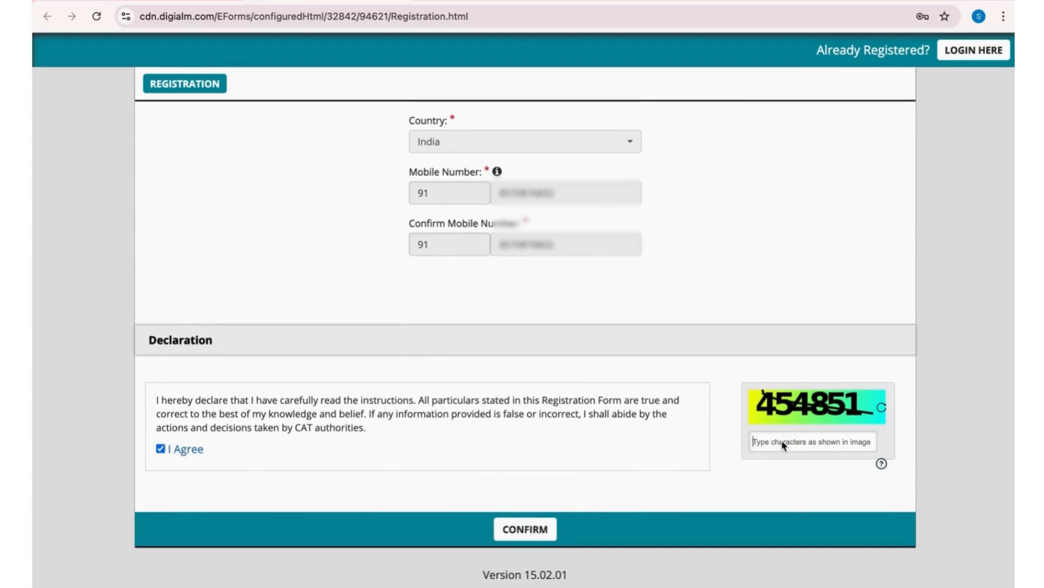
text(454851)
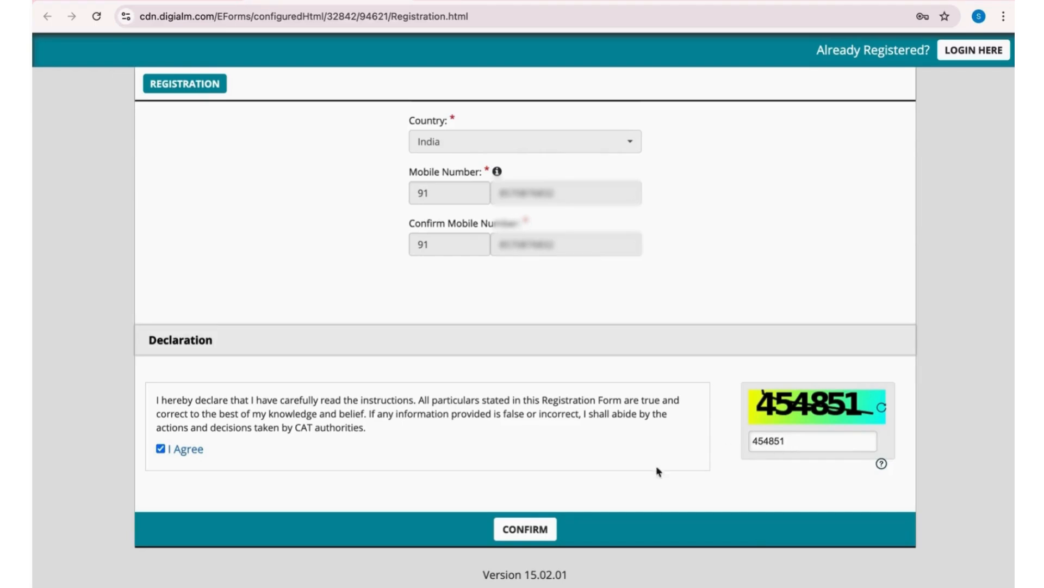
click(537, 532)
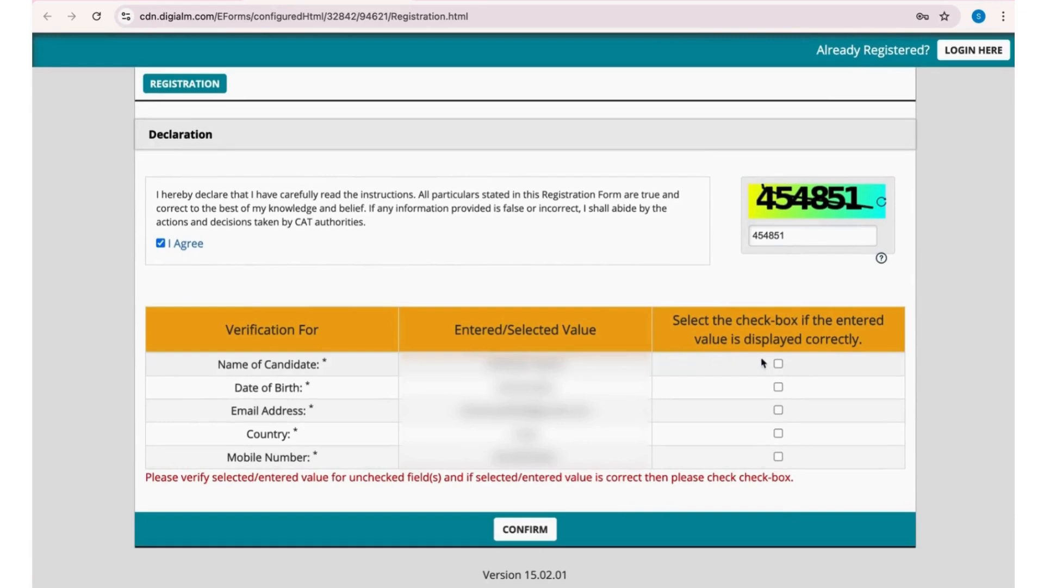
- Mark the name, date of birth, email, country and mobile number as verified, then submit the registration and accept the alert
click(779, 364)
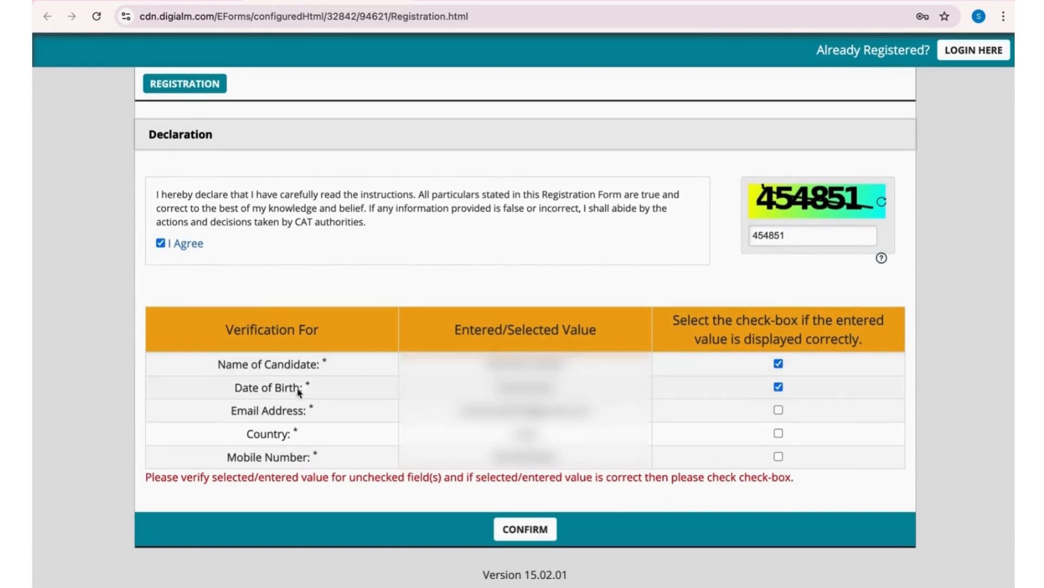
click(778, 410)
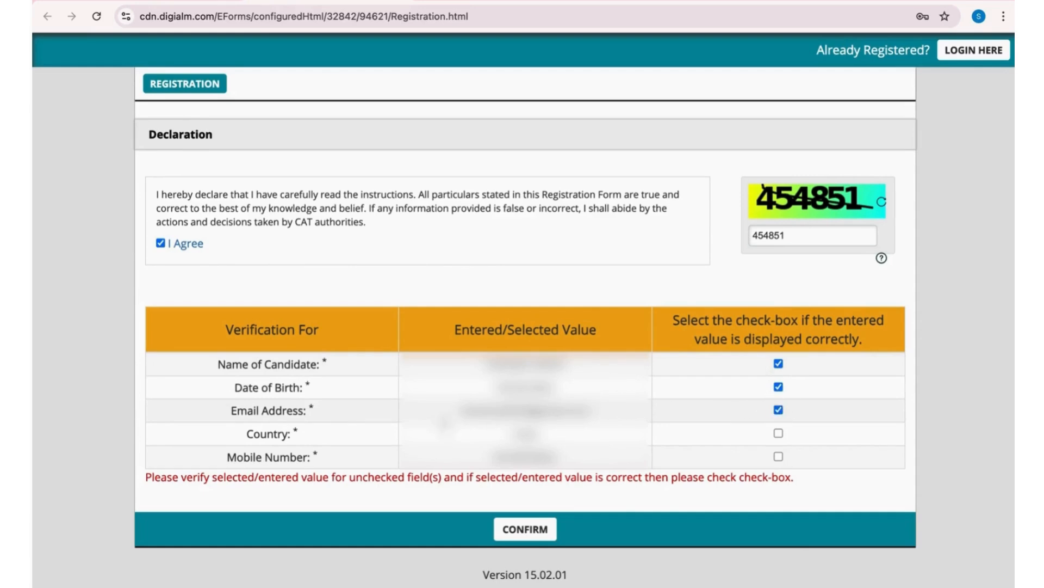
click(778, 433)
click(778, 456)
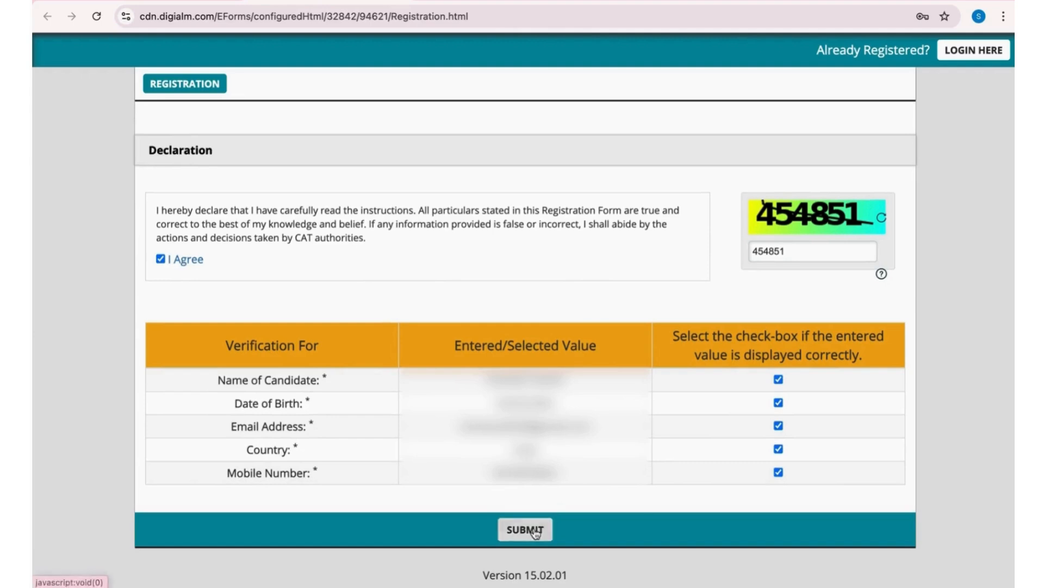
click(516, 529)
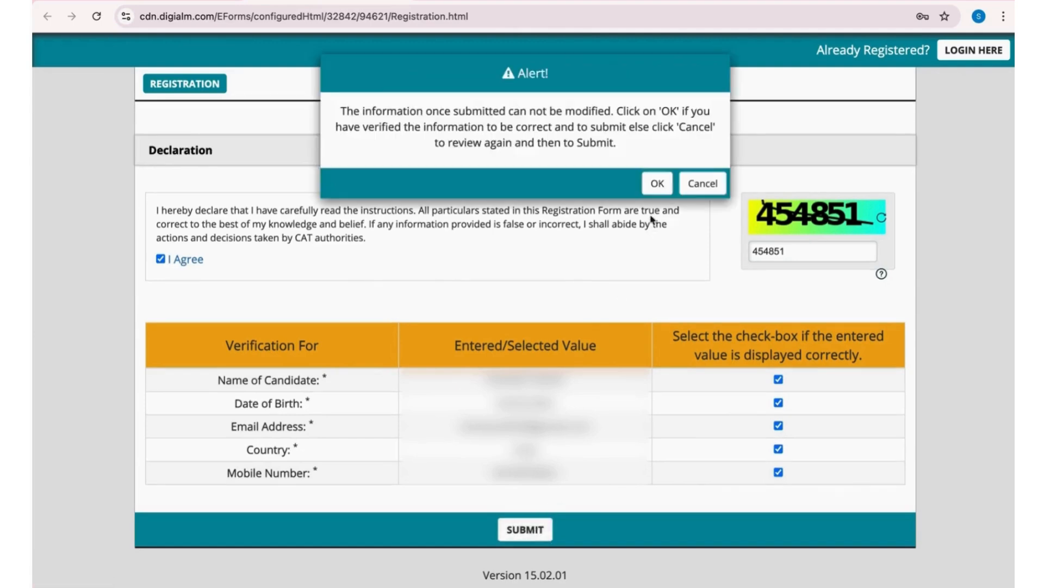
click(657, 183)
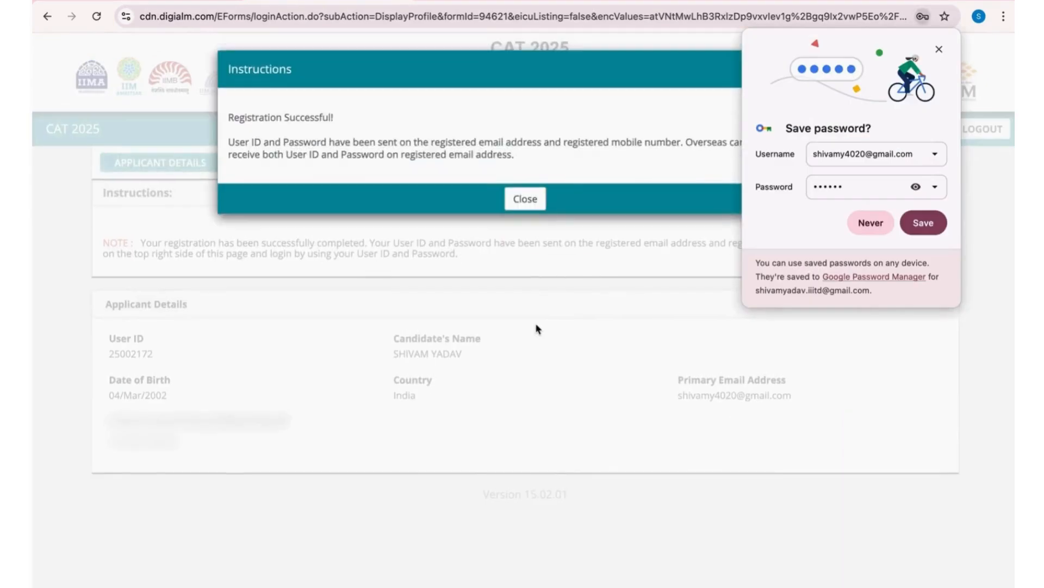
- Dismiss the password-saving prompt and the registration message, and take a screenshot of the applicant details page
click(939, 49)
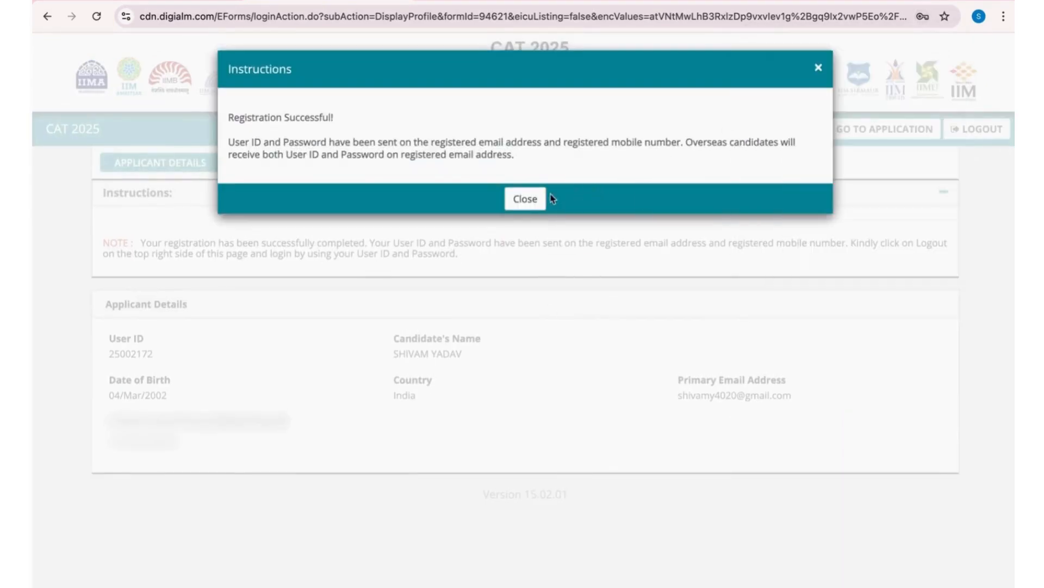
click(535, 202)
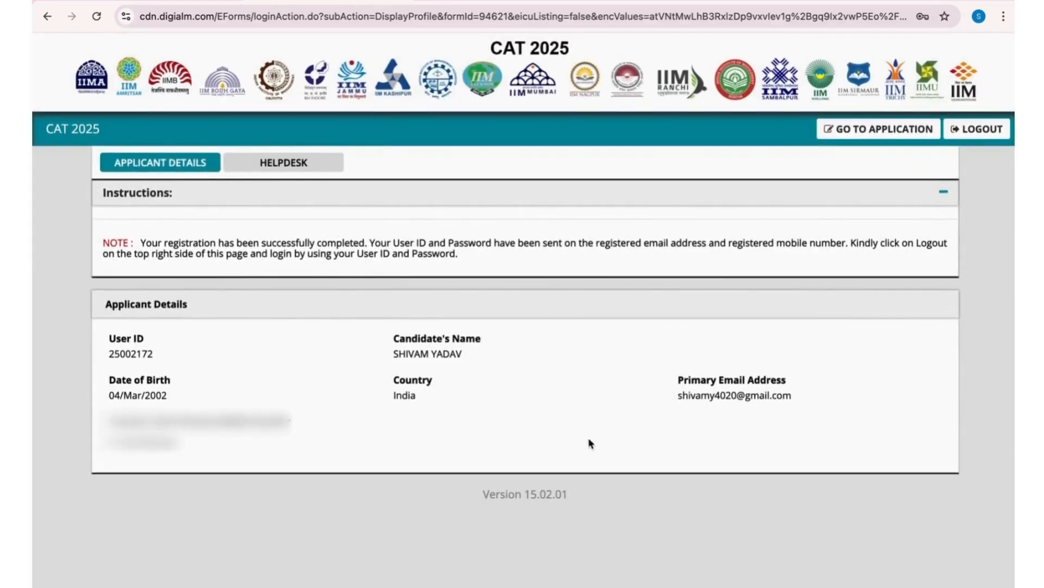
key(super+shift+3)
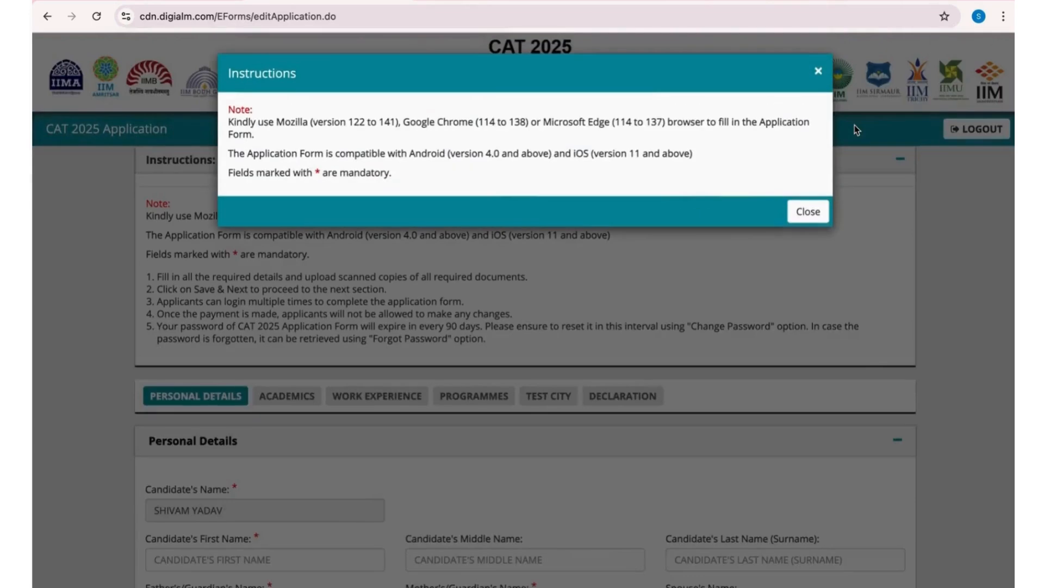
- Enter the candidate's first name and last name in the personal details of the CAT 2025 application form
click(804, 211)
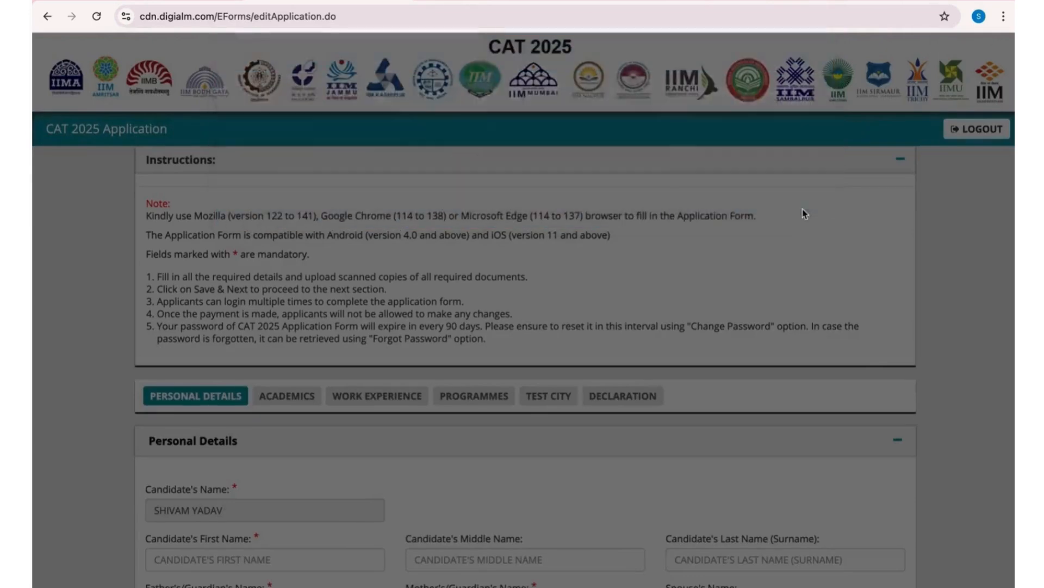
scroll(528, 337, down, 5)
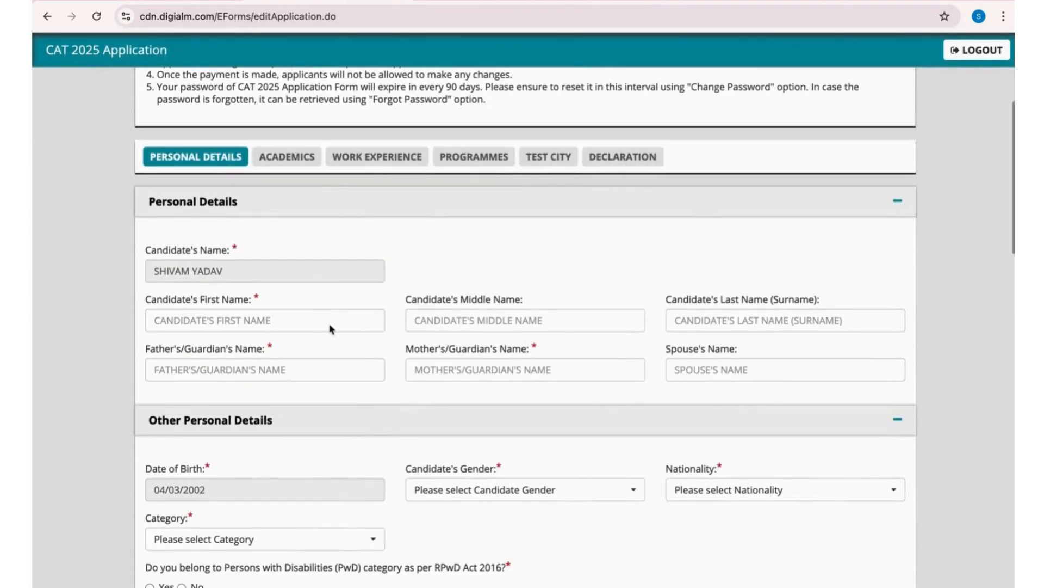
click(330, 326)
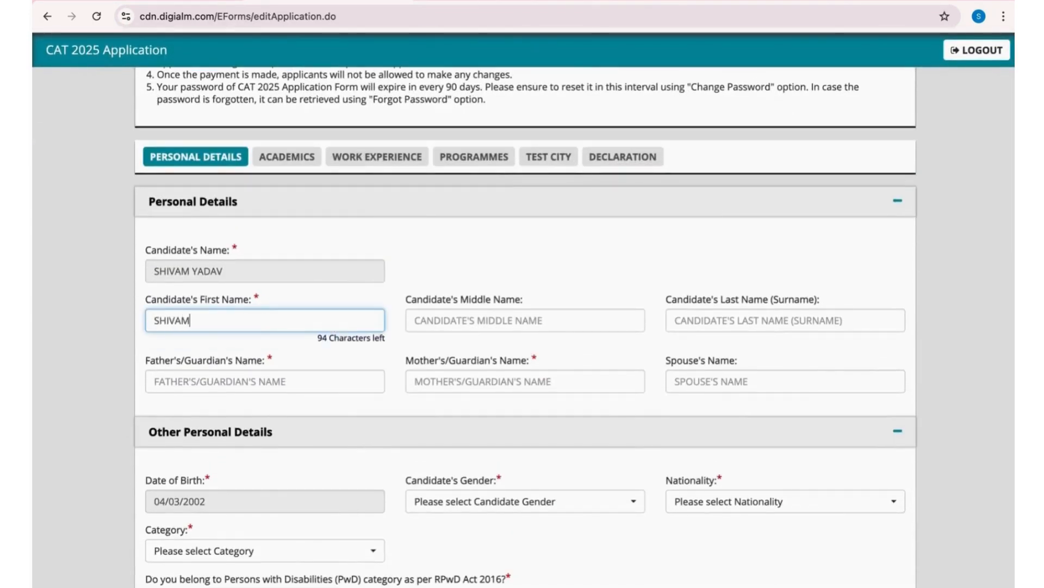
click(707, 326)
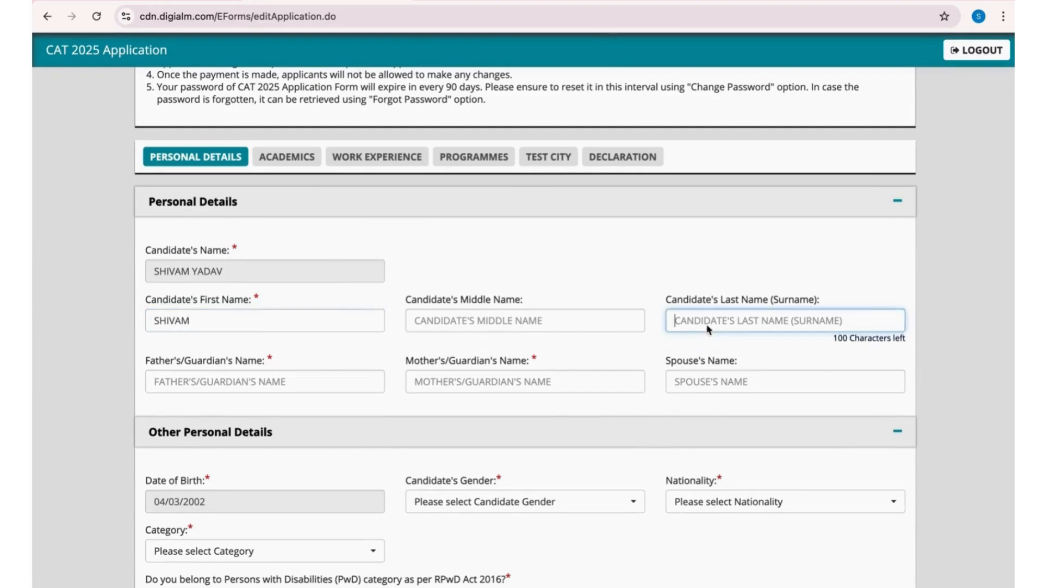
- Fill in the father's/guardian's name and the mother's/guardian's name of the candidate
click(292, 380)
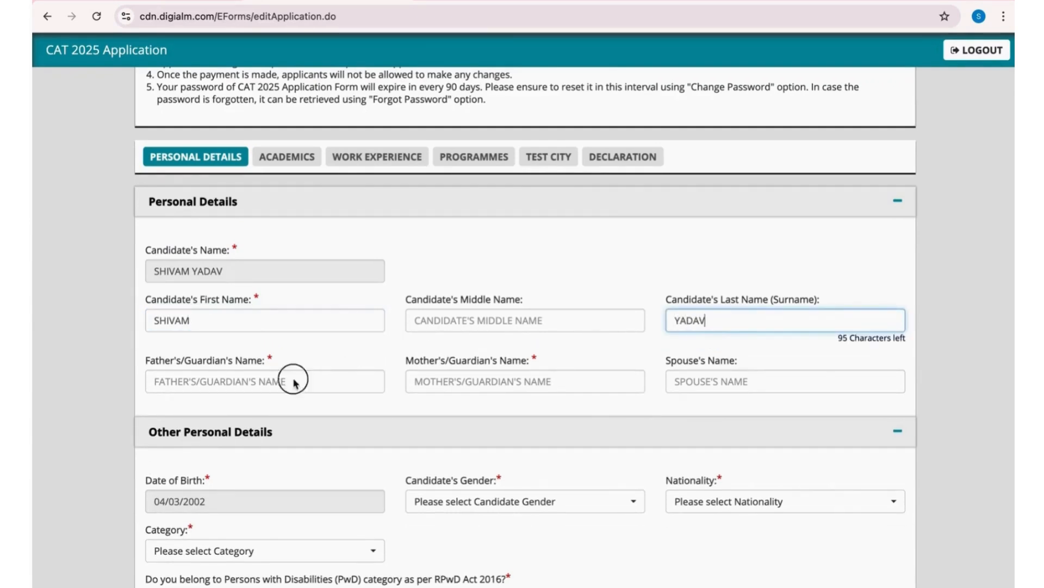
text(YADAV)
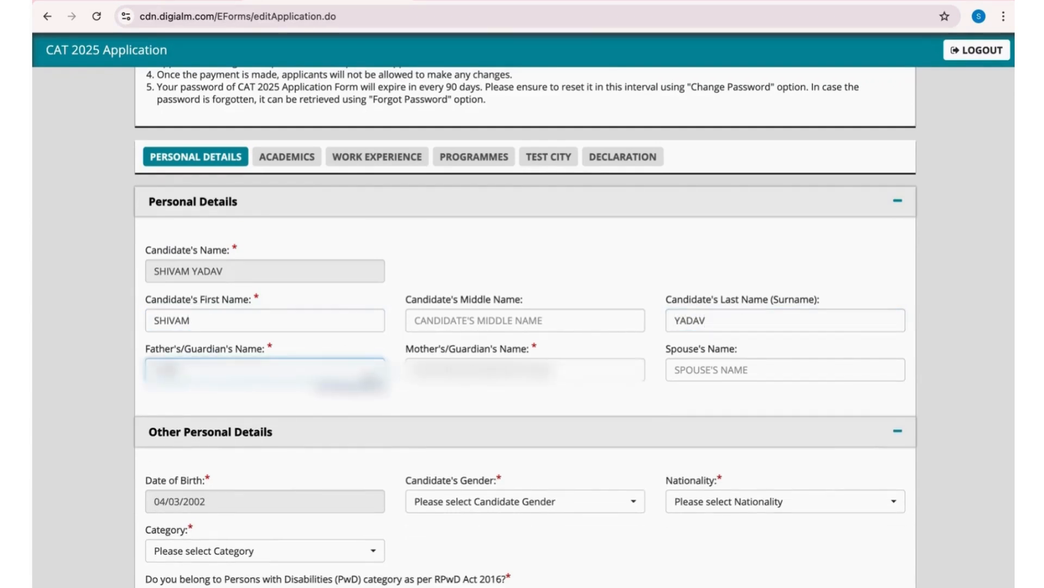
text(AV)
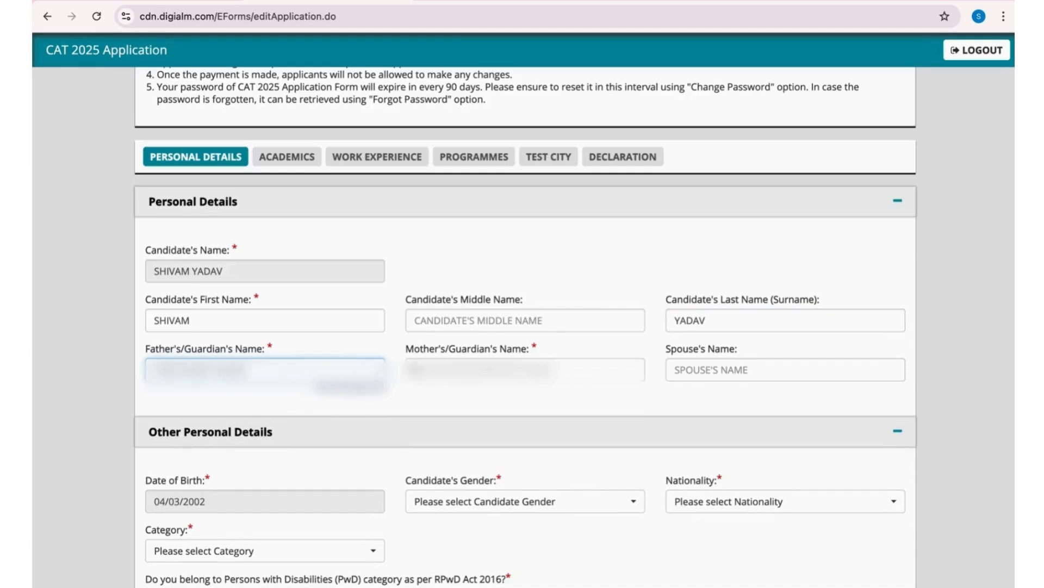
click(539, 372)
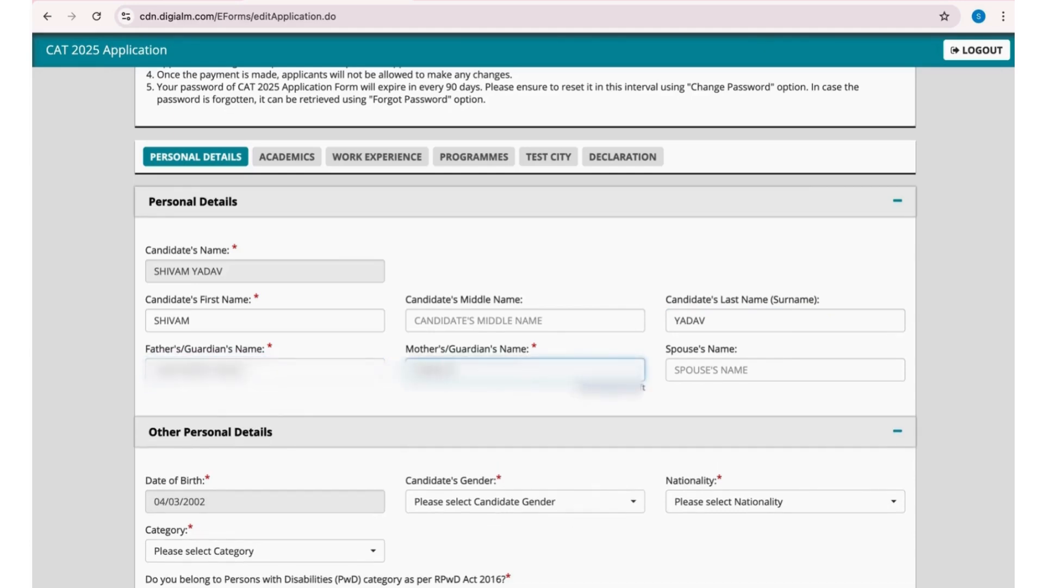
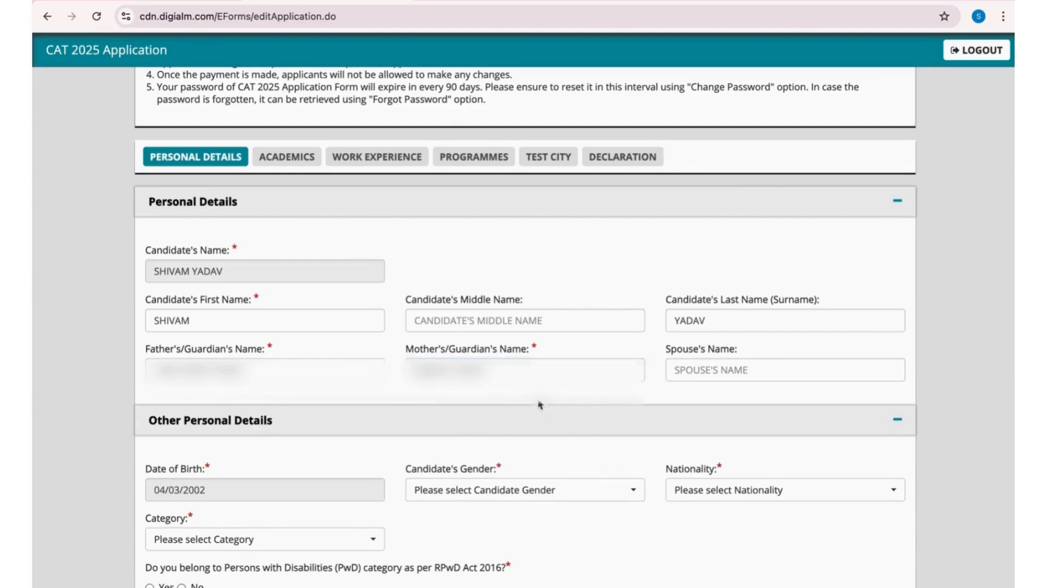
- Set the candidate's gender to Male, the nationality to Indian and the category to NC-OBC
scroll(540, 402, down, 3)
click(536, 361)
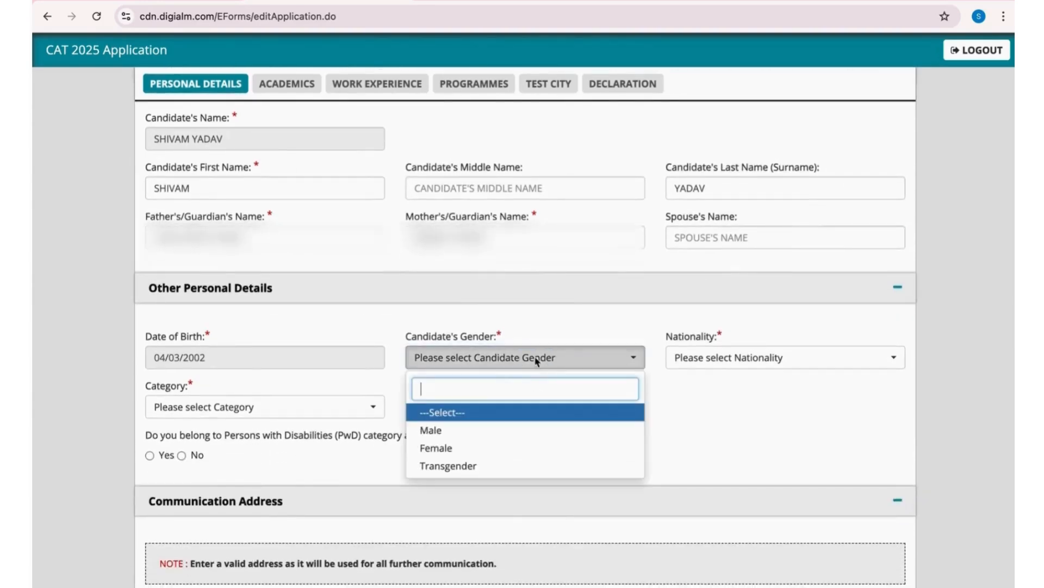
click(445, 430)
click(700, 369)
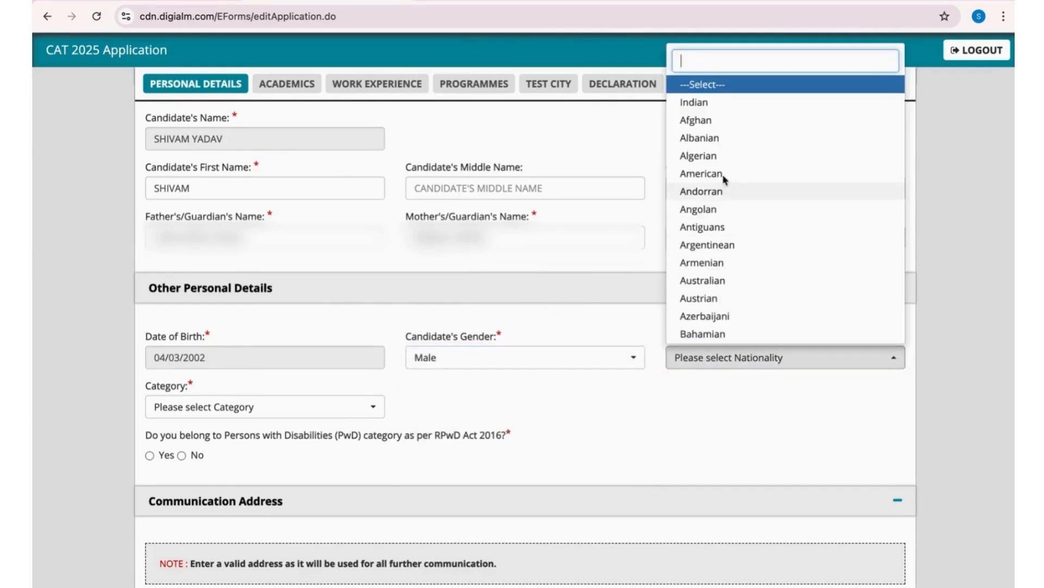
click(698, 105)
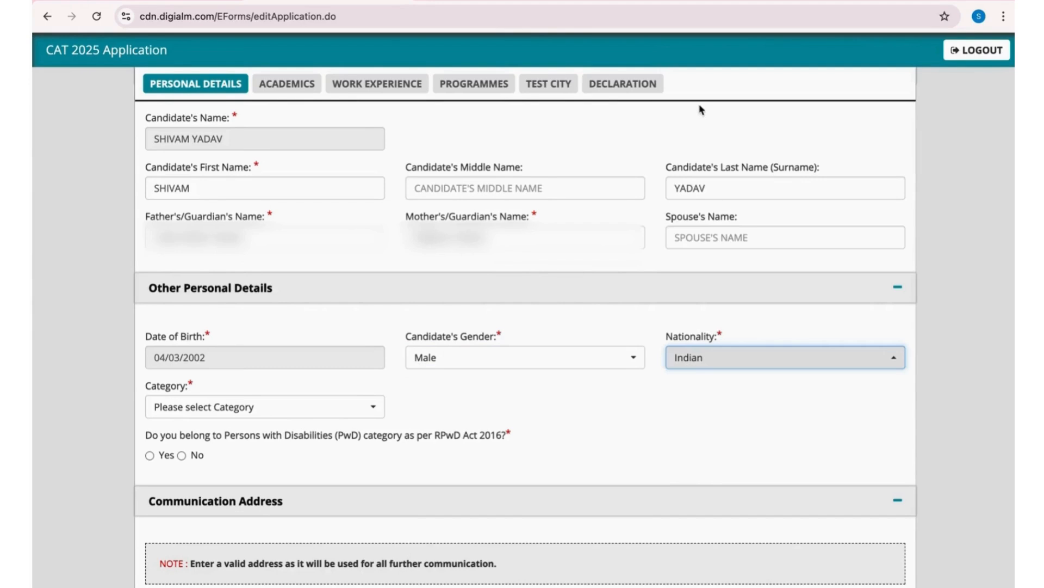
click(326, 405)
click(211, 514)
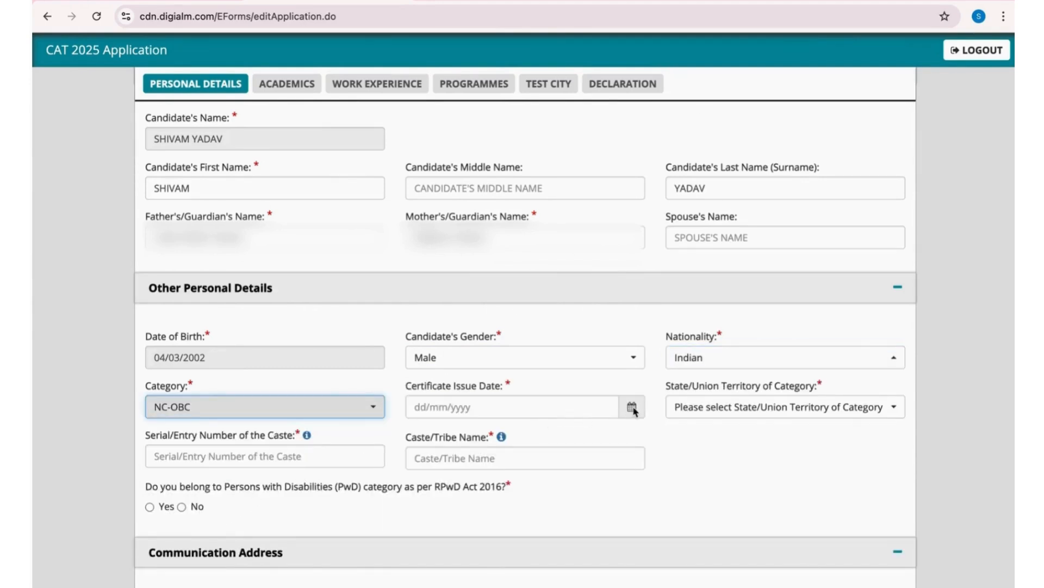
- Set the category certificate's issue date to 11/09/2024
scroll(635, 411, down, 2)
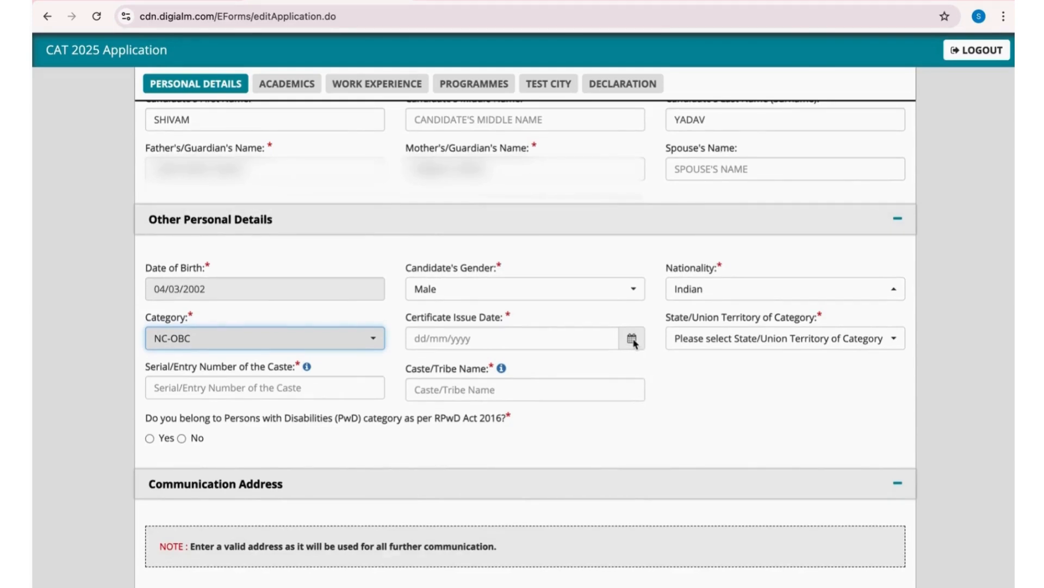
click(632, 339)
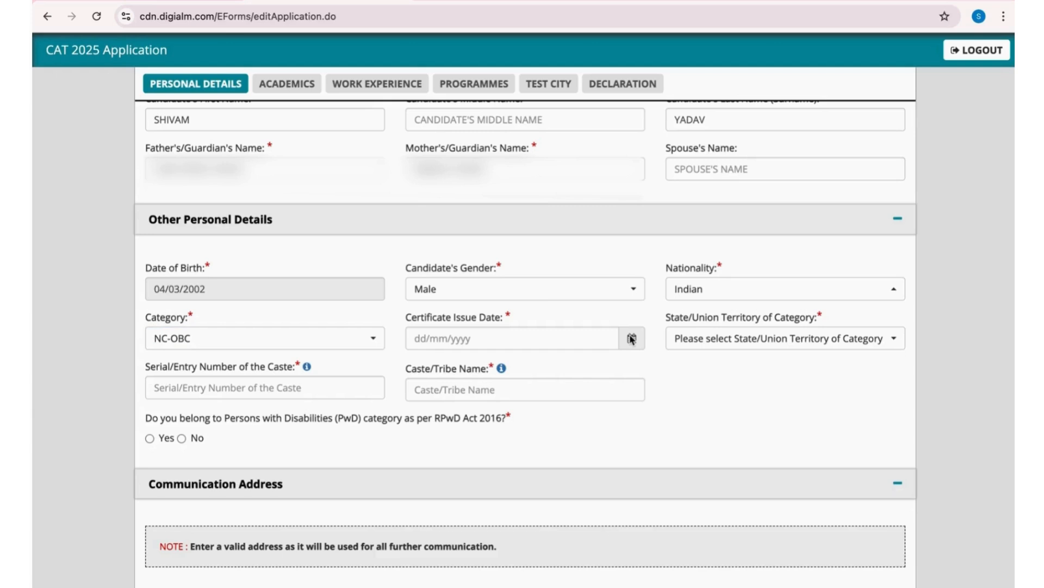
click(471, 126)
click(477, 144)
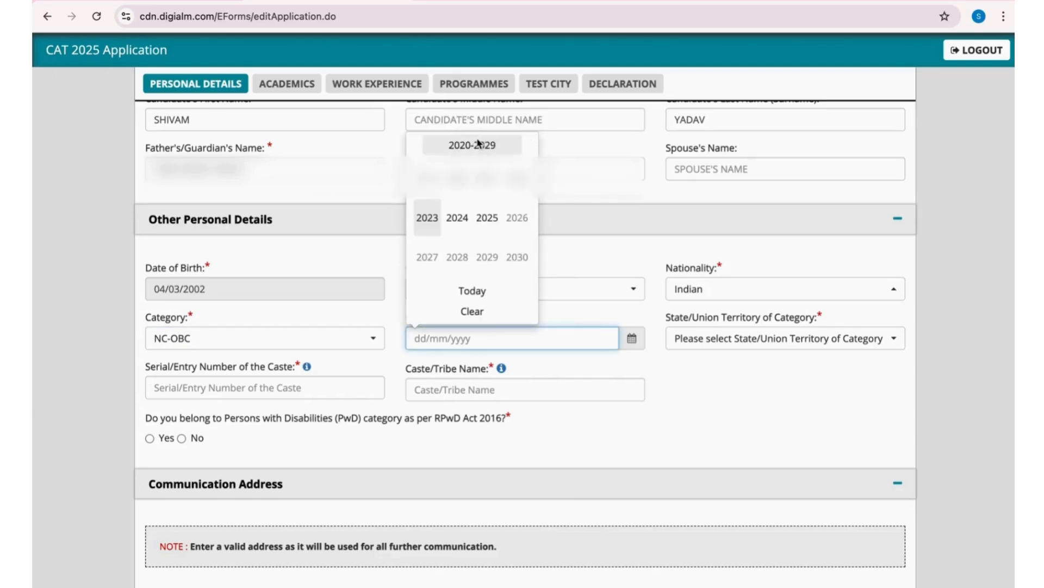
click(457, 217)
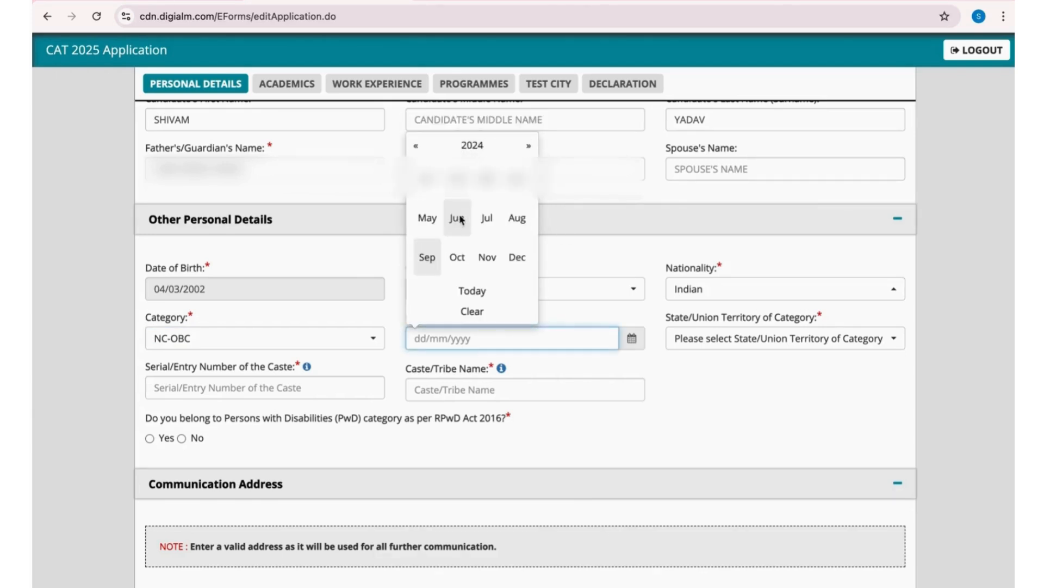
click(432, 258)
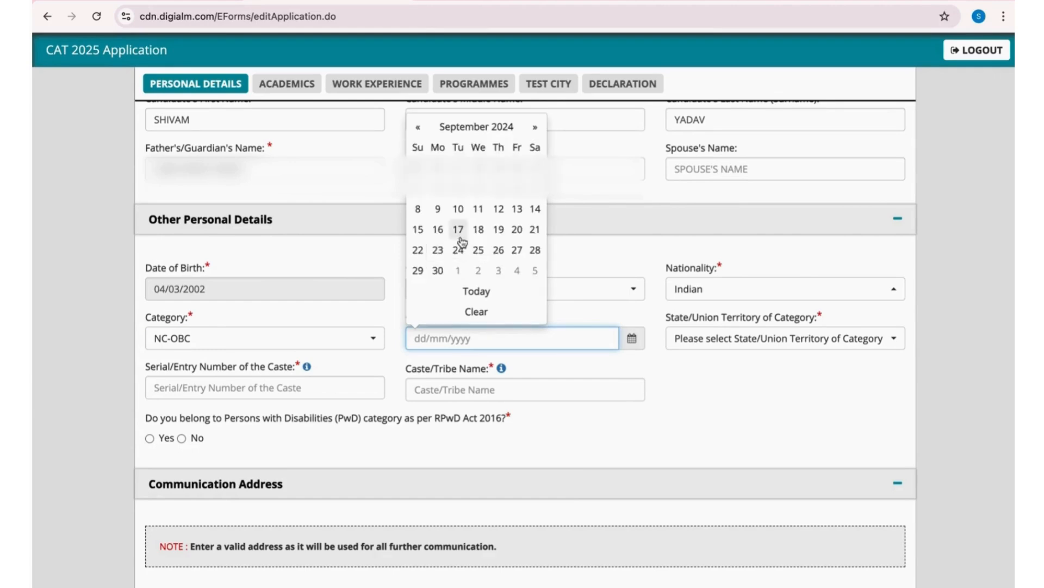
click(478, 209)
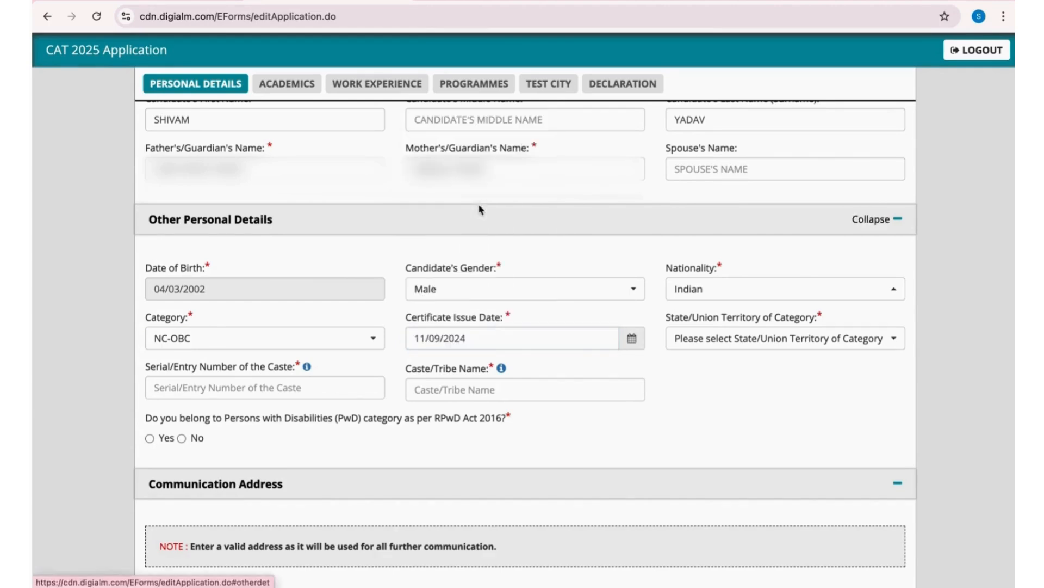
- Select Delhi as the State/Union Territory of Category
click(744, 346)
text(delhi)
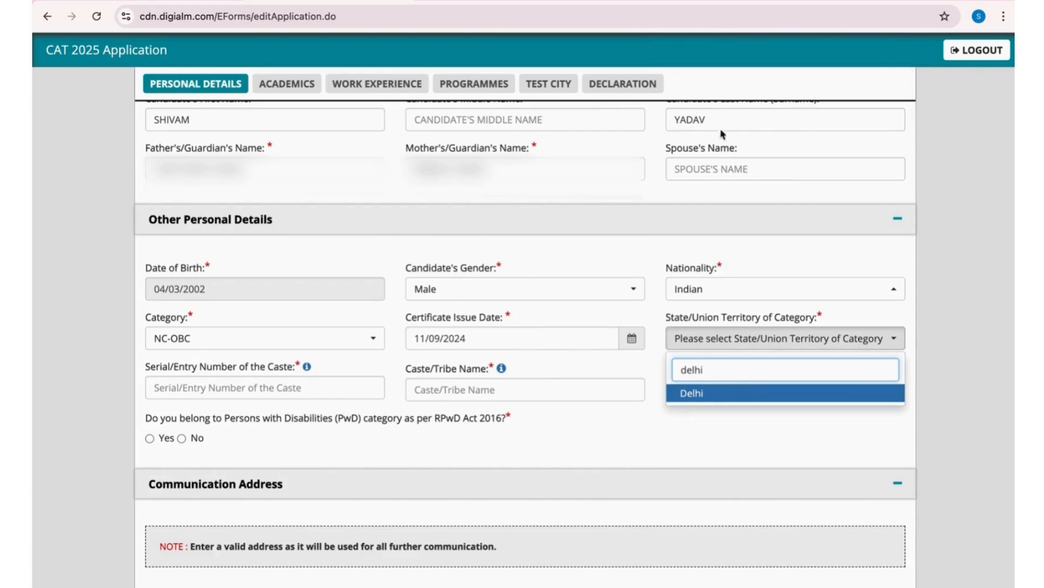
click(688, 395)
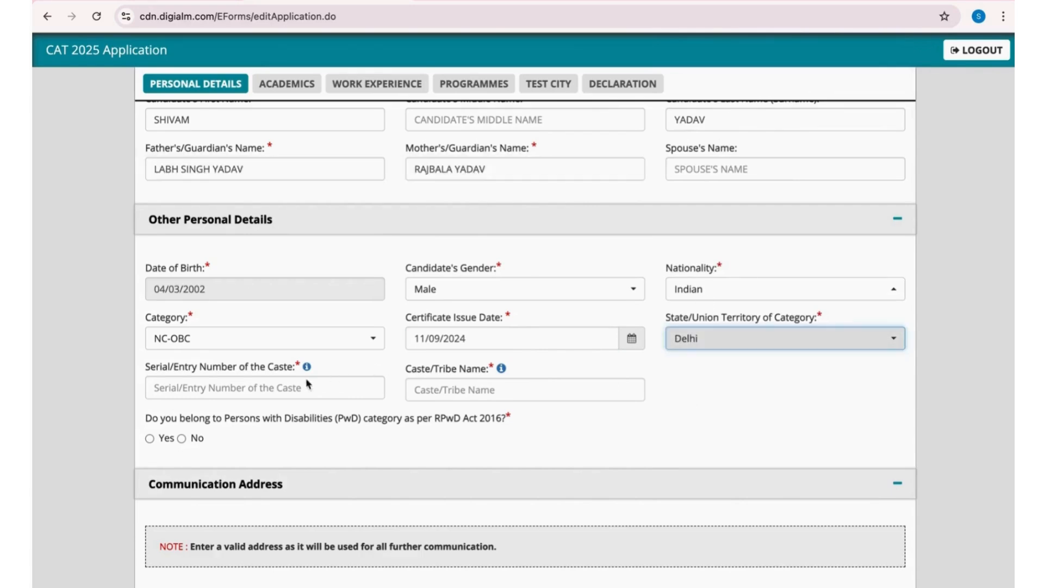
- Look up the caste's serial number in the Delhi entries of the NCBC Central List of OBCs
click(268, 392)
scroll(269, 393, down, 2)
click(310, 284)
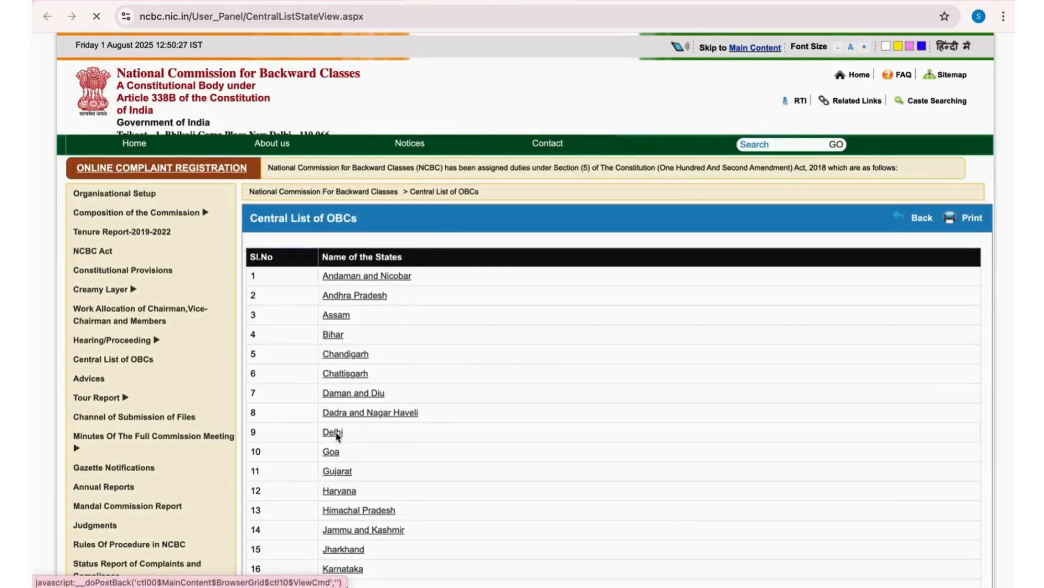
click(336, 434)
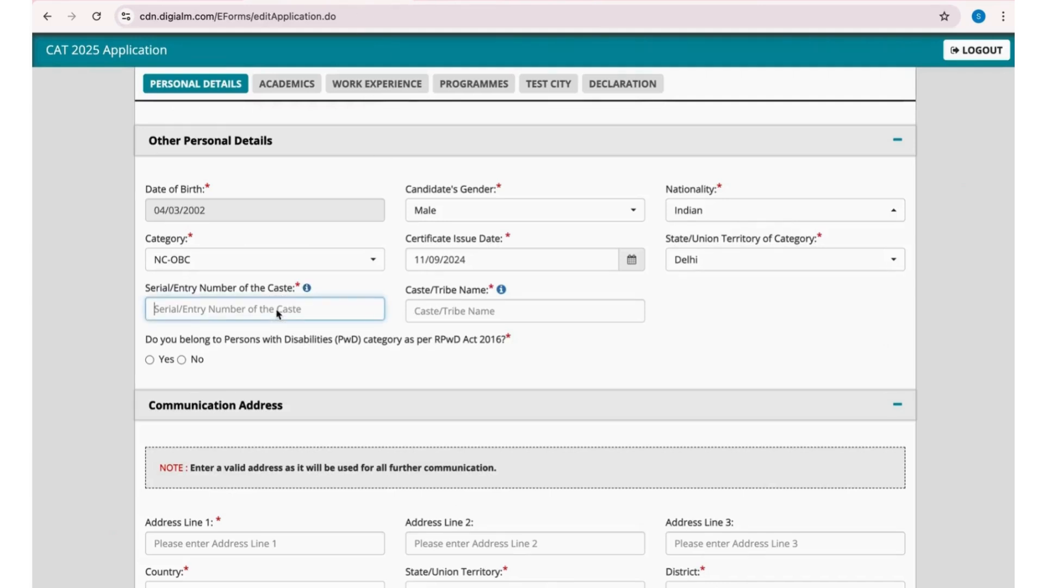
- Enter 3 as the caste's serial number and AHIR as the caste name, and answer No to the PwD question
text(3)
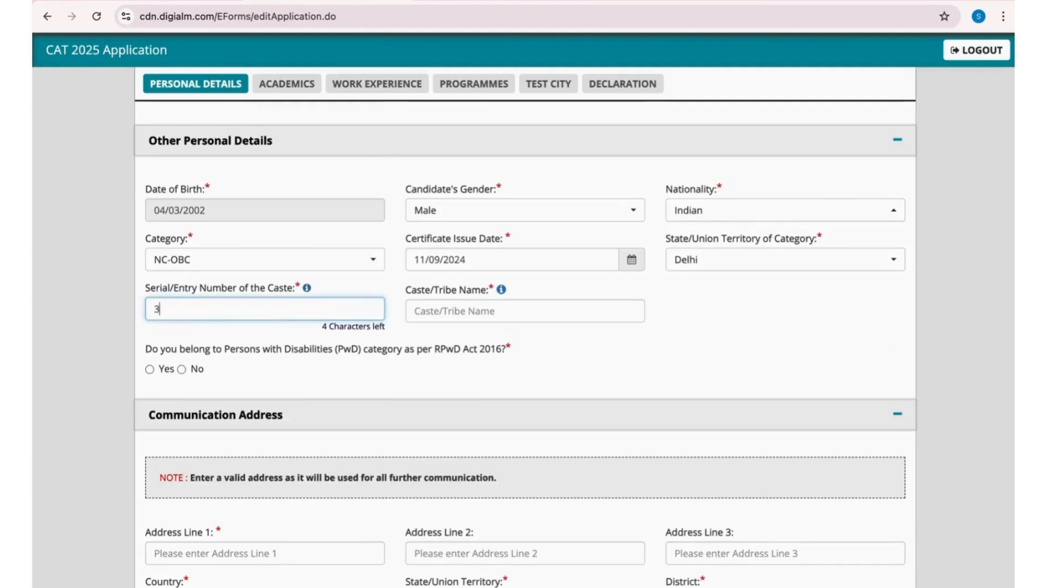
click(433, 321)
text(A)
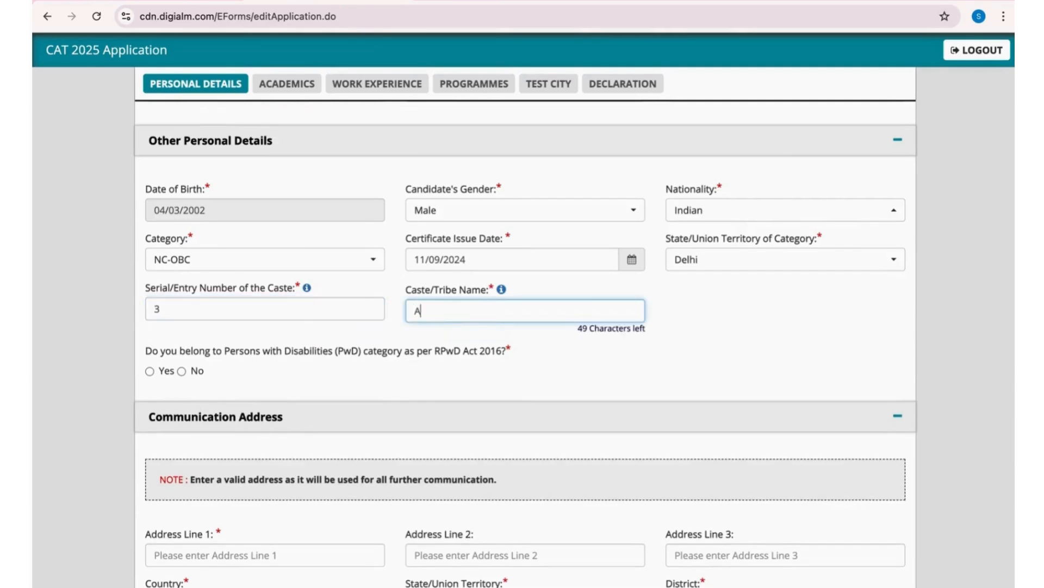
text(HIR)
click(674, 356)
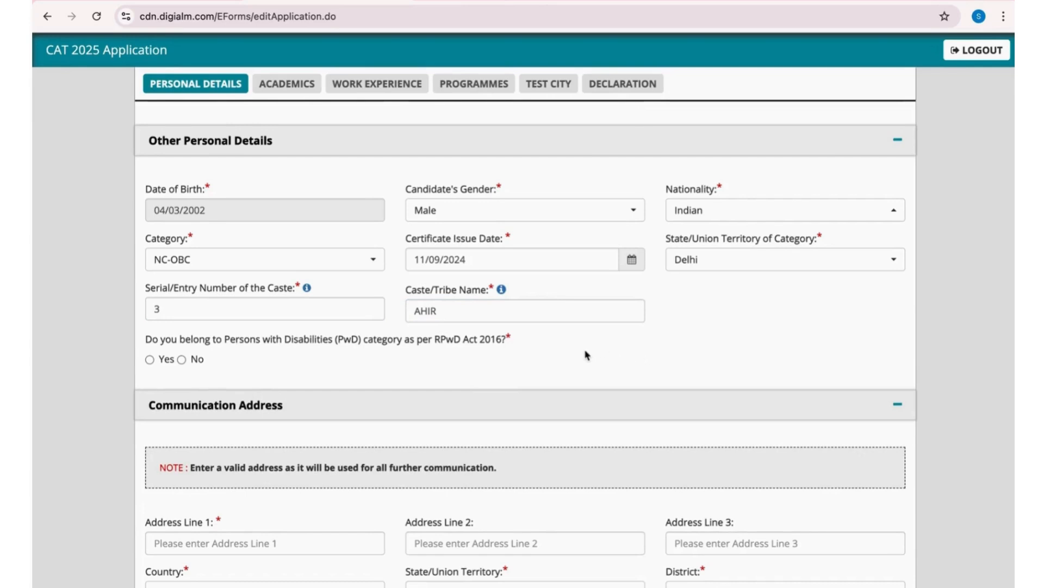
click(181, 360)
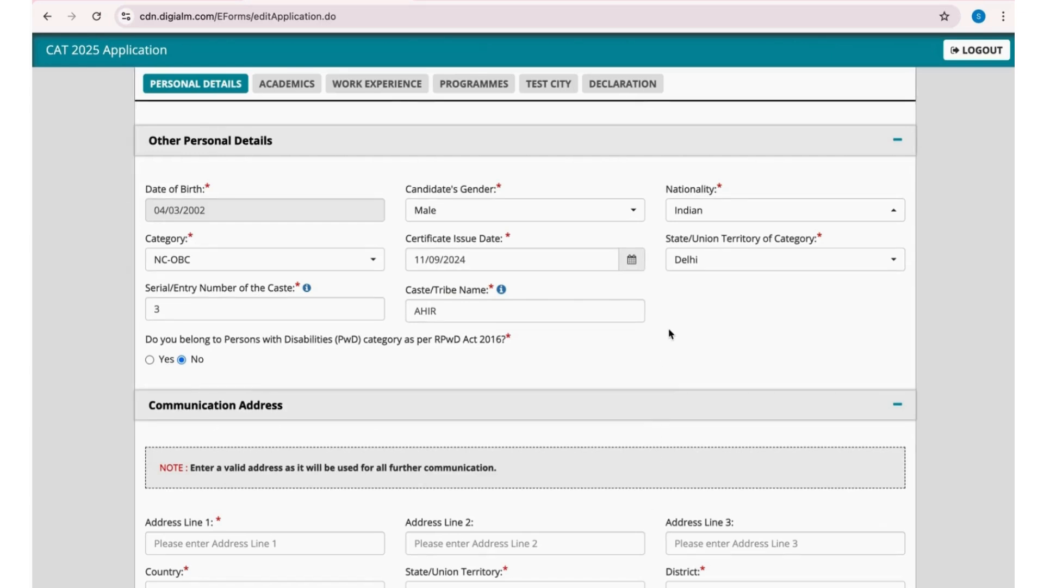
- Fill in the address lines of the candidate's communication address
scroll(669, 333, down, 3)
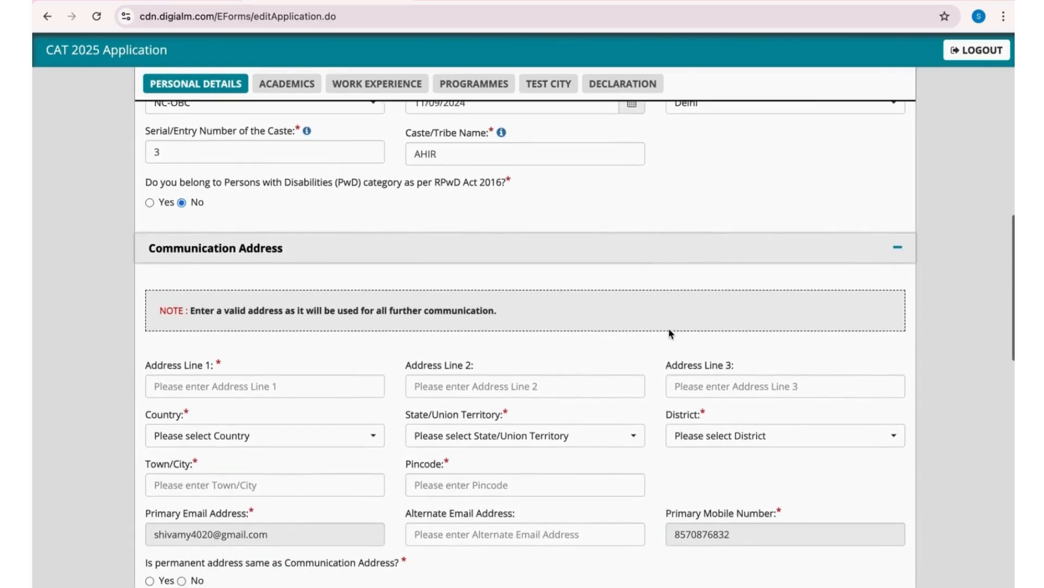
scroll(669, 333, down, 2)
click(329, 254)
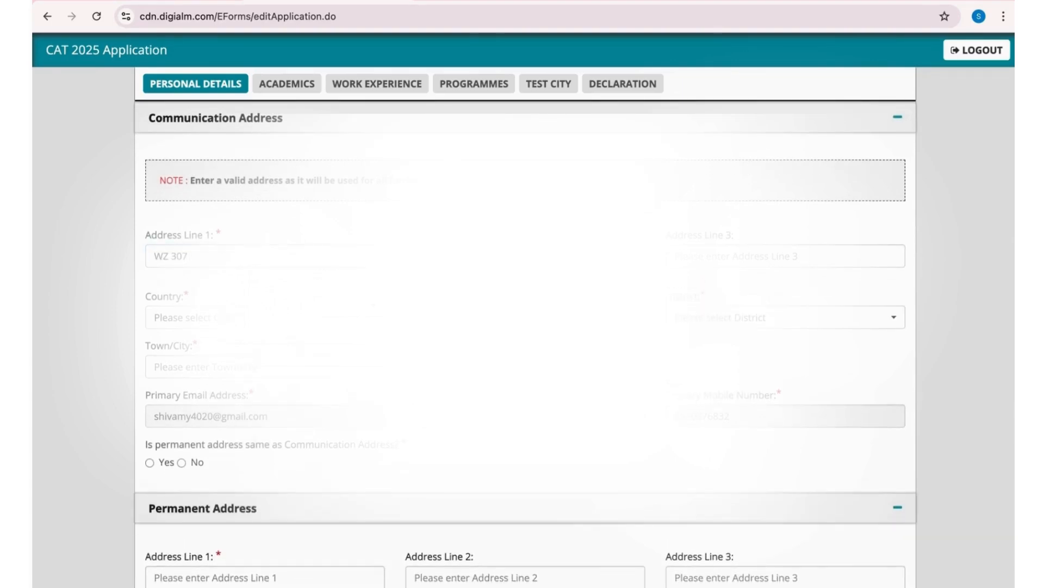
click(688, 262)
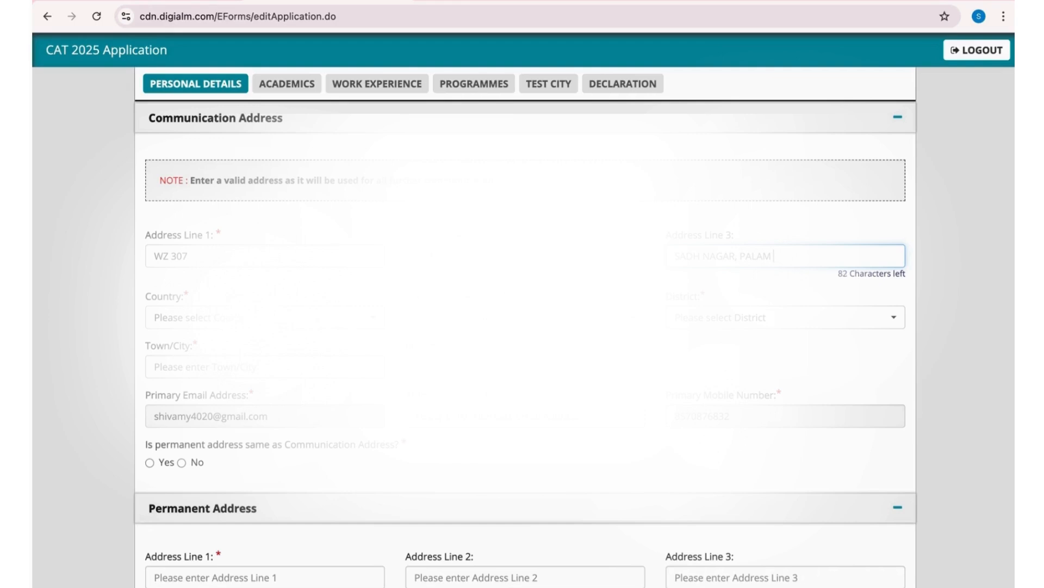
- Select India as the country and choose the candidate's district for the communication address
click(261, 315)
click(171, 378)
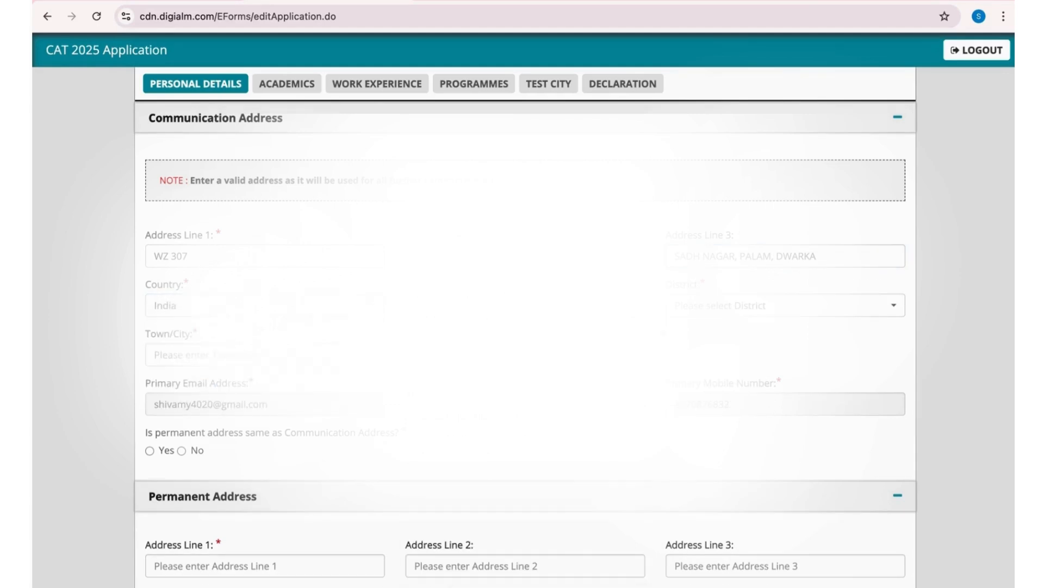
click(741, 310)
click(726, 521)
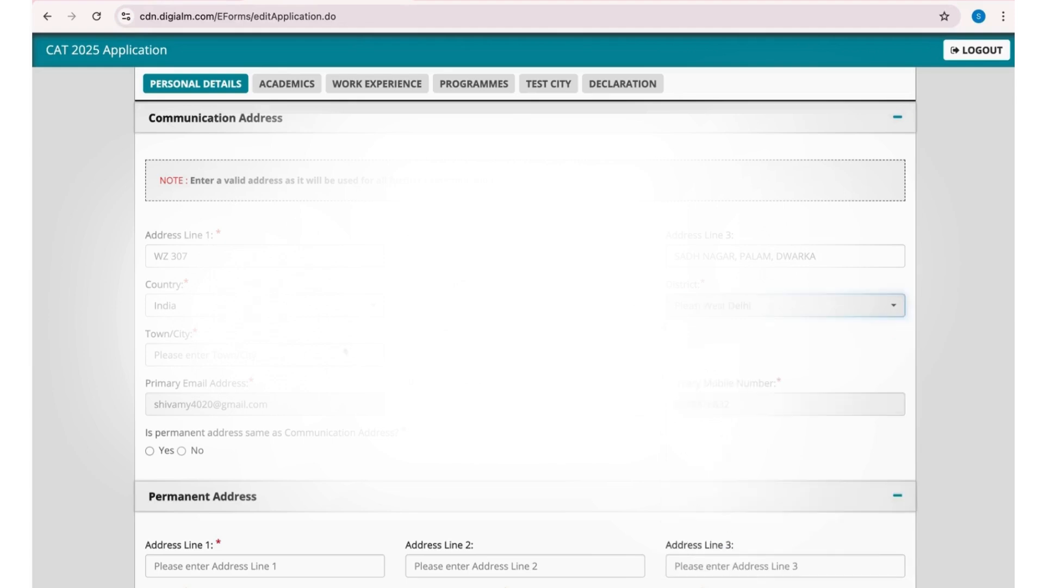
- Enter the town/city and pincode, and mark the permanent address as the same as the communication address
click(313, 355)
text(DELHI)
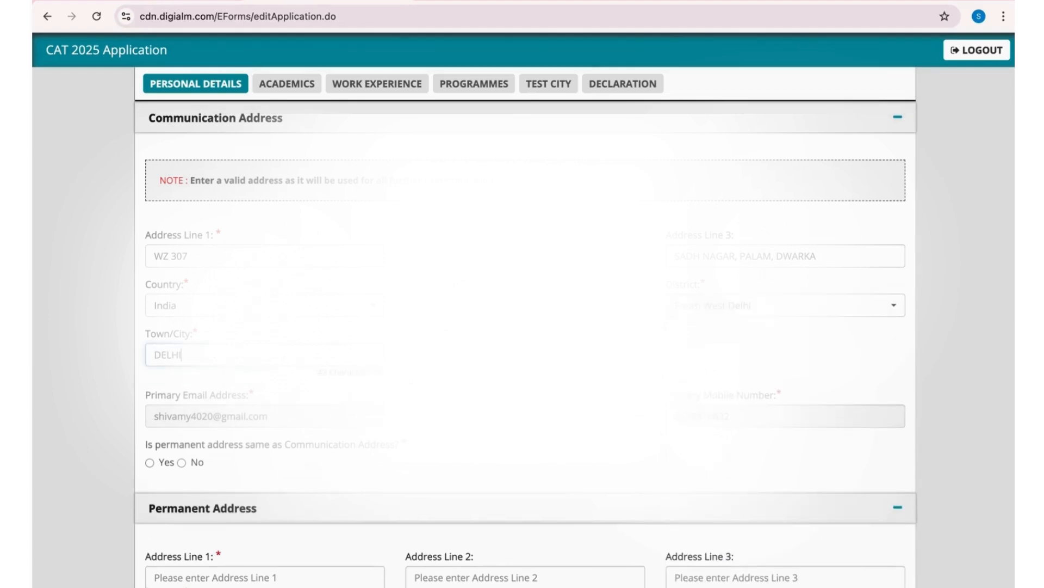
click(525, 355)
click(698, 369)
click(149, 450)
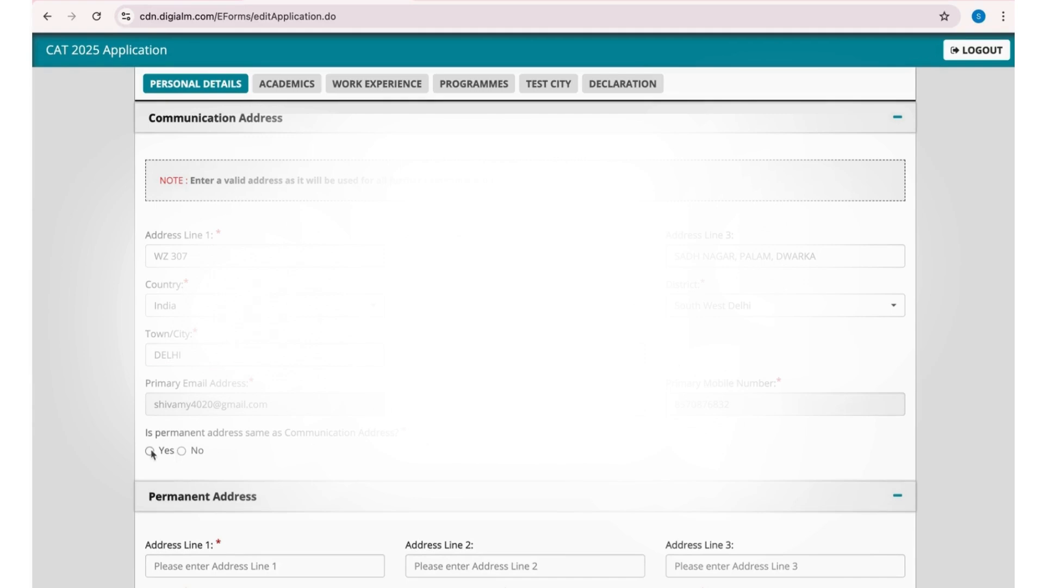
scroll(354, 466, down, 7)
scroll(354, 468, down, 1)
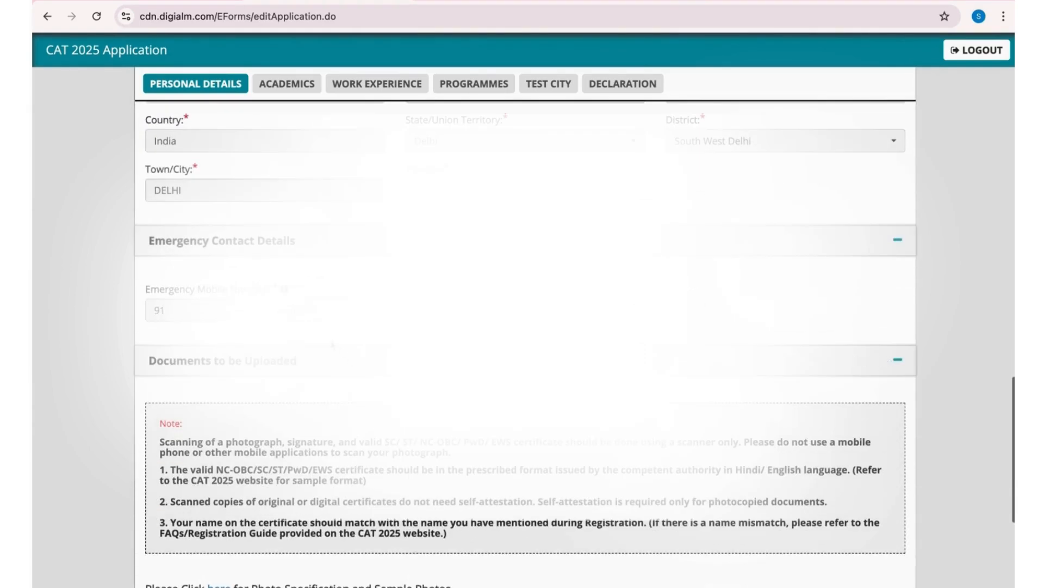
- Fill in the emergency contact's mobile number and enter Father as the relationship with the candidate
click(305, 310)
text(9)
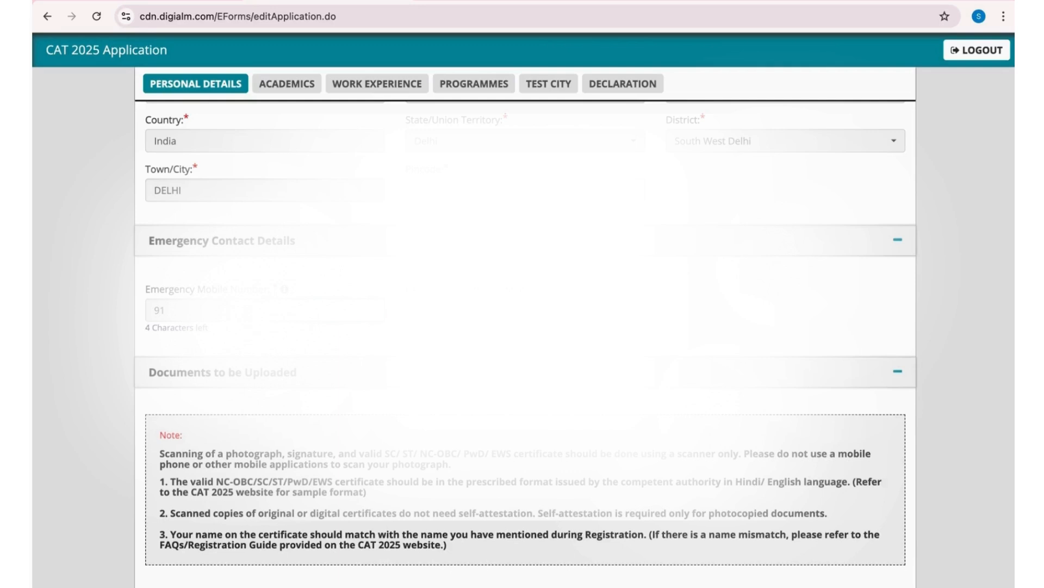
key(Tab)
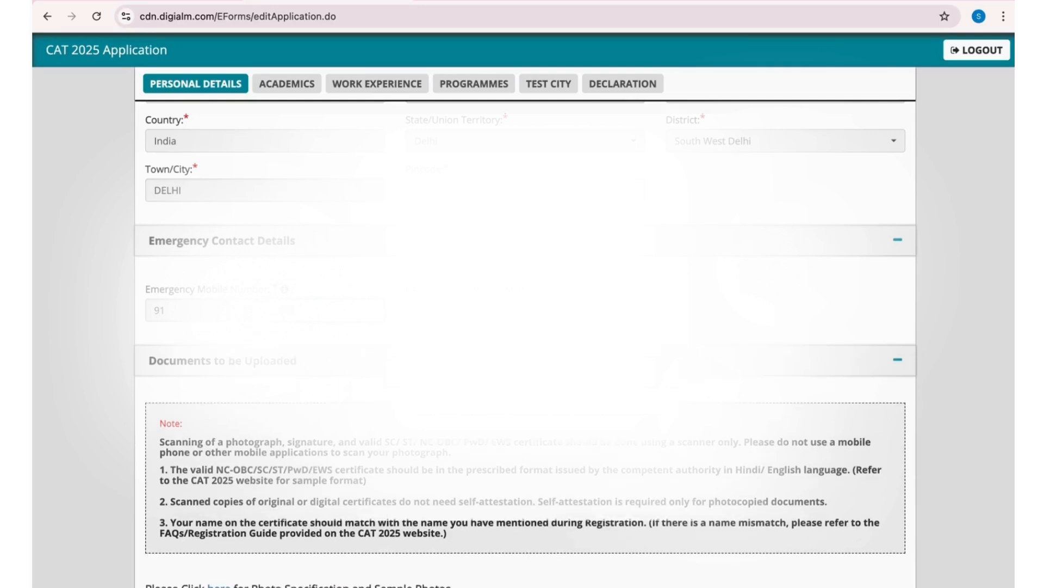
text(S)
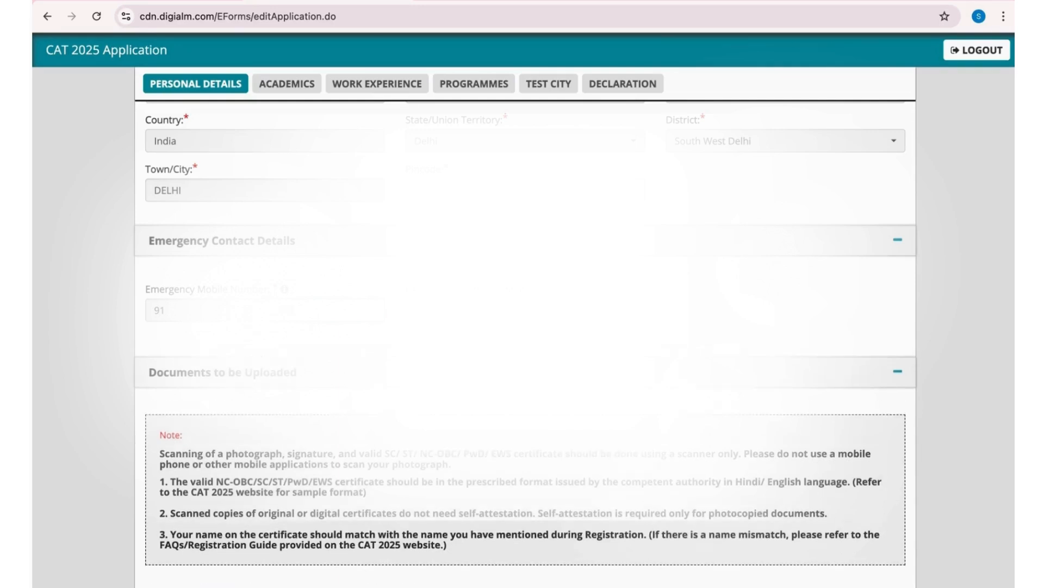
- Open the photo specification and sample photos document, review its requirements and rejection examples, and return to the application form
scroll(709, 362, down, 2)
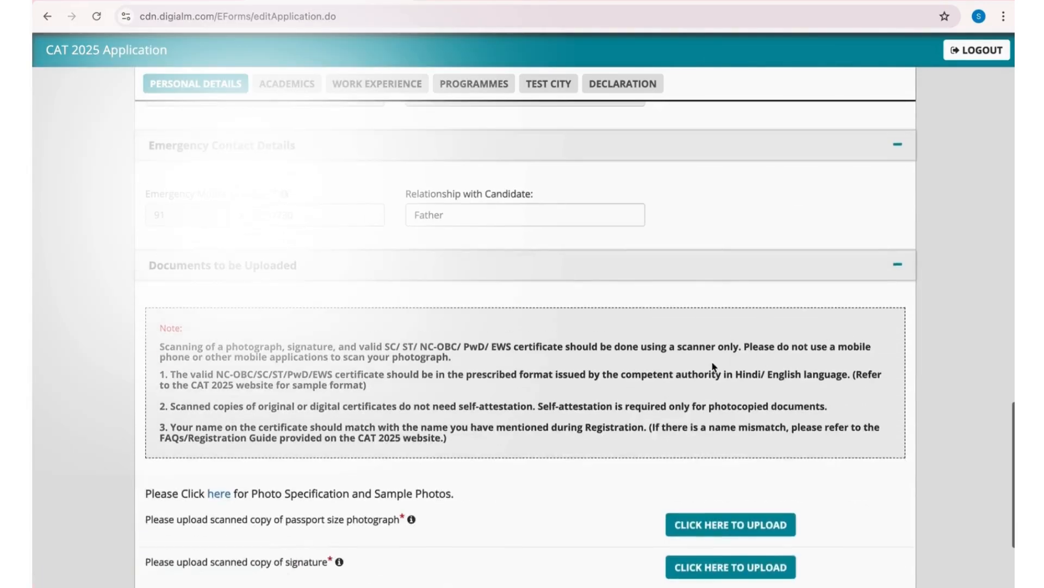
scroll(709, 362, down, 2)
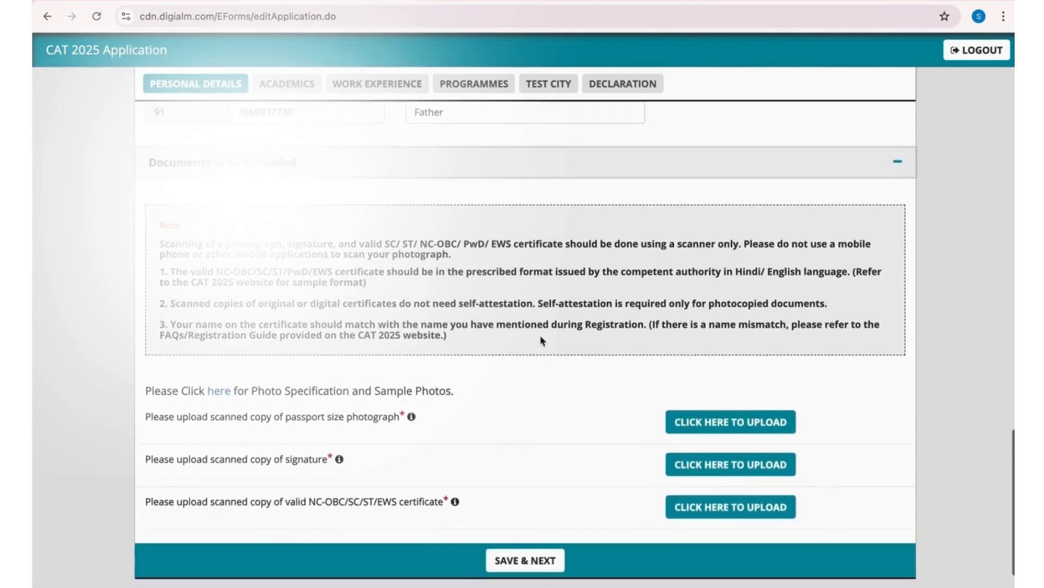
scroll(541, 340, down, 1)
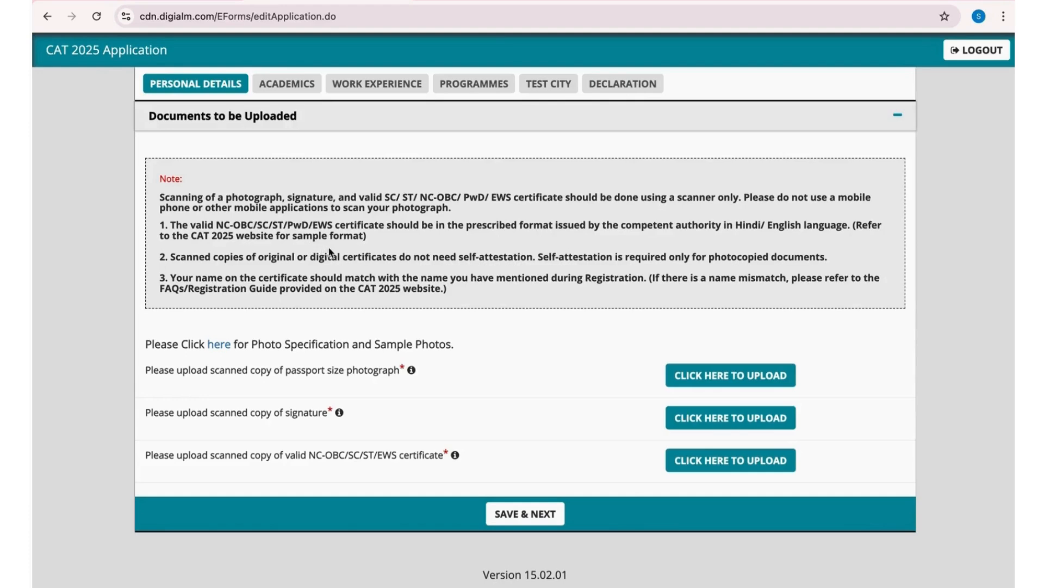
click(223, 345)
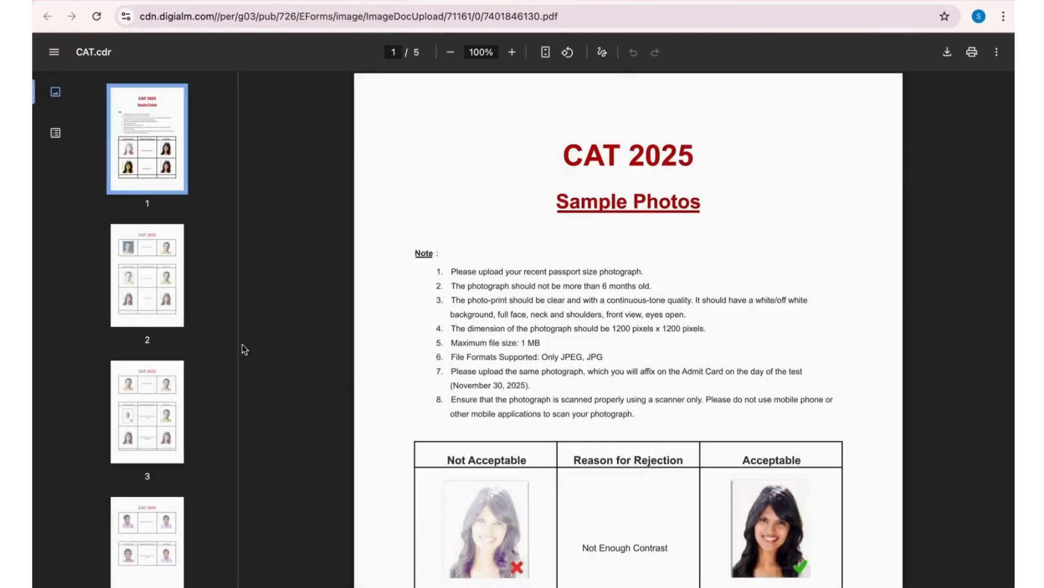
scroll(445, 388, down, 3)
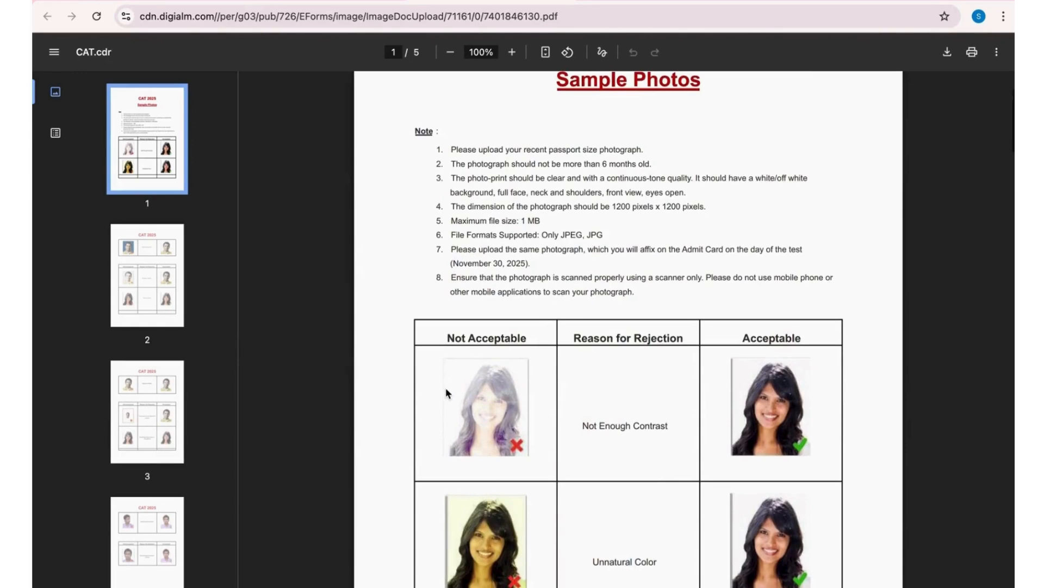
scroll(446, 388, down, 6)
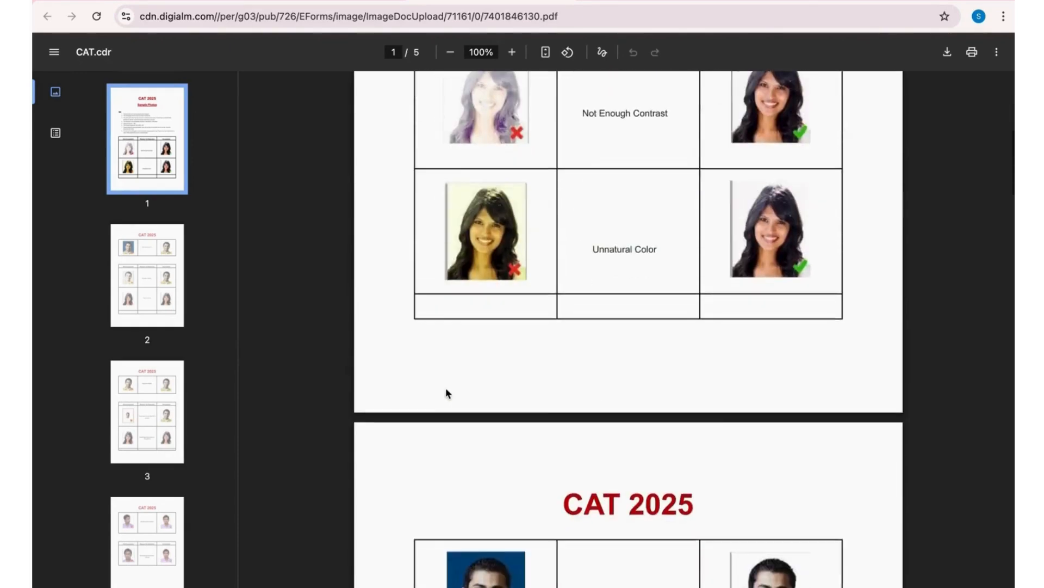
scroll(445, 387, down, 10)
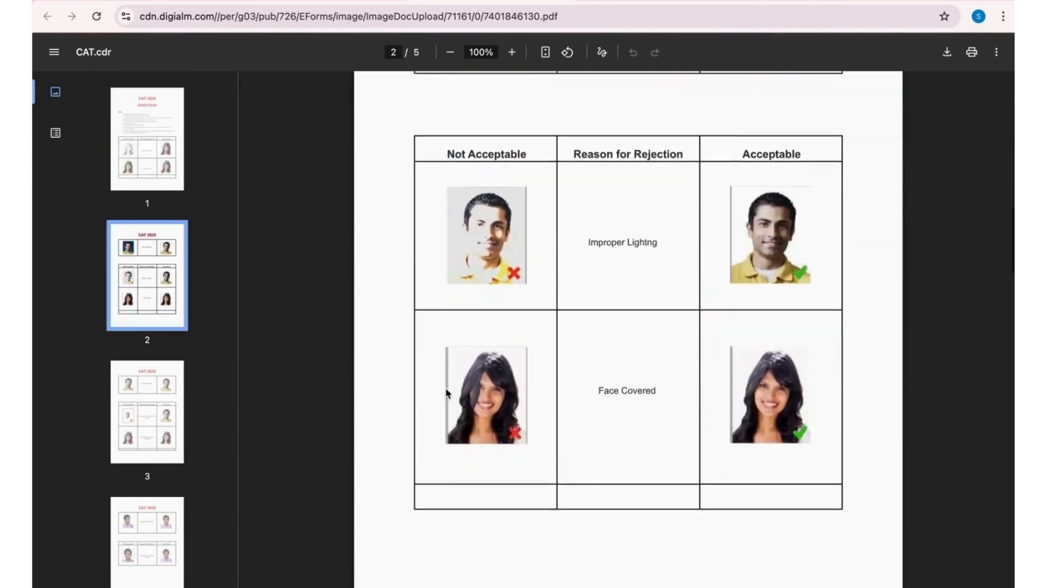
scroll(446, 387, down, 10)
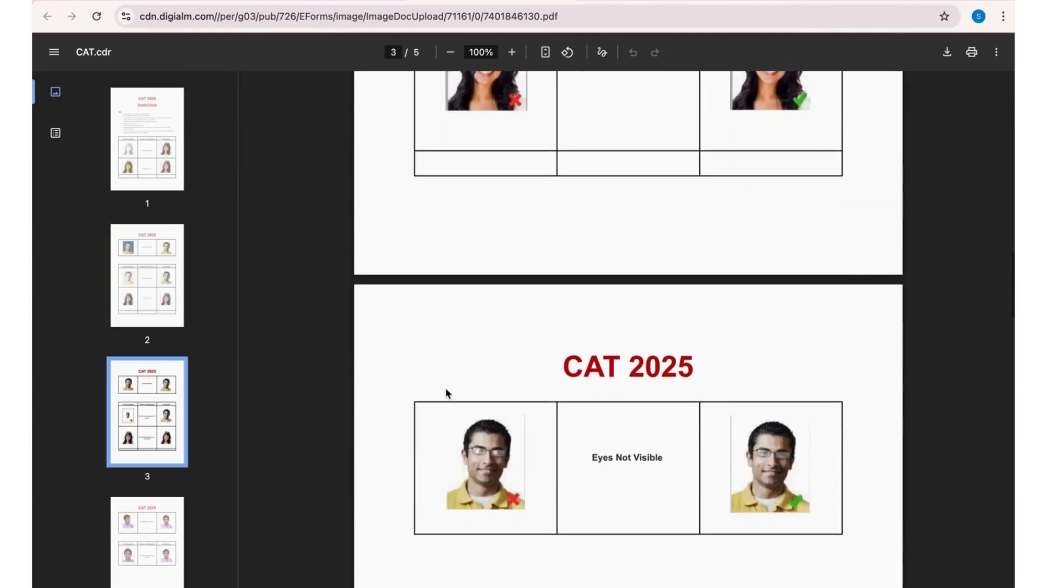
scroll(445, 387, down, 3)
scroll(446, 388, down, 5)
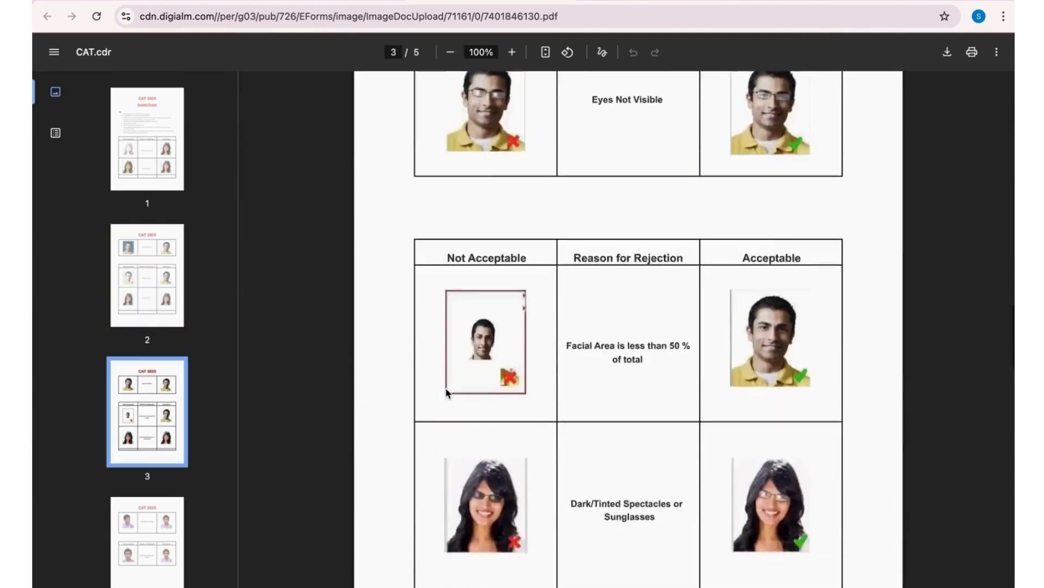
scroll(445, 387, down, 15)
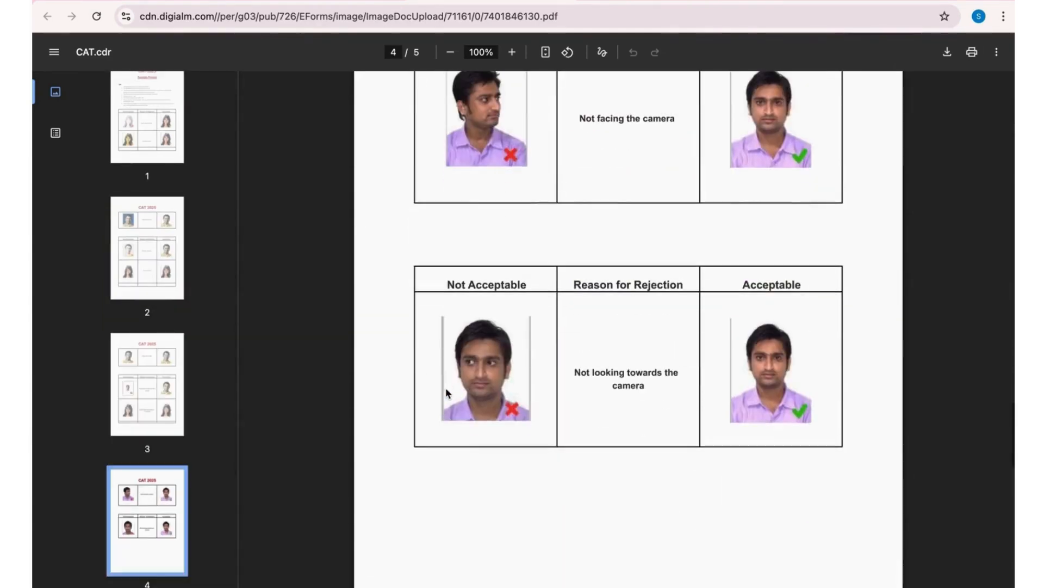
scroll(445, 388, down, 4)
scroll(446, 388, down, 10)
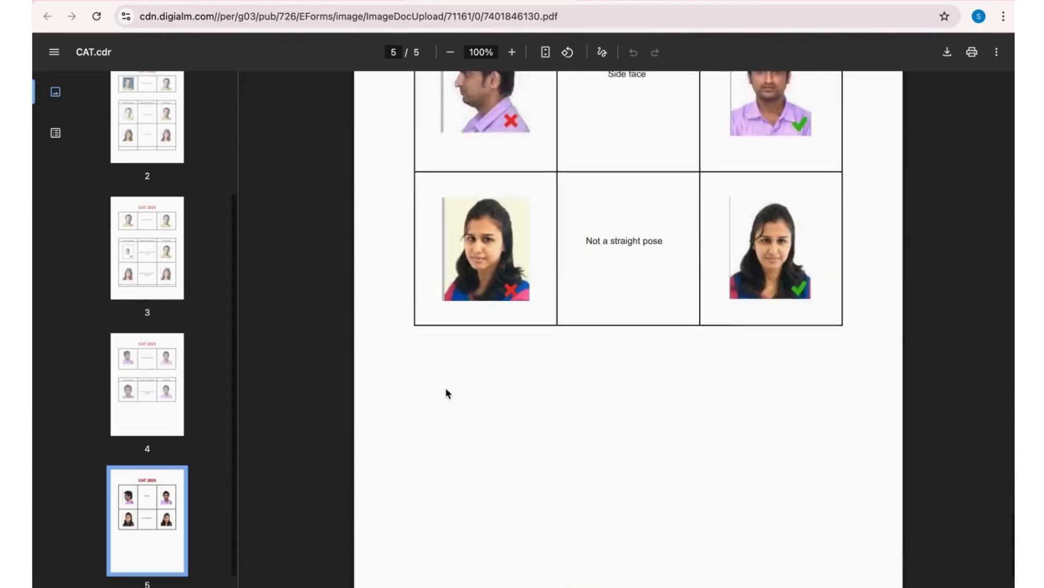
scroll(445, 388, down, 2)
scroll(446, 387, up, 8)
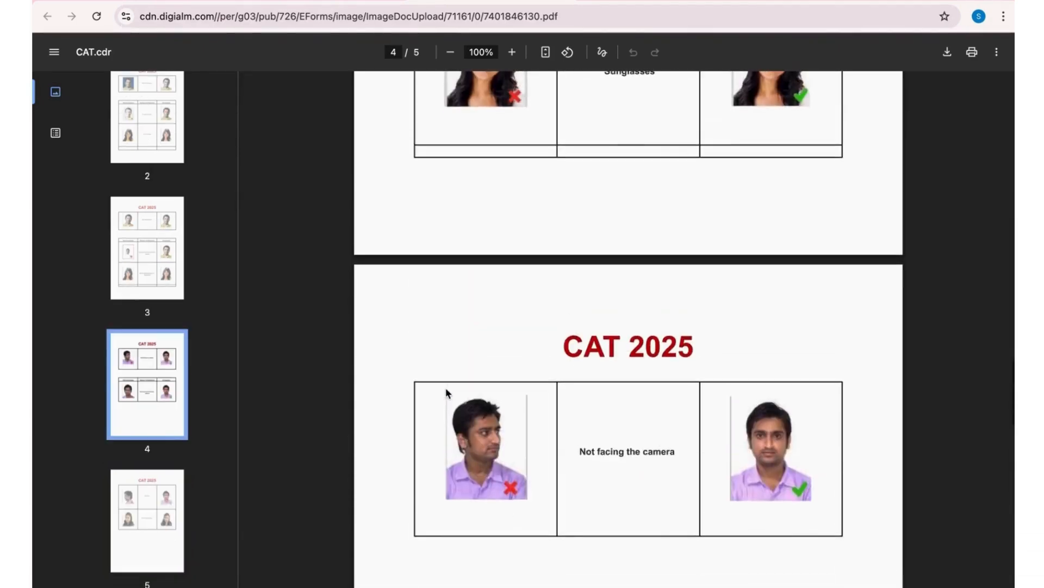
scroll(445, 387, up, 20)
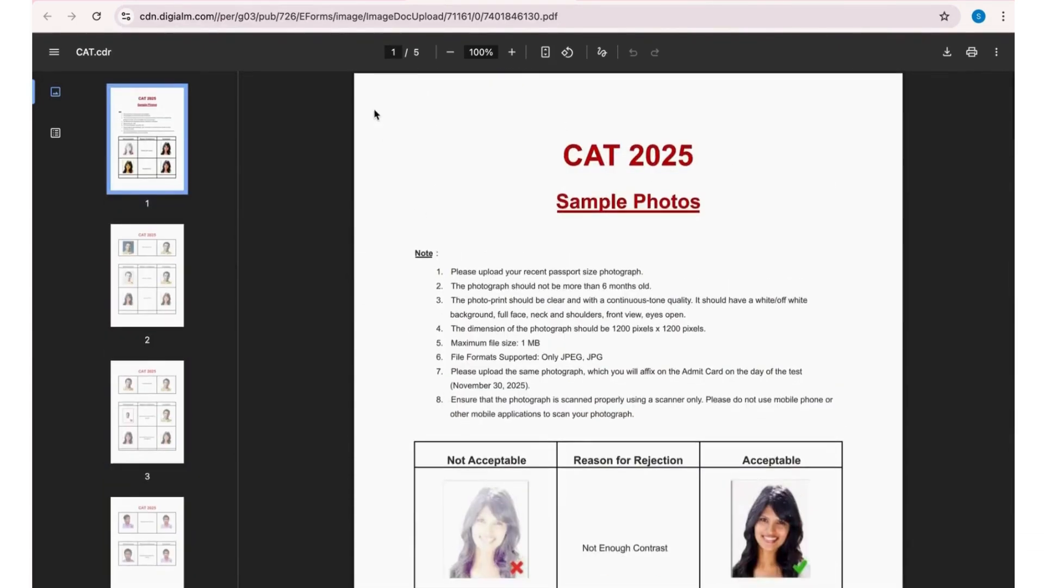
click(345, 2)
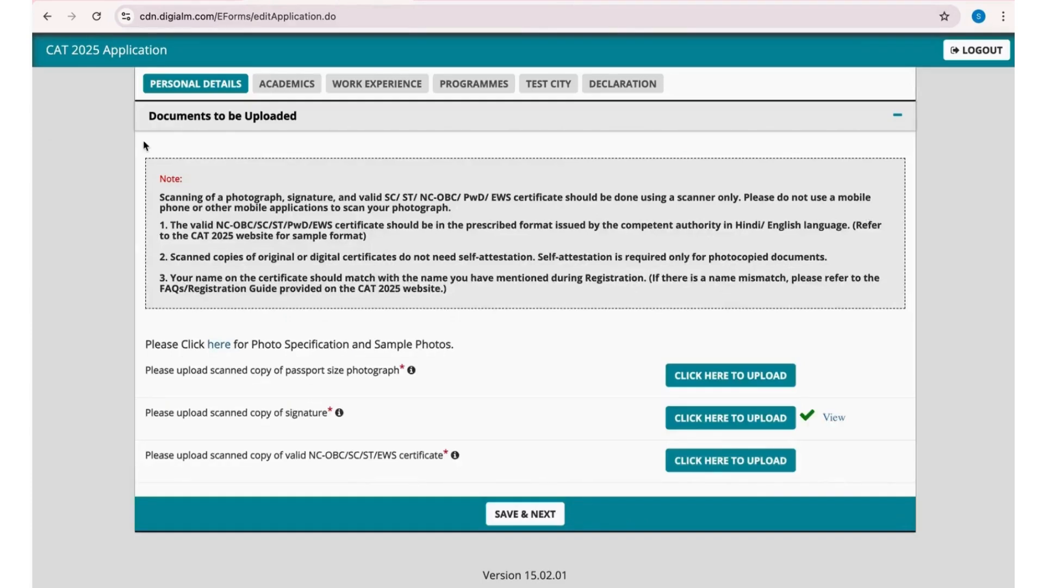
- Upload Photo.jpg from the Documents folder as the candidate's passport size photograph
click(693, 378)
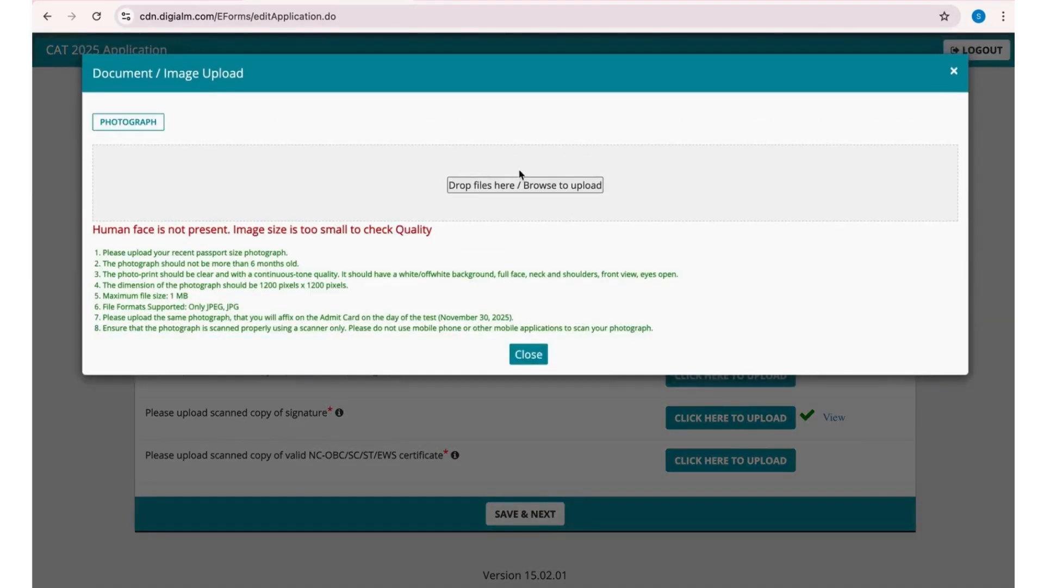
click(532, 182)
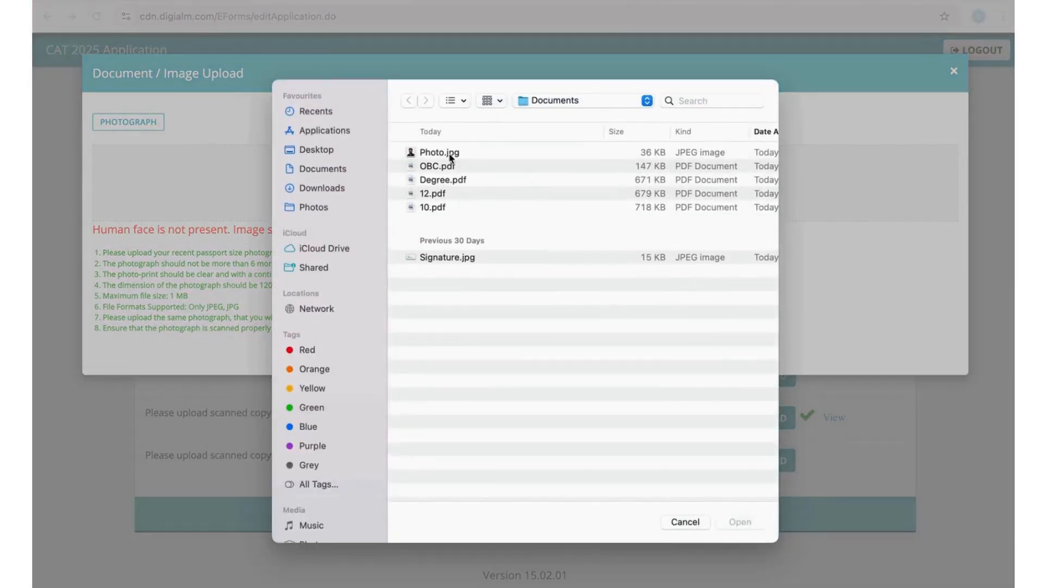
double_click(451, 154)
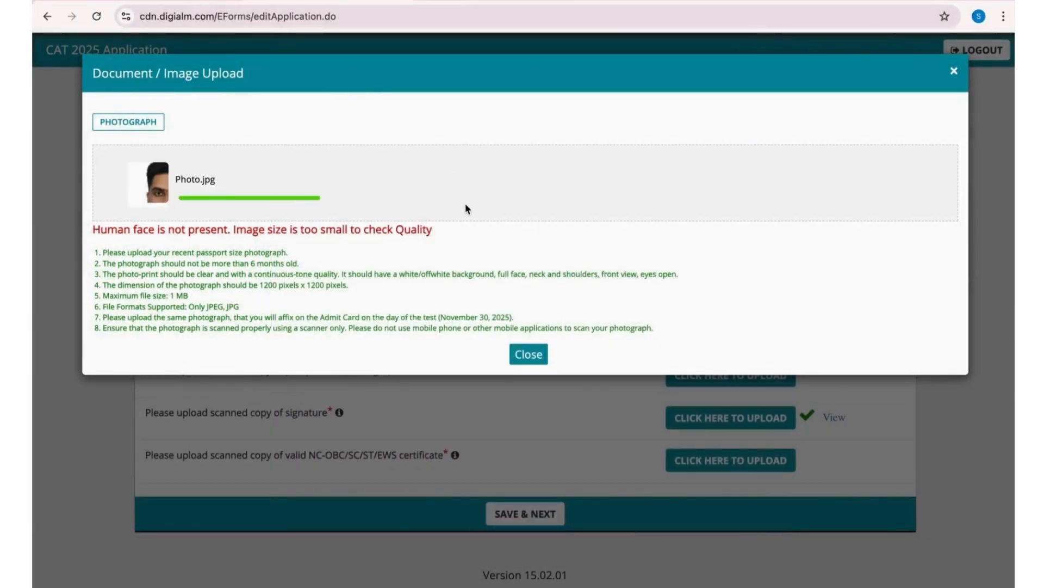
click(522, 354)
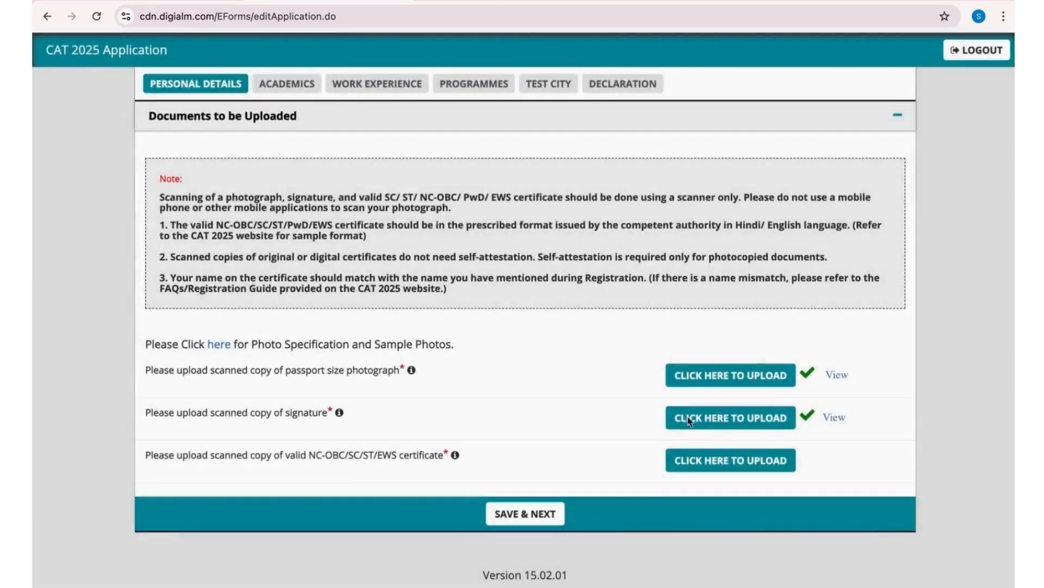
- Upload Signature.jpg from the Documents folder as the scanned copy of the candidate's signature
click(689, 420)
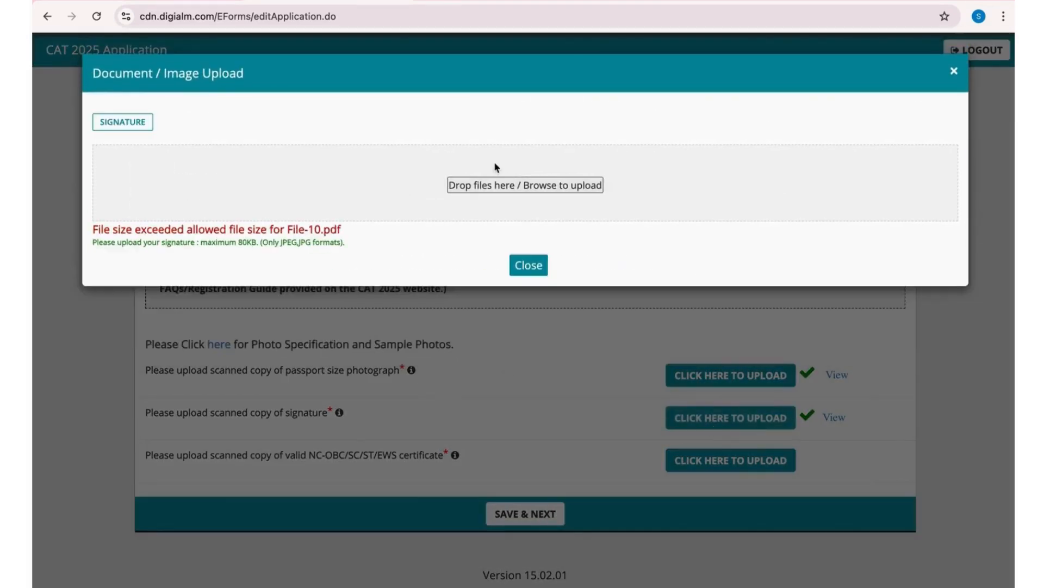
click(521, 182)
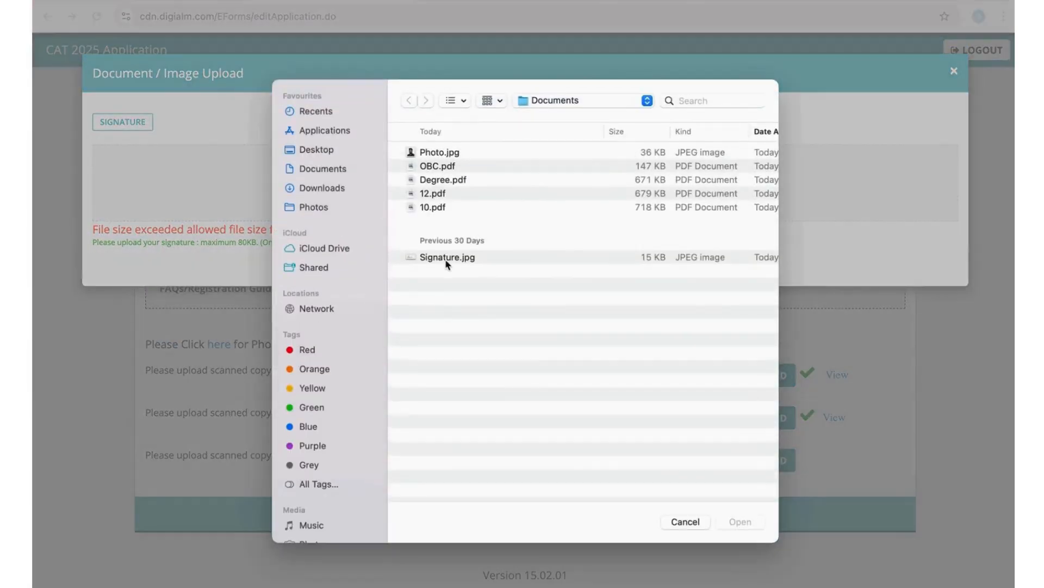
click(447, 261)
double_click(446, 261)
click(954, 71)
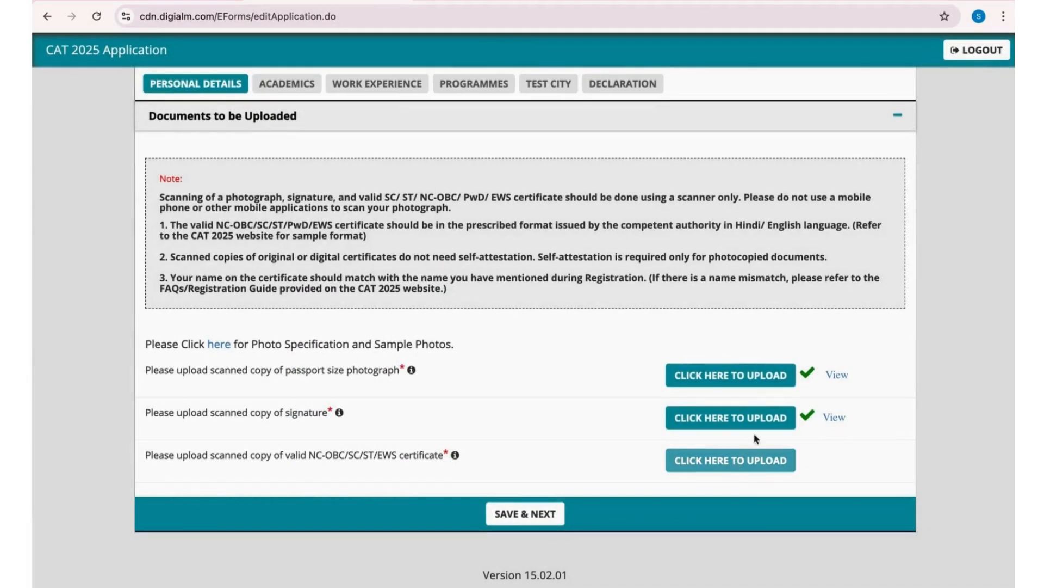
- Upload OBC.pdf as the NC-OBC/SC/ST/EWS certificate, and save the personal details to proceed to the academics section
click(761, 461)
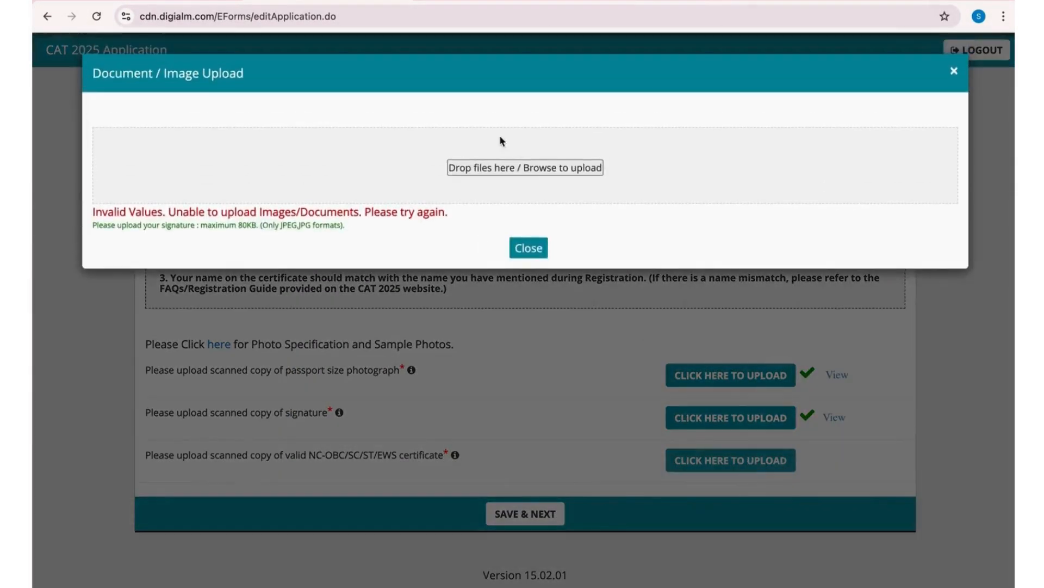
click(512, 185)
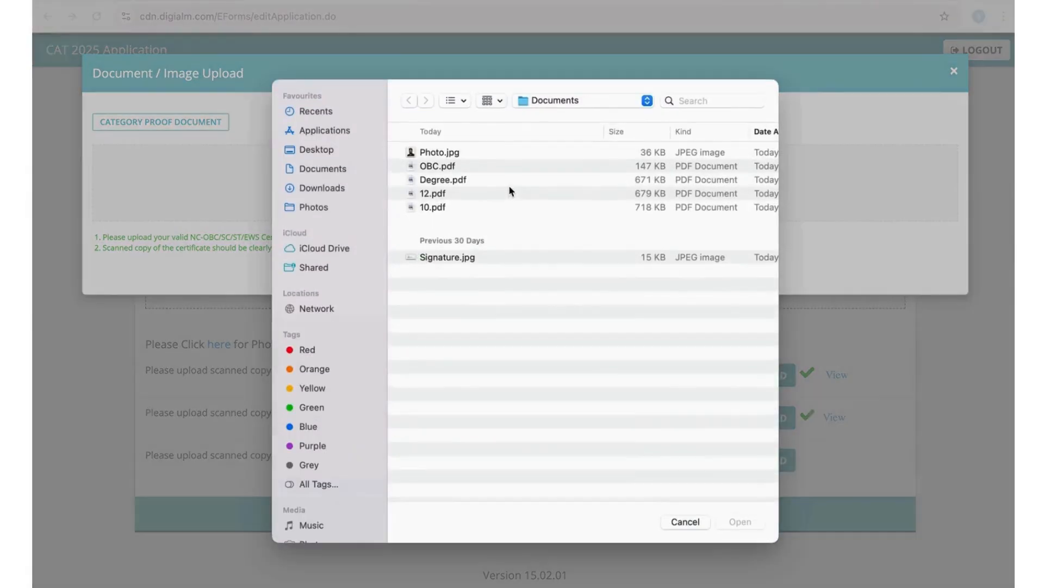
double_click(467, 170)
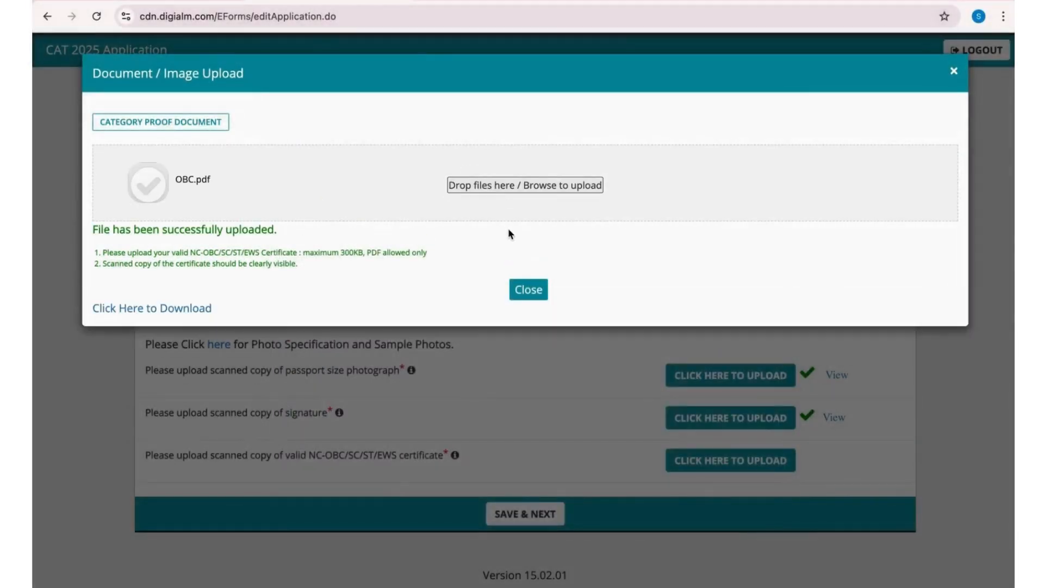
click(529, 290)
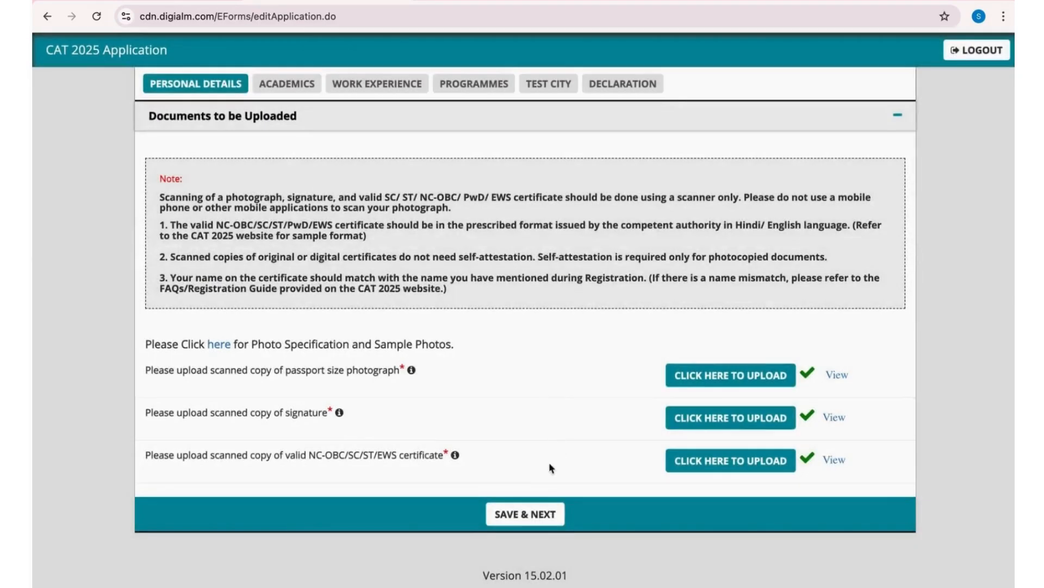
click(523, 514)
- Choose Central Board of Secondary Education as the SSC/10th board and June 2017 as the month and year of completion
scroll(418, 298, up, 15)
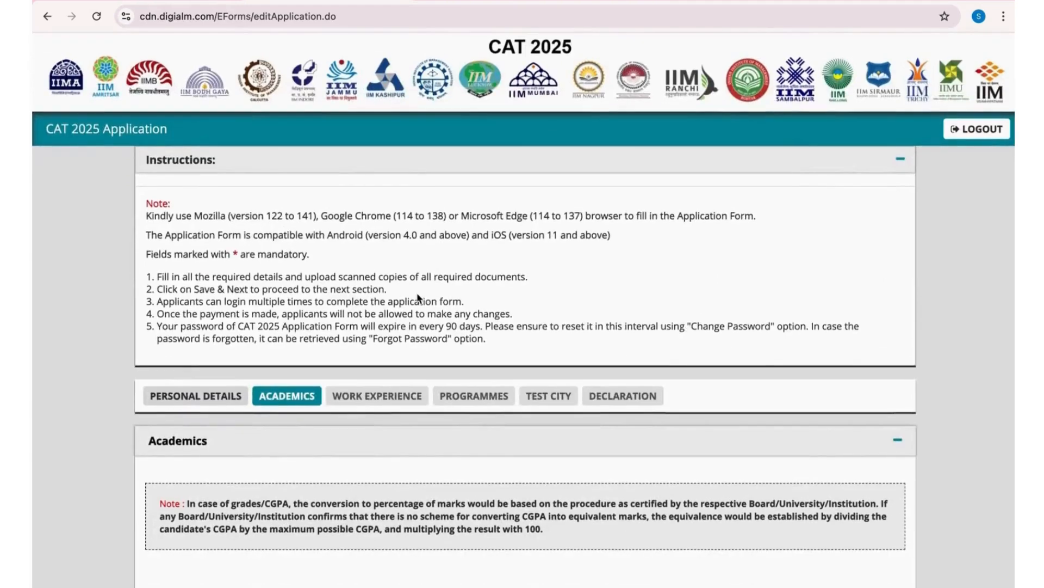
scroll(418, 297, down, 5)
scroll(403, 298, down, 3)
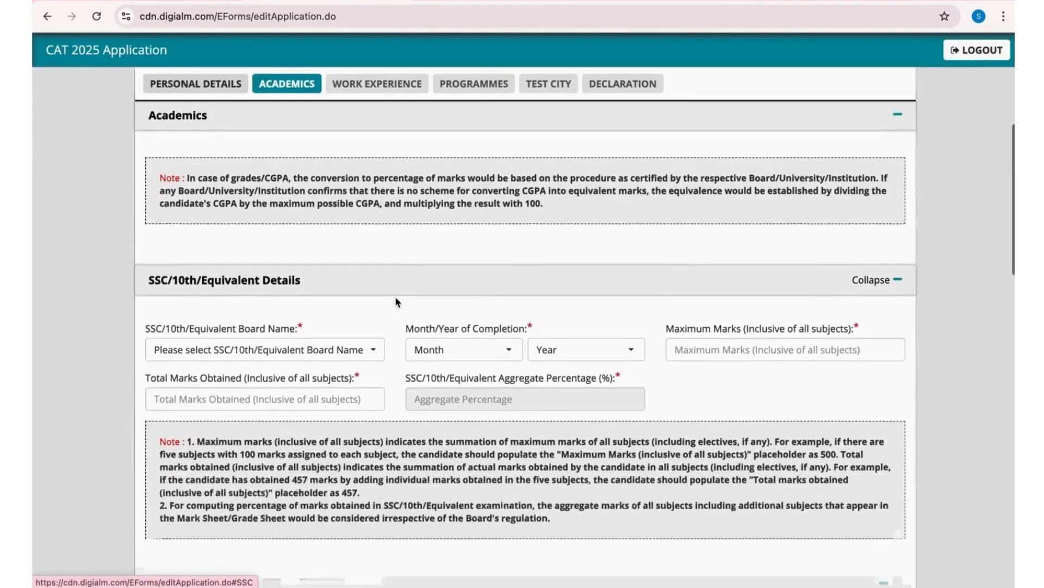
click(278, 294)
click(272, 437)
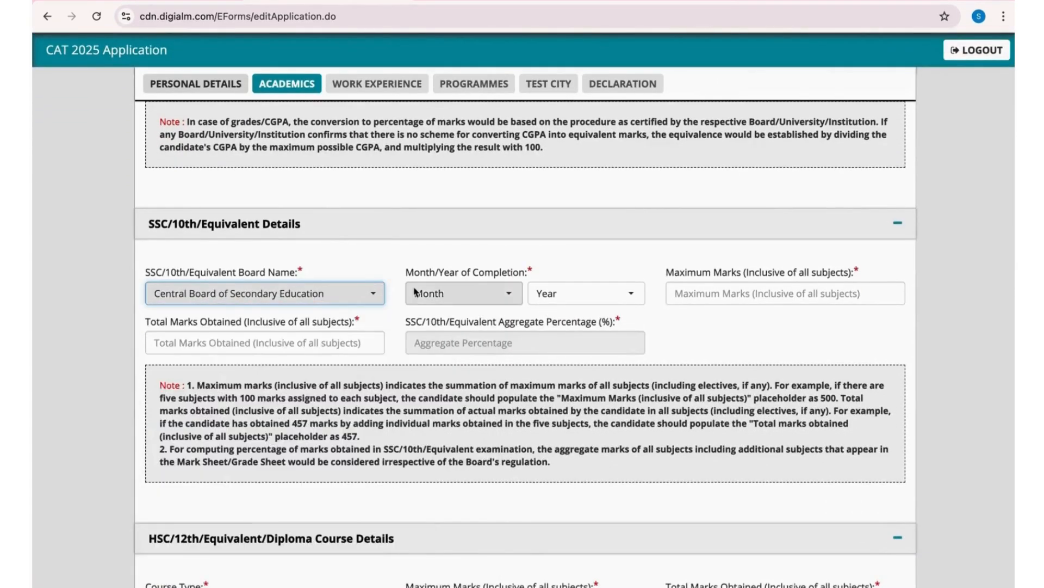
click(459, 296)
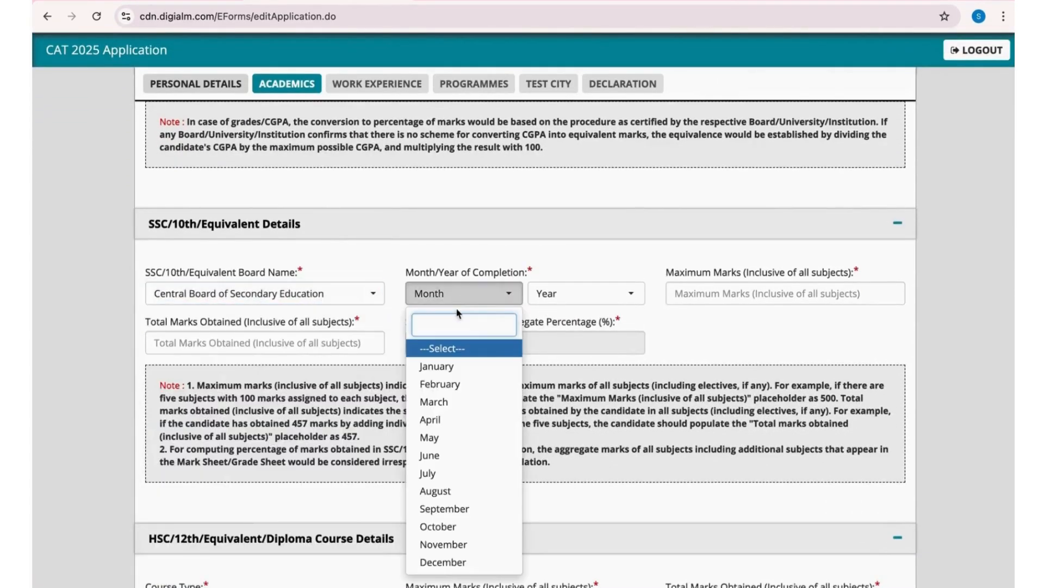
click(439, 456)
click(593, 296)
click(587, 489)
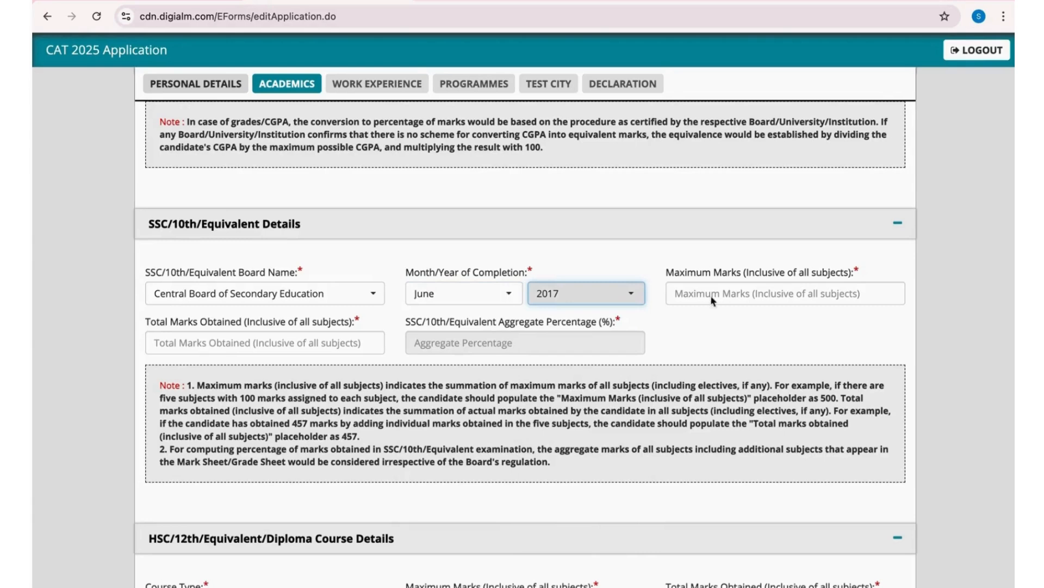
- Enter 500 as the maximum marks and 450 as the total marks obtained in the SSC/10th details
click(711, 297)
text(500)
click(322, 346)
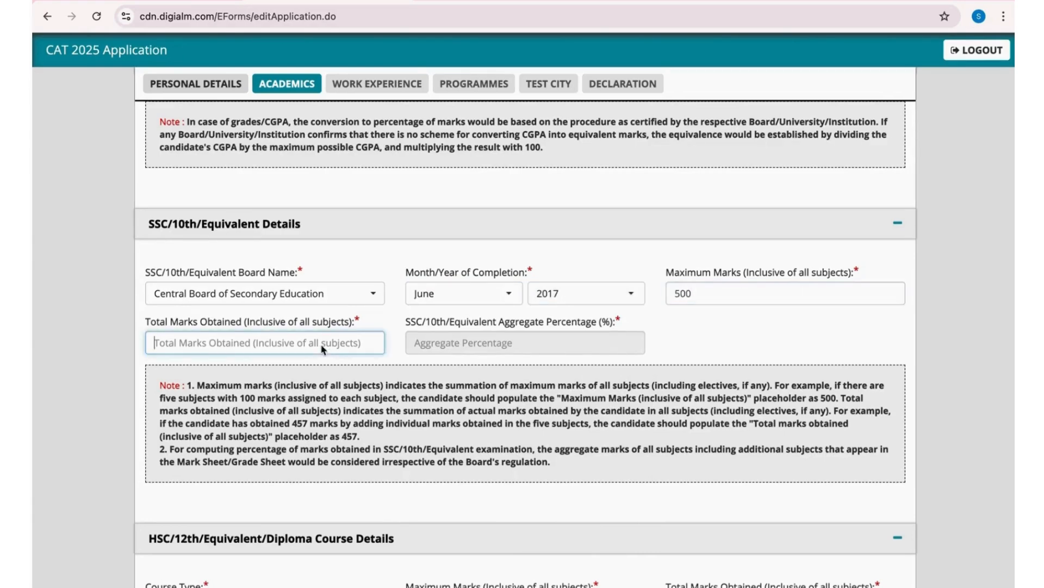
text(450)
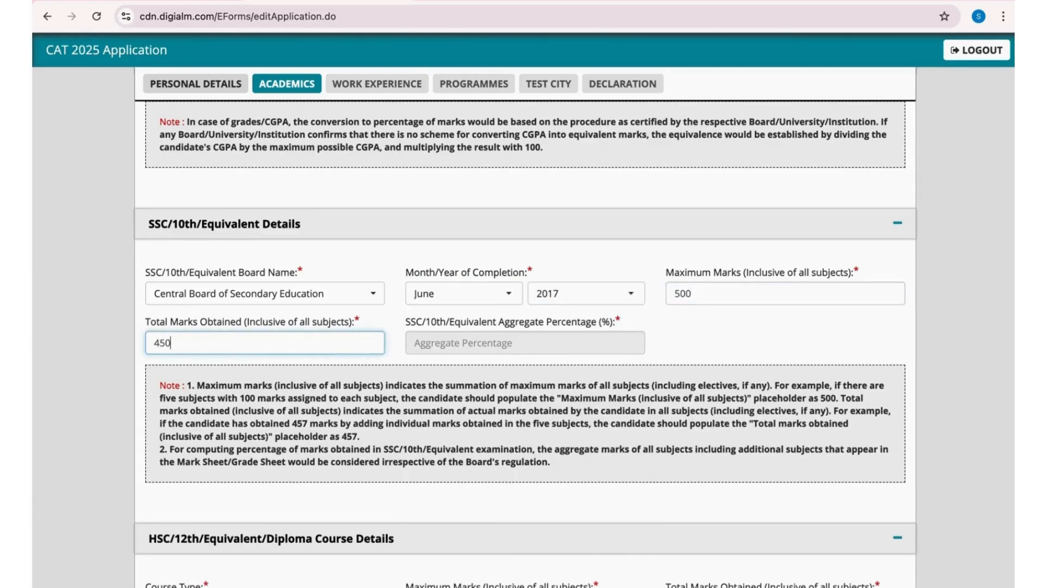
- Fill in the 10th aggregate percentage, and choose 12th/Equivalent as the course type with Central Board of Secondary Education as the board
click(592, 346)
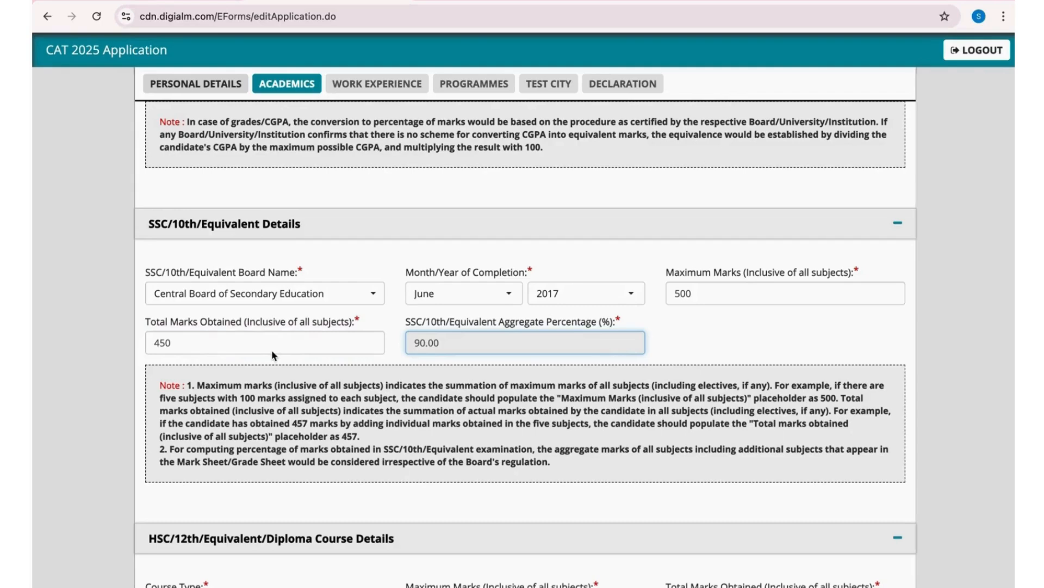
scroll(271, 355, down, 5)
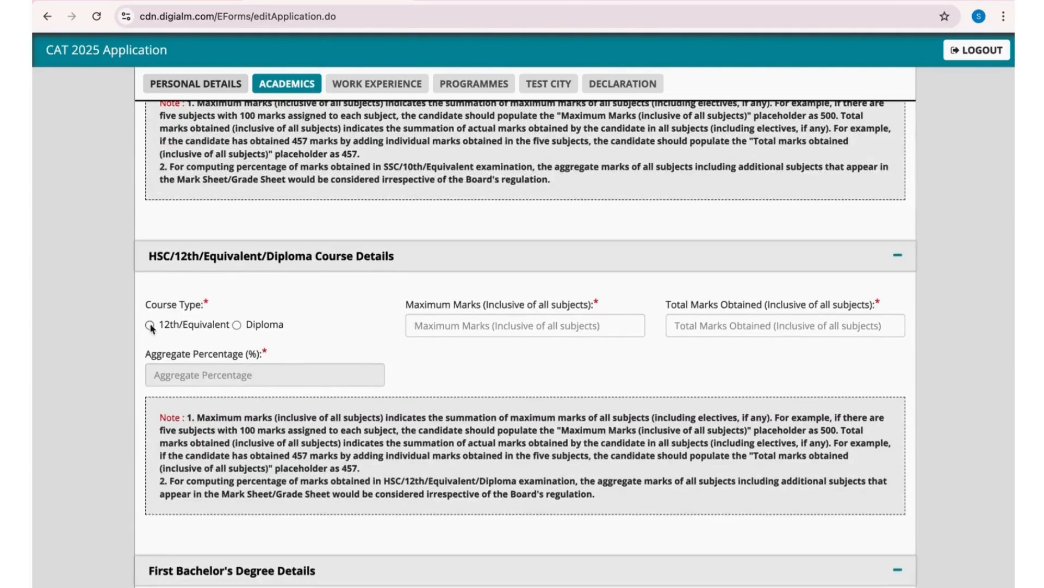
click(150, 324)
click(514, 325)
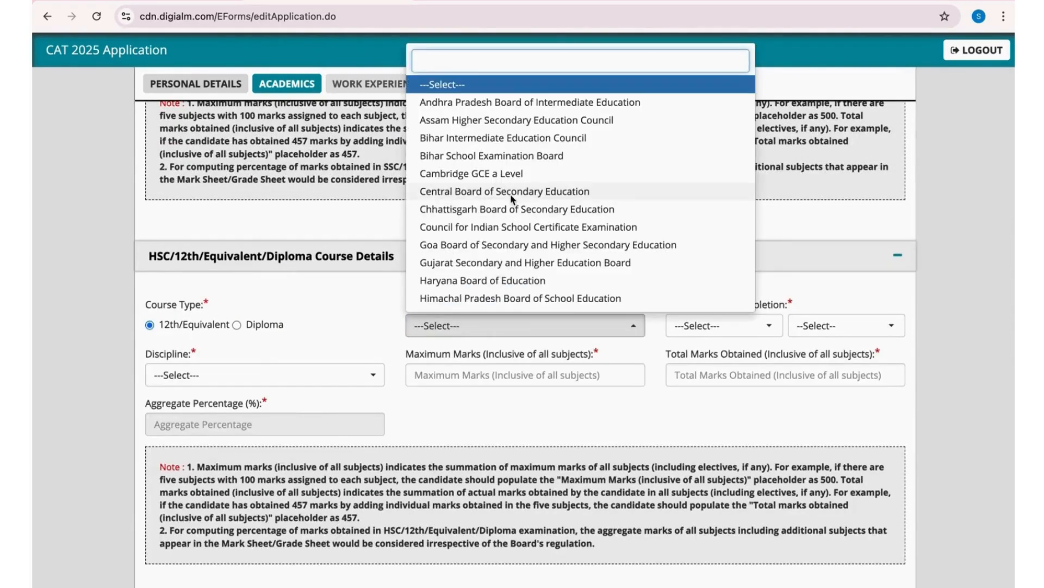
click(599, 191)
- Set the 12th month and year of completion to May 2019 and the discipline to Science
click(723, 326)
click(707, 173)
click(846, 325)
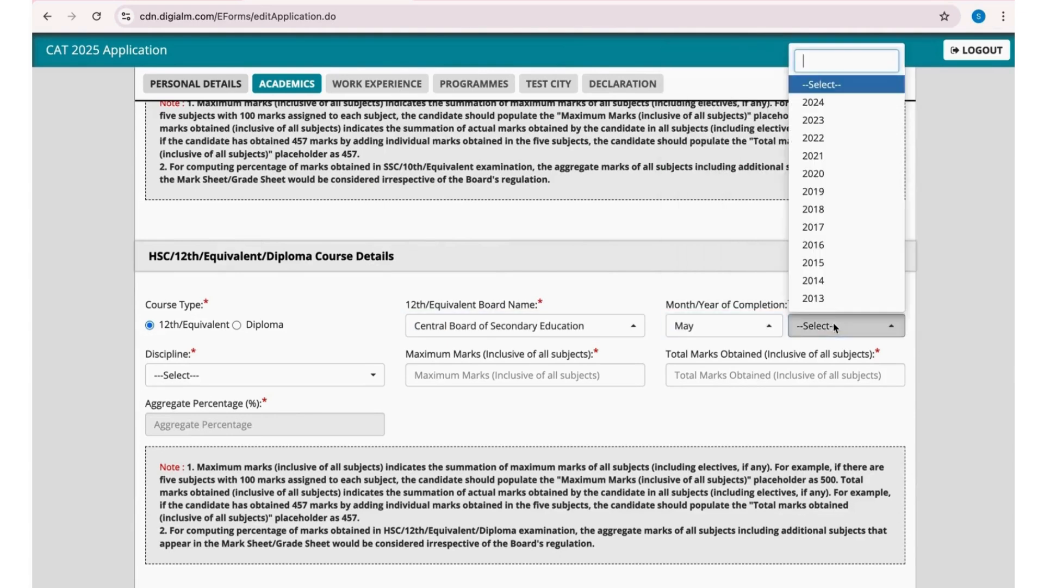
click(825, 197)
click(261, 369)
click(192, 481)
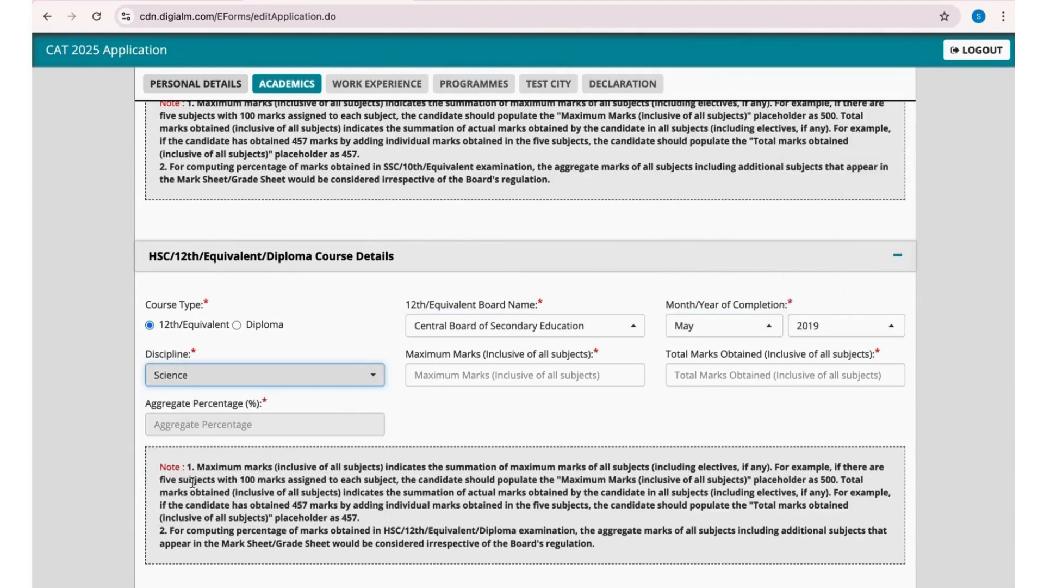
- Enter 600 as the maximum marks and 542 as the total marks obtained in the HSC/12th details
click(442, 378)
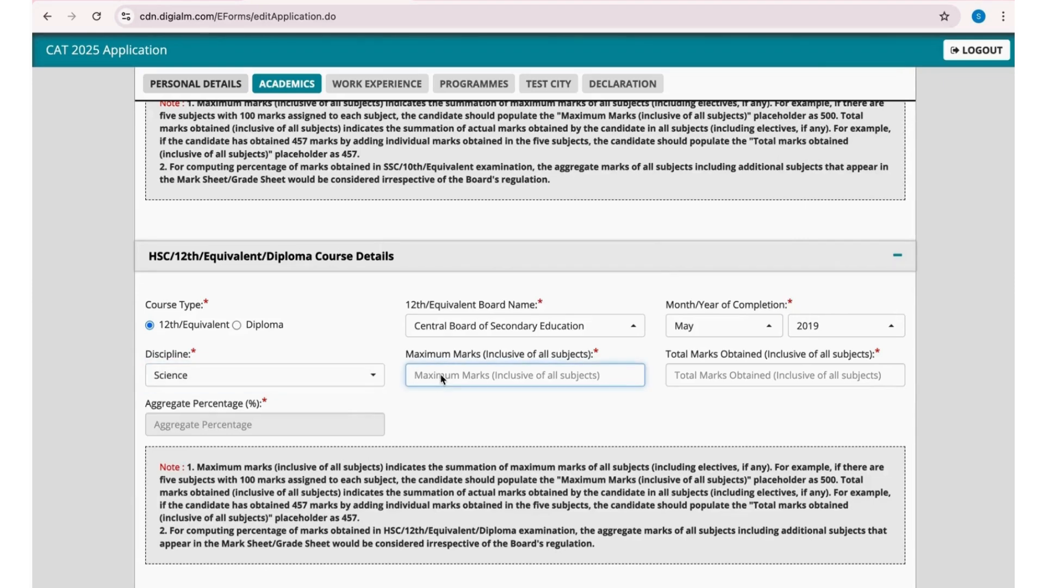
text(600)
click(701, 379)
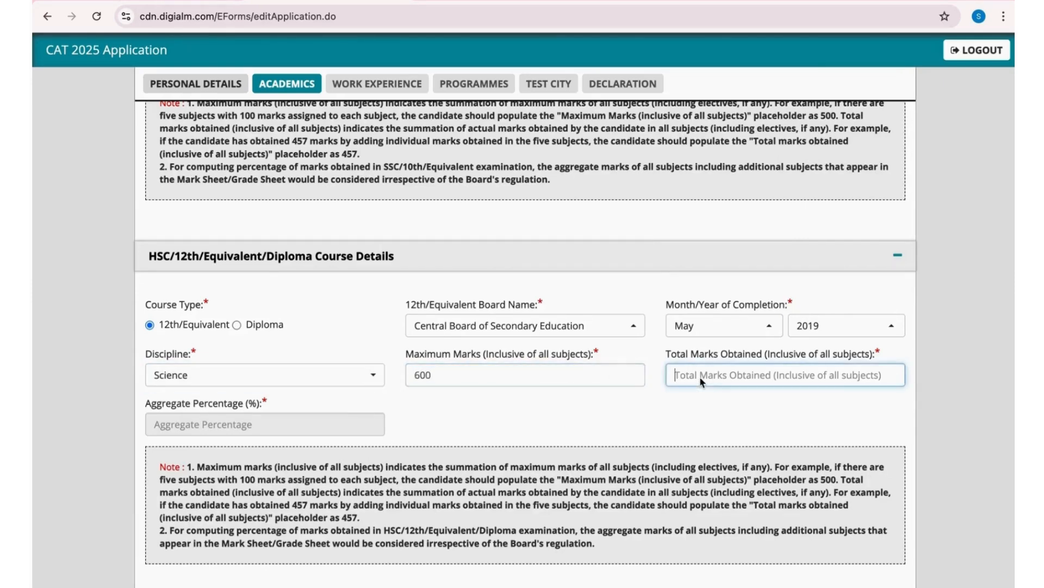
text(542)
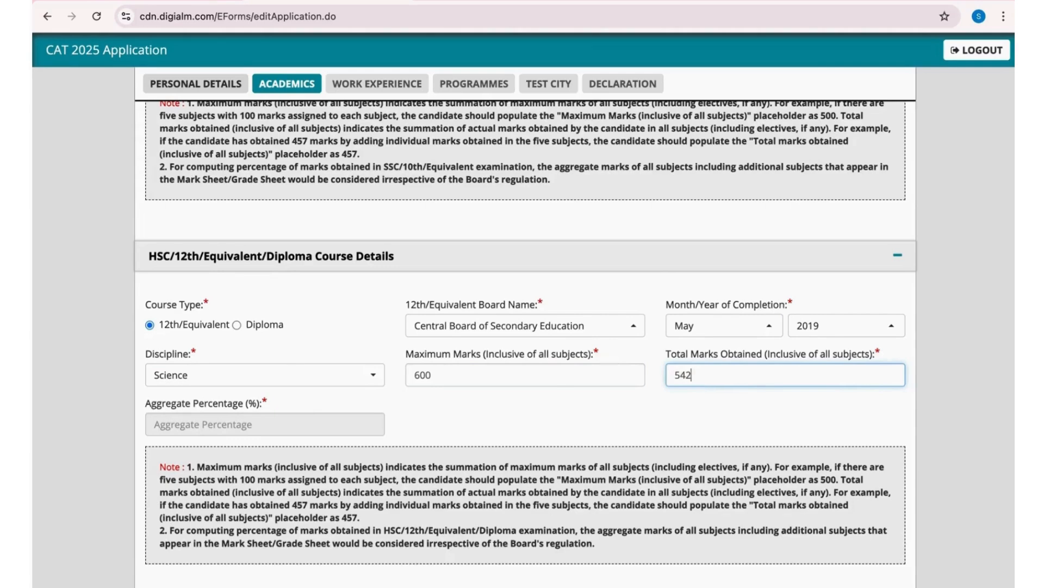
click(613, 419)
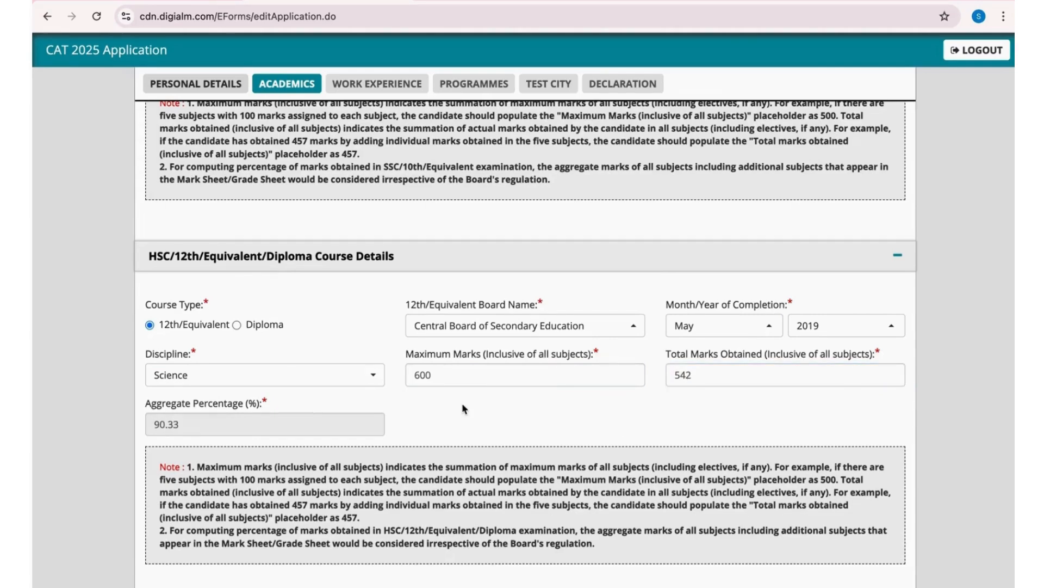
- Mark the first Bachelor's degree as completed rather than in its final year, with a total duration of 4 Years
scroll(463, 407, down, 5)
click(182, 415)
click(410, 414)
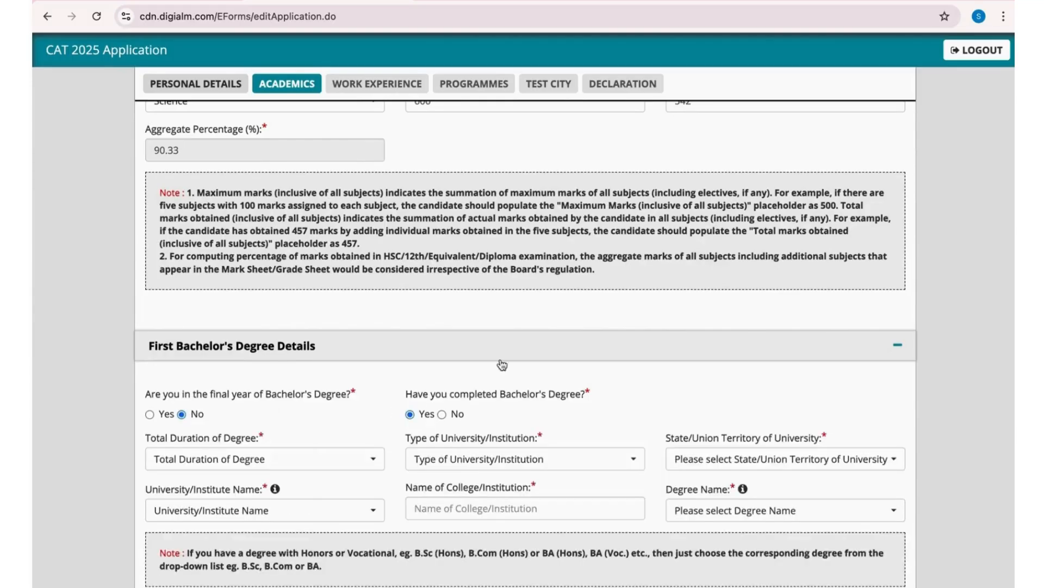
scroll(354, 381, down, 3)
click(300, 317)
click(178, 425)
- Set the type of university to State University and its state/union territory to Delhi
click(514, 316)
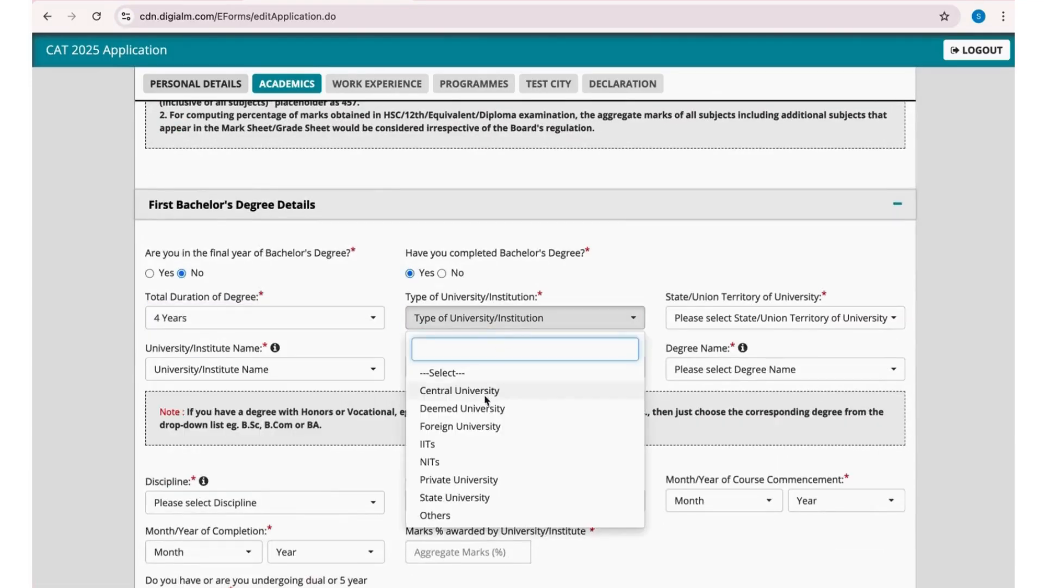
click(457, 497)
click(743, 319)
click(692, 262)
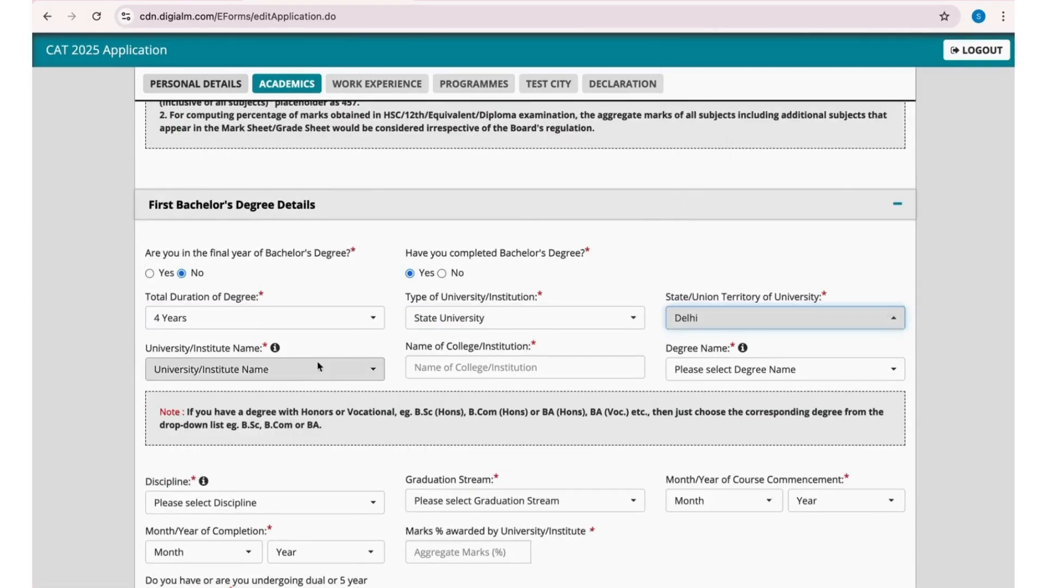
- Choose Others as the university name and enter INDRAPRASTHA INSTITUTE OF INFORMATION TECHNOLOGY DELHI as the other university/institute name
click(354, 369)
text(Oth)
key(Return)
click(467, 366)
text(IN)
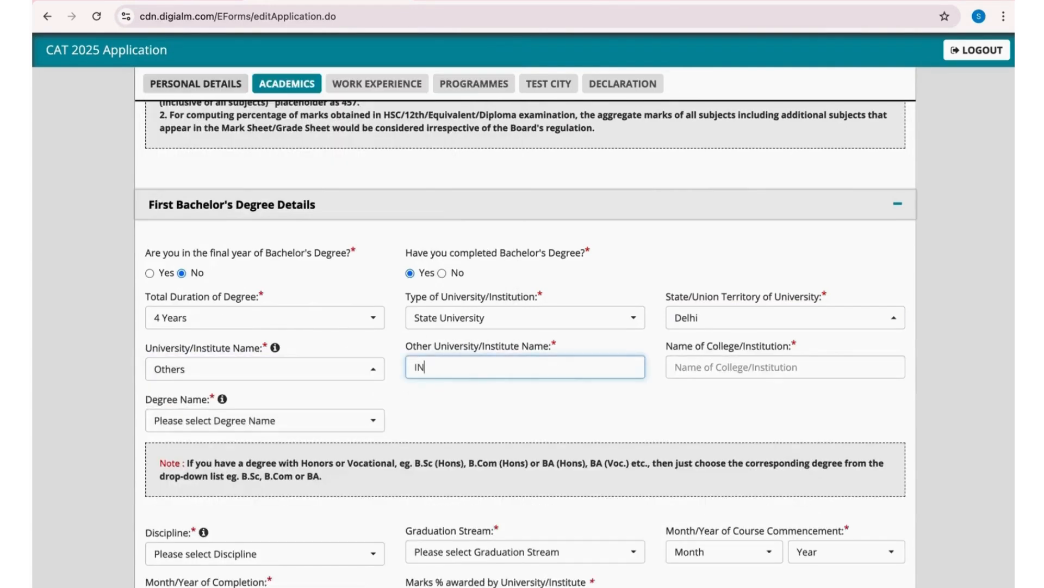
text(DRAPRASTHA INSTITUTE OF INFORMATION TECHN)
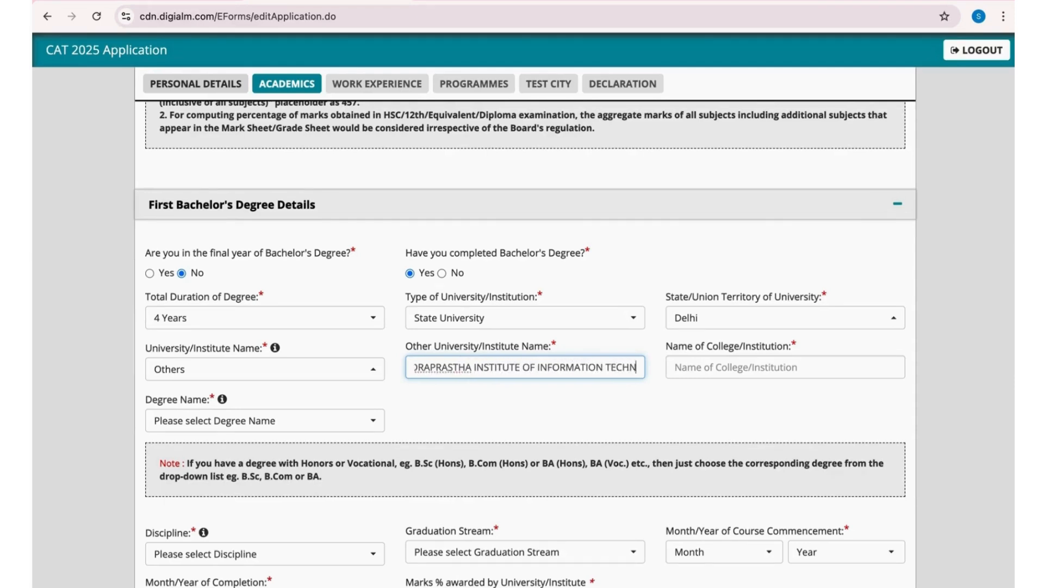
text(OLOGY DELHI)
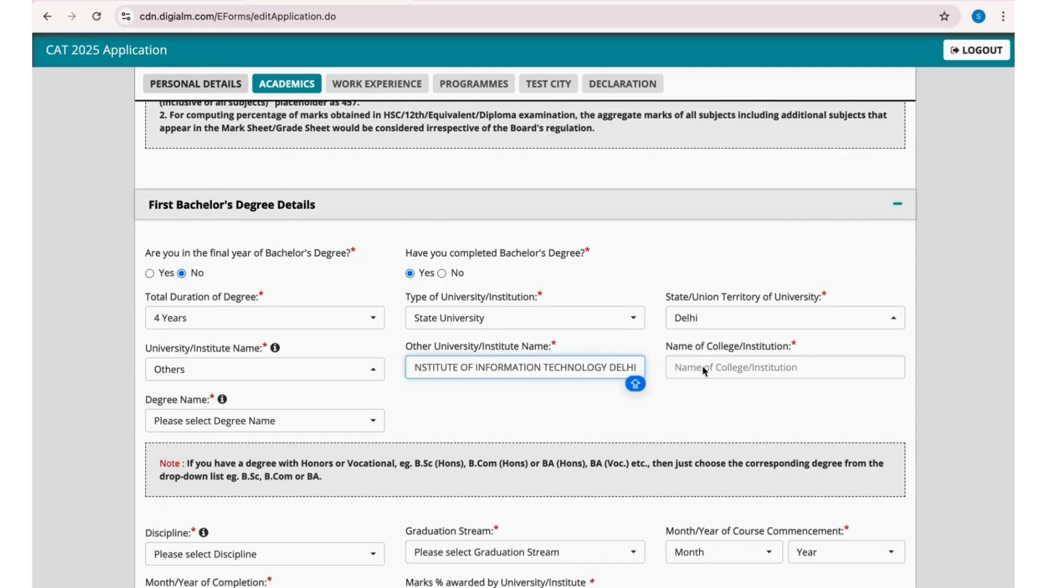
- Enter INDRAPRASTHA INSTITUTE OF INFORMATION TECHNOLOGY as the name of the college/institution
click(724, 370)
text(INDRAP)
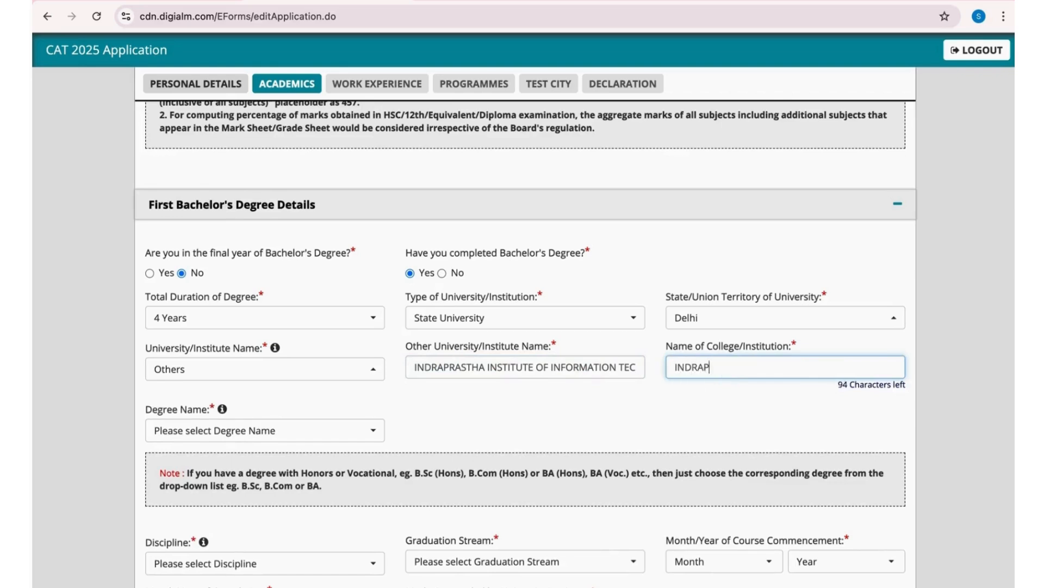
text(RASTHA INSTITUTE OF INFORMATION )
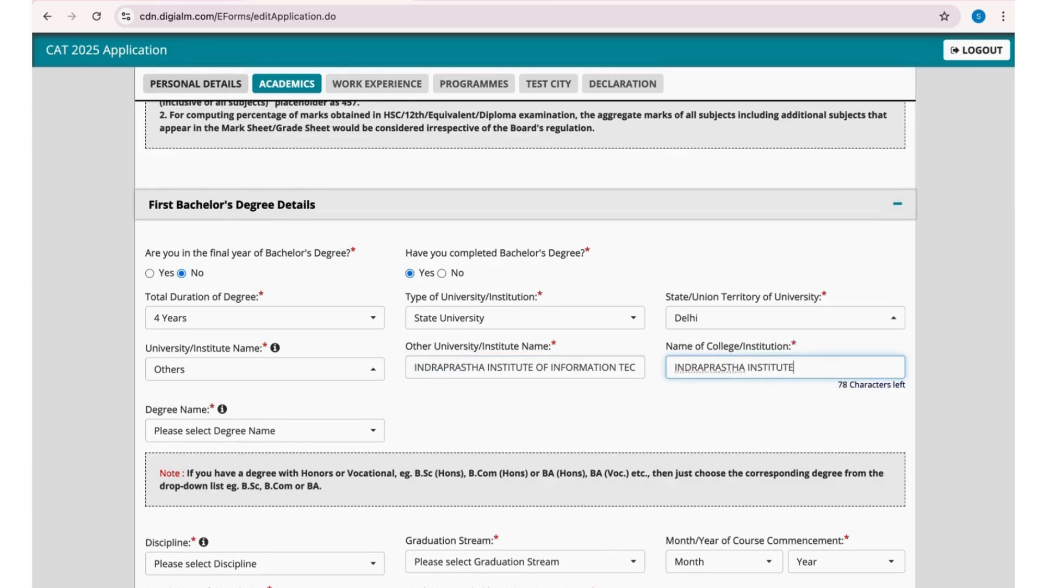
text(TECHNOLO)
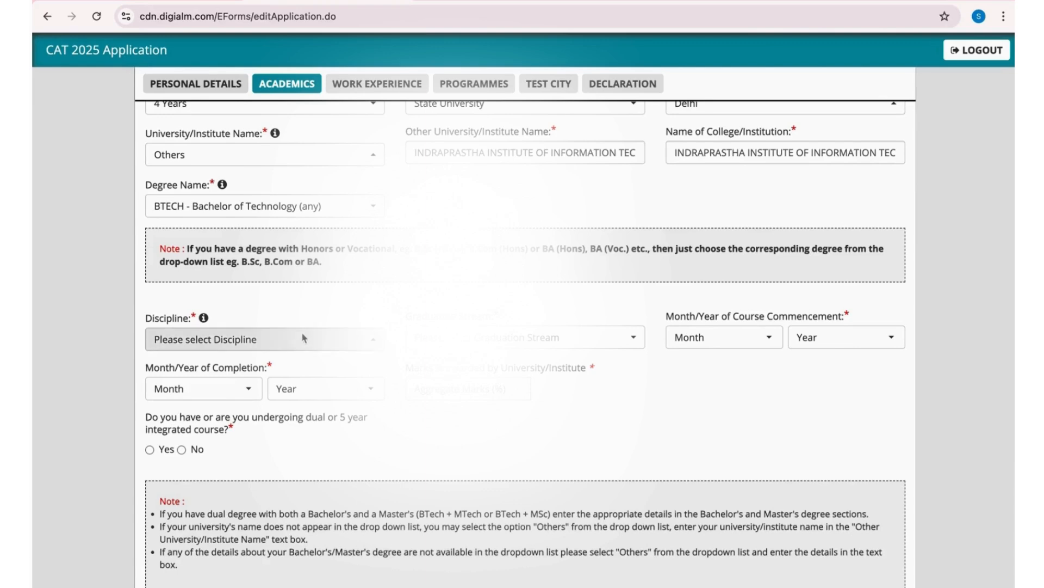
- Choose Computer Science as the Bachelor's degree discipline and select its graduation stream
click(280, 341)
text(COMPU)
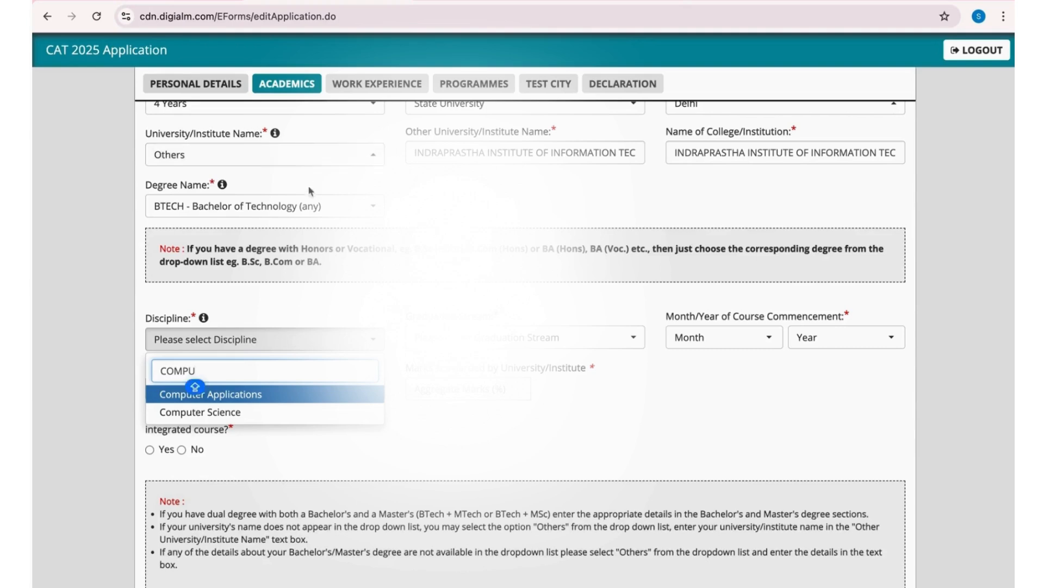
click(236, 416)
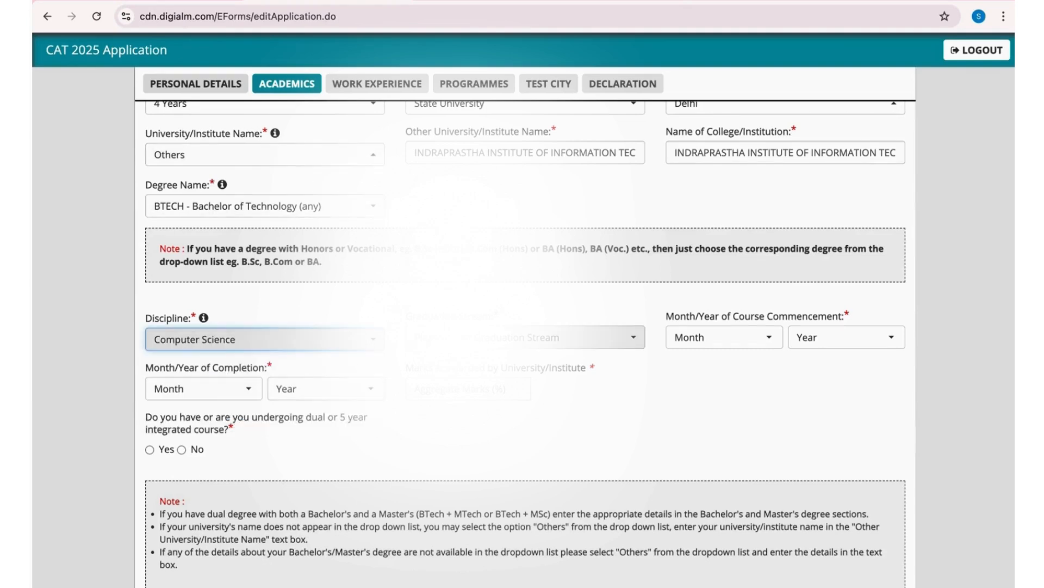
click(598, 338)
click(456, 410)
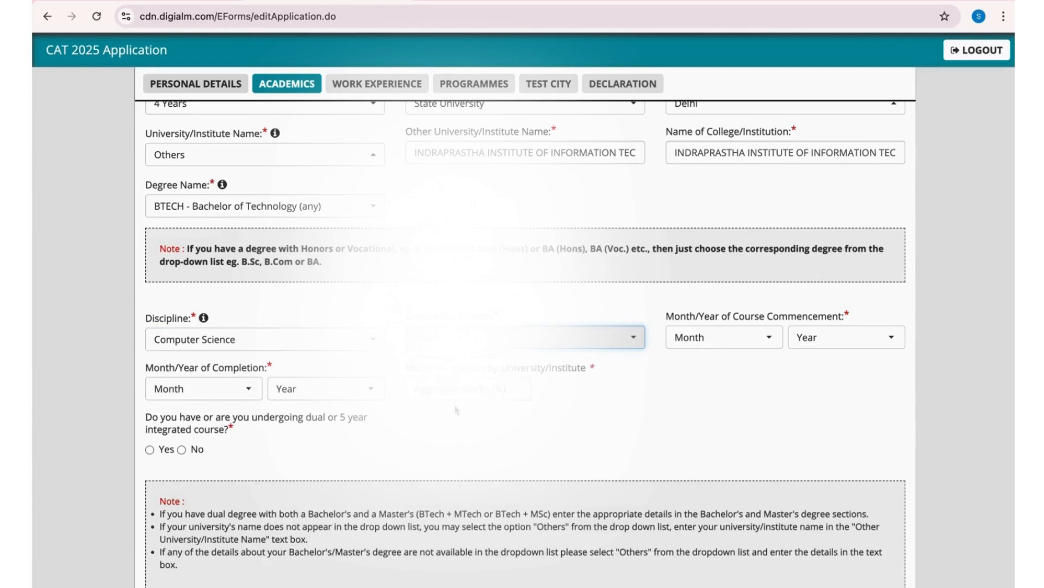
- Set the month and year of the Bachelor's course commencement to October 2020
click(730, 336)
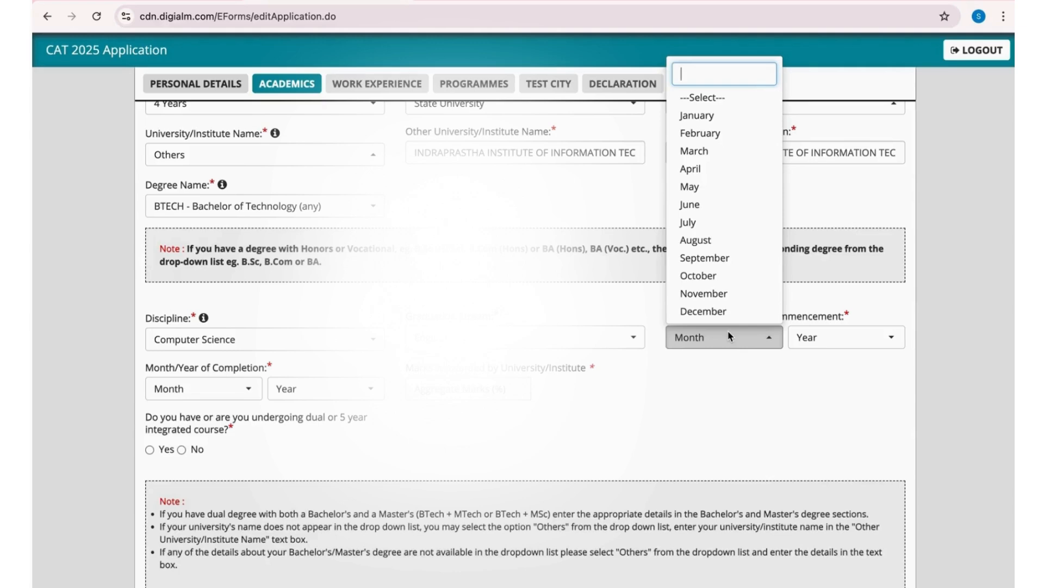
click(699, 276)
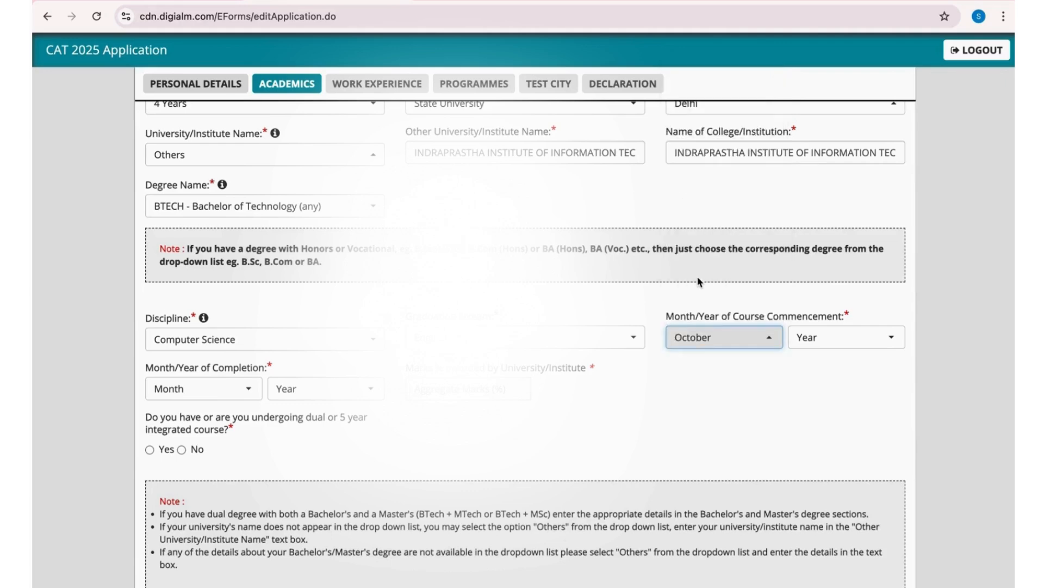
click(831, 334)
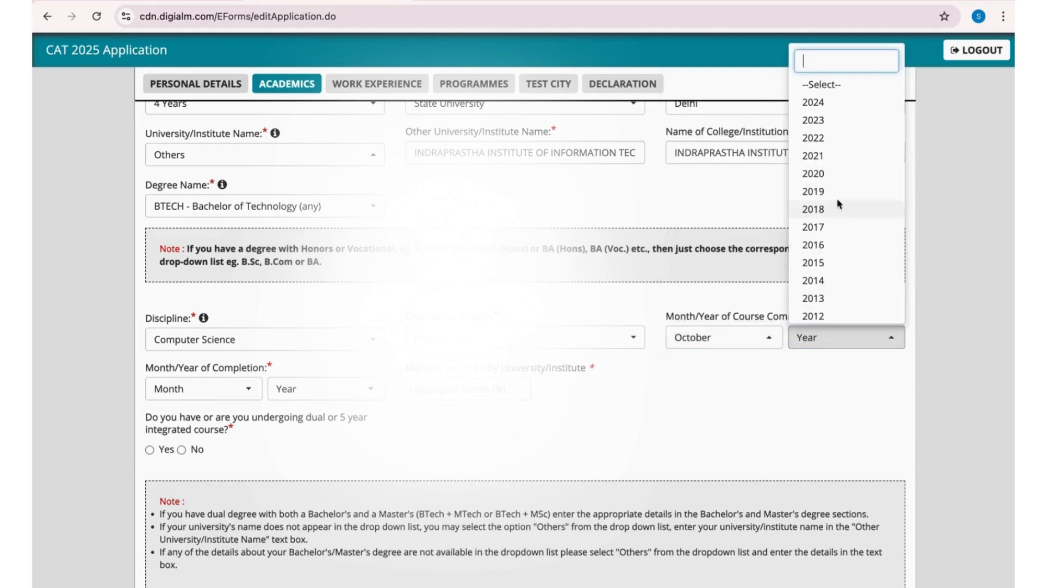
click(827, 173)
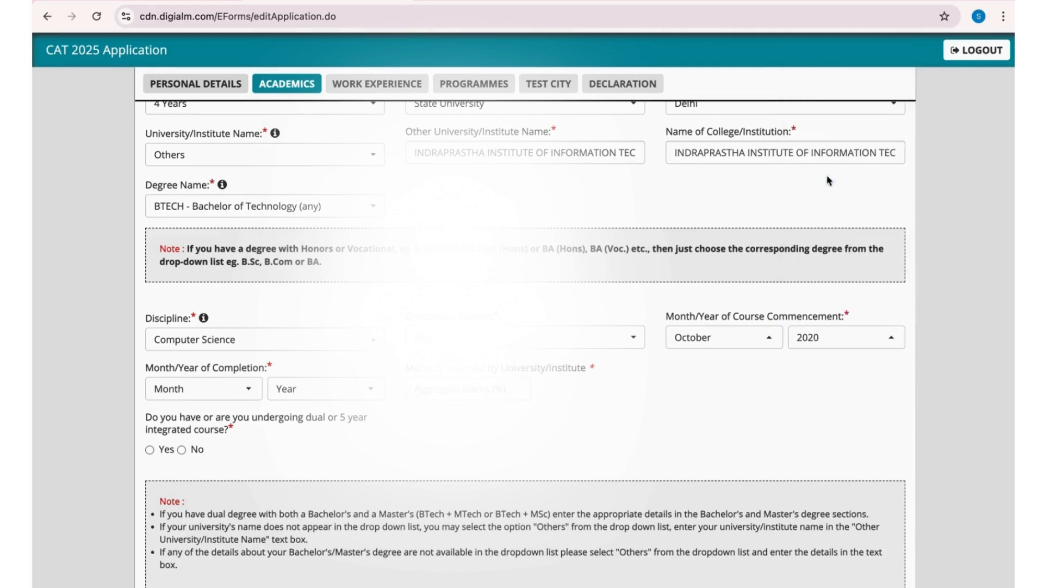
- Set the month and year of the Bachelor's degree completion to June 2024
click(222, 392)
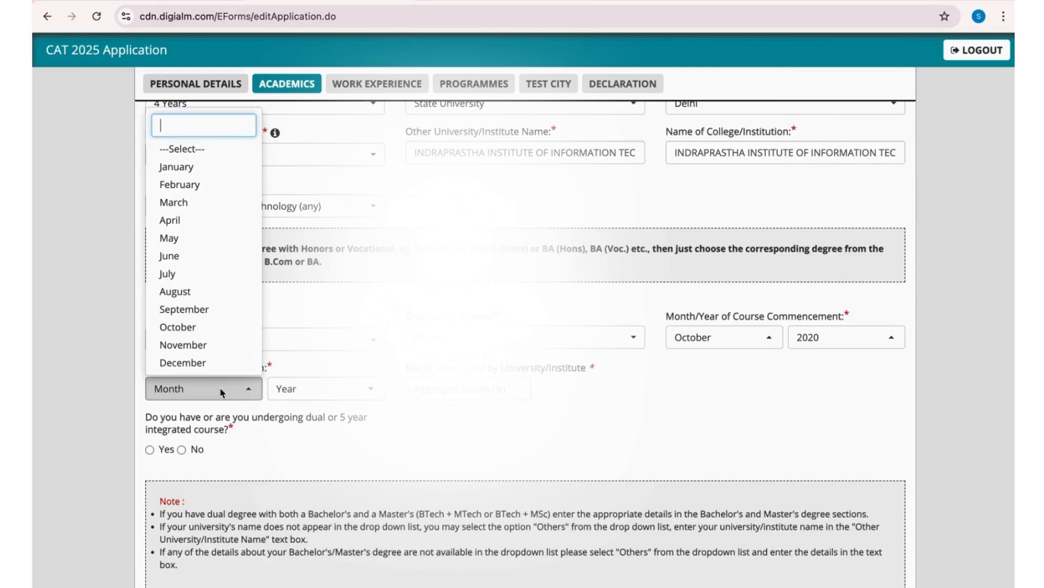
click(201, 255)
click(341, 405)
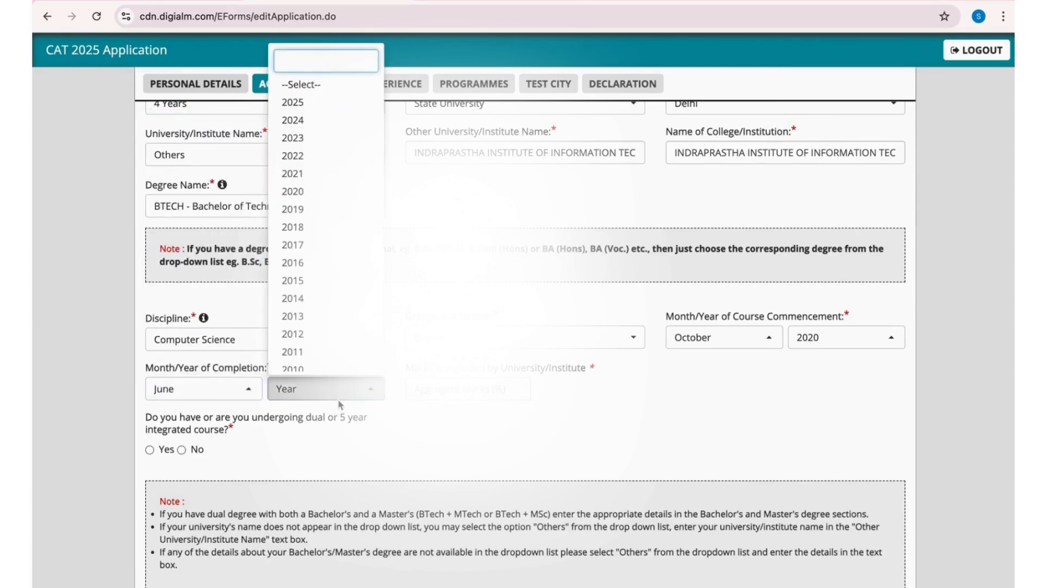
click(308, 121)
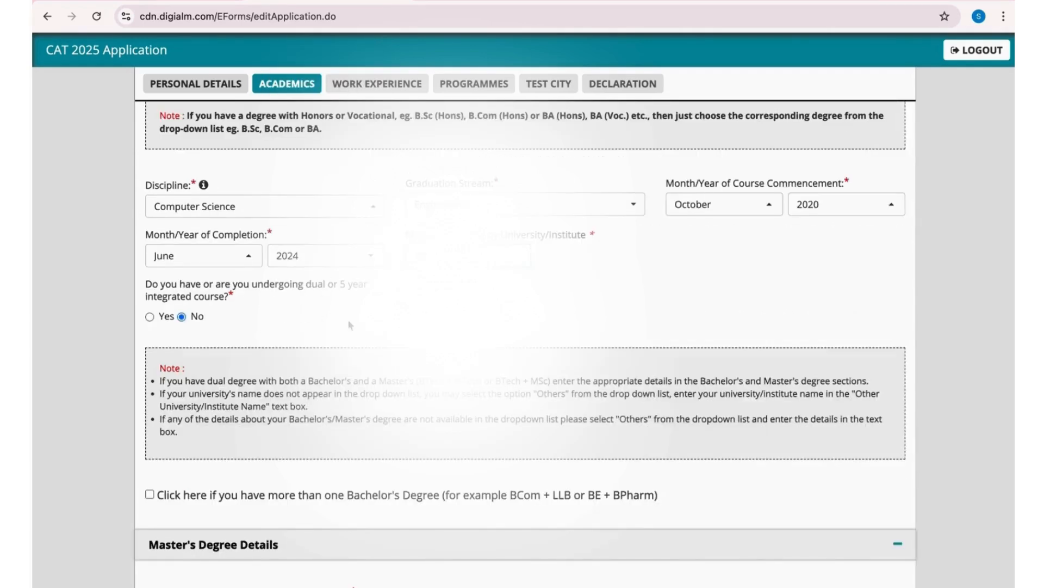
- Answer No to entering Master's degree details and to being an FIAI Fellow, and save the academics section to proceed to work experience
scroll(348, 319, down, 3)
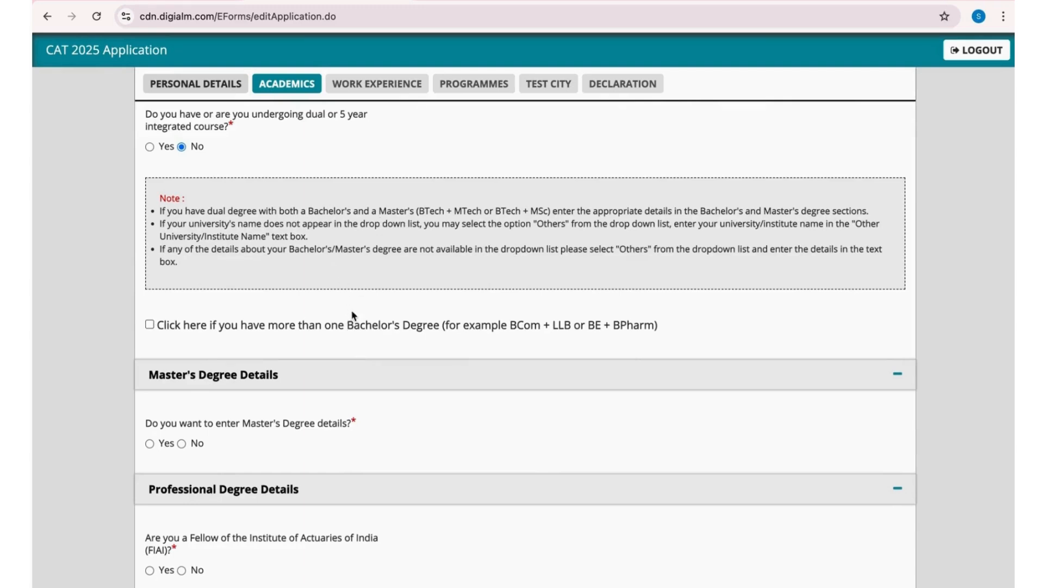
scroll(424, 324, down, 2)
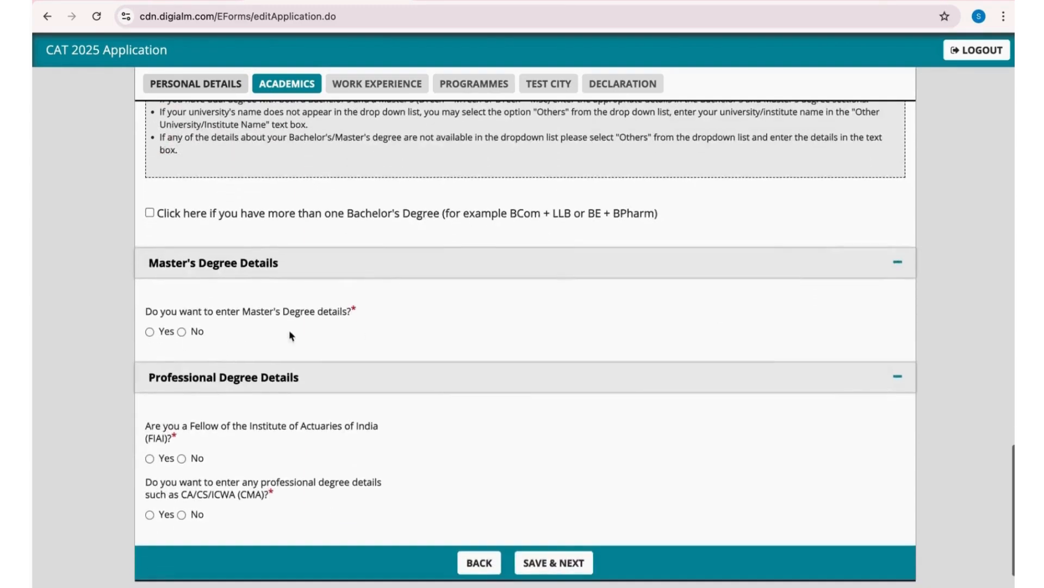
click(182, 332)
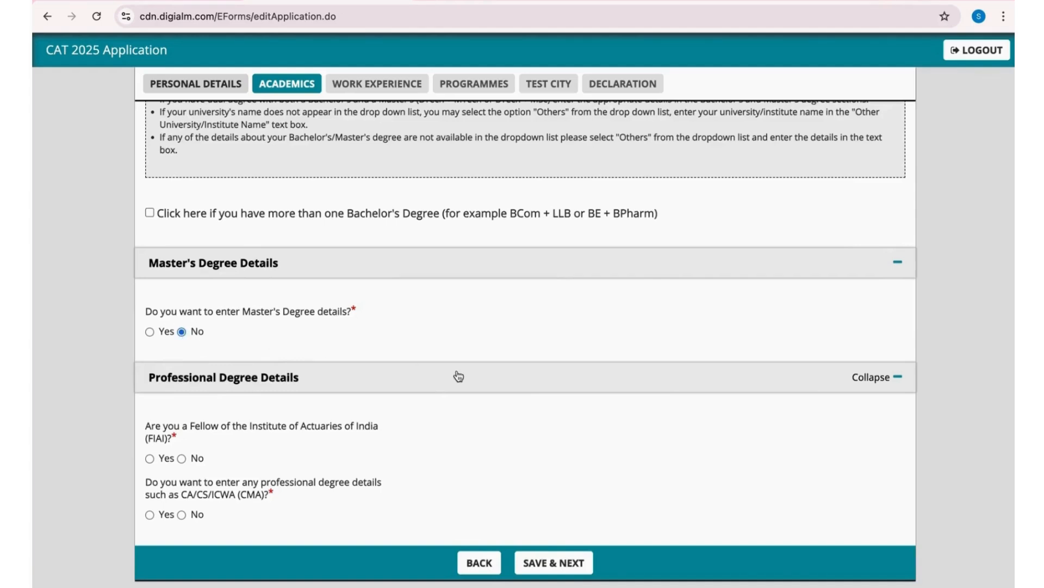
scroll(457, 376, down, 1)
scroll(457, 376, down, 1)
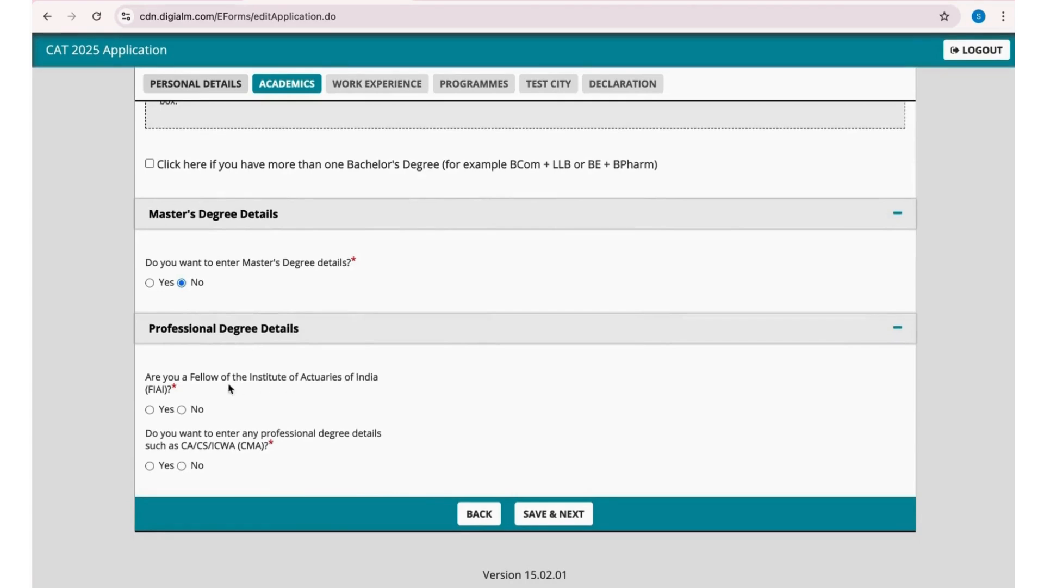
click(182, 410)
click(563, 513)
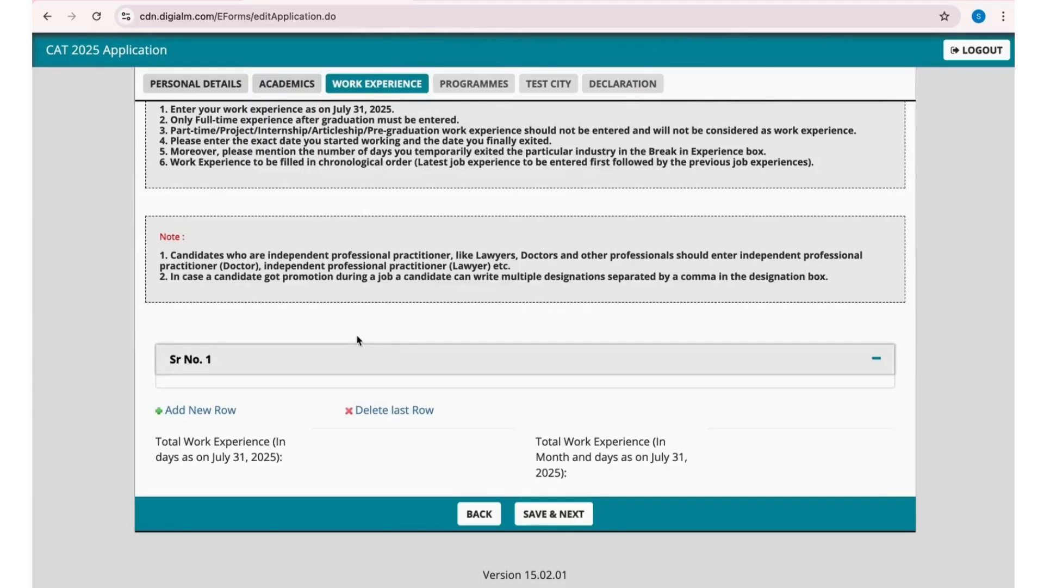
- Review the instructions and notes of the work experience section
scroll(357, 334, up, 2)
scroll(357, 336, up, 4)
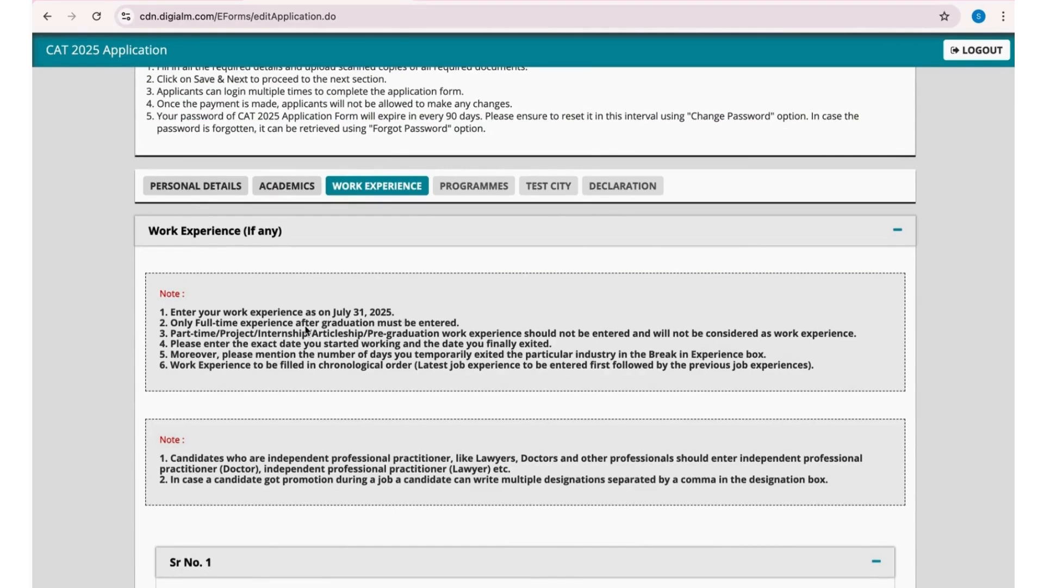
scroll(435, 399, down, 4)
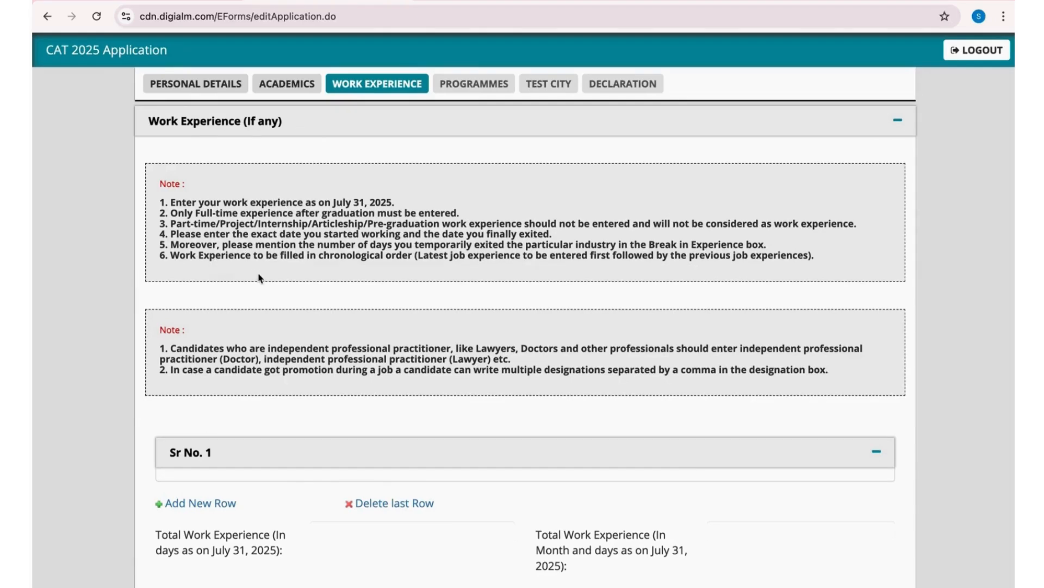
scroll(255, 275, down, 3)
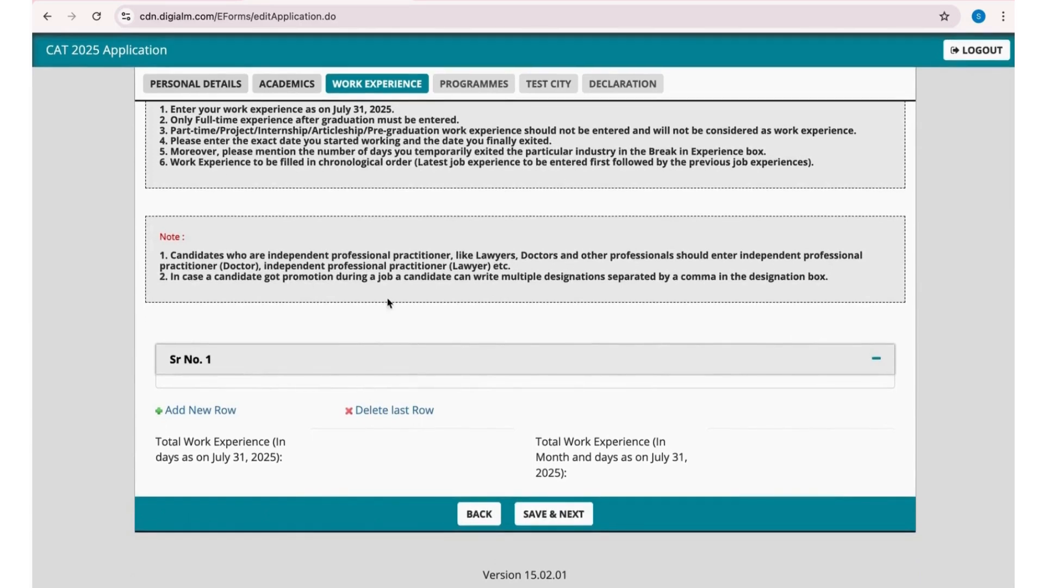
- Add a work experience row and enter the name of the organisation
click(210, 409)
click(641, 103)
click(664, 361)
click(275, 427)
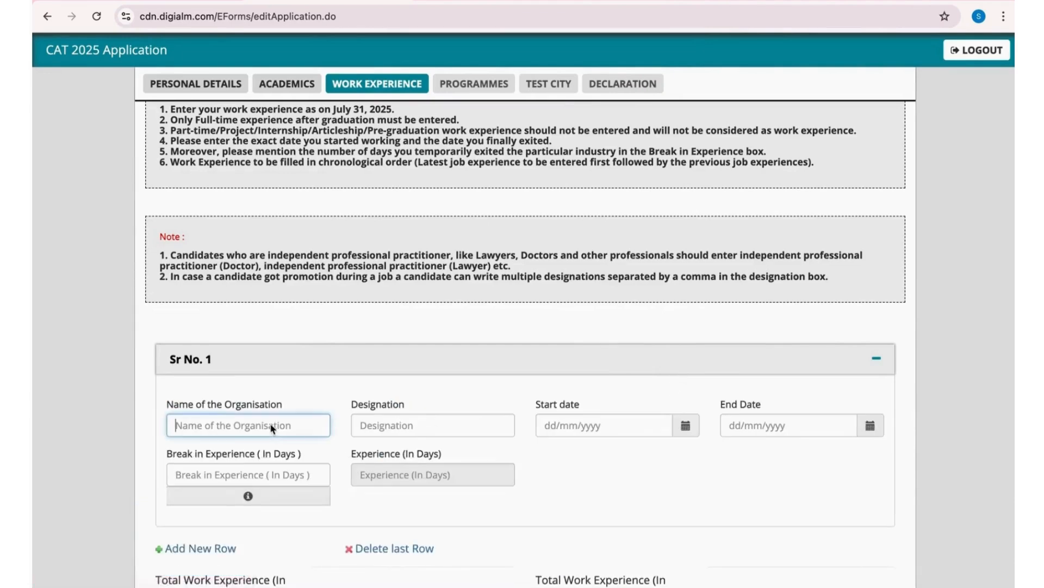
text(Company)
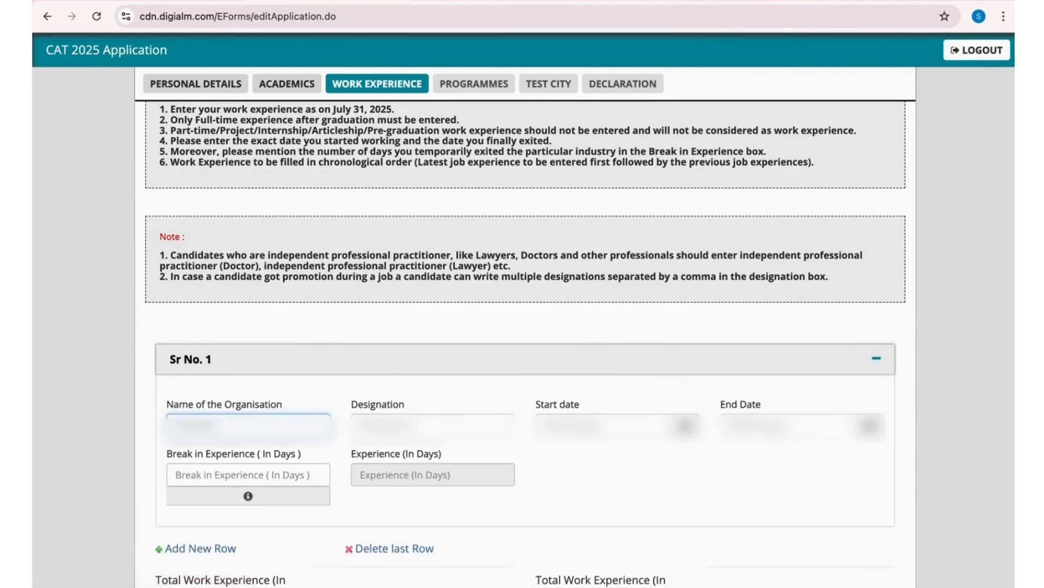
text(name)
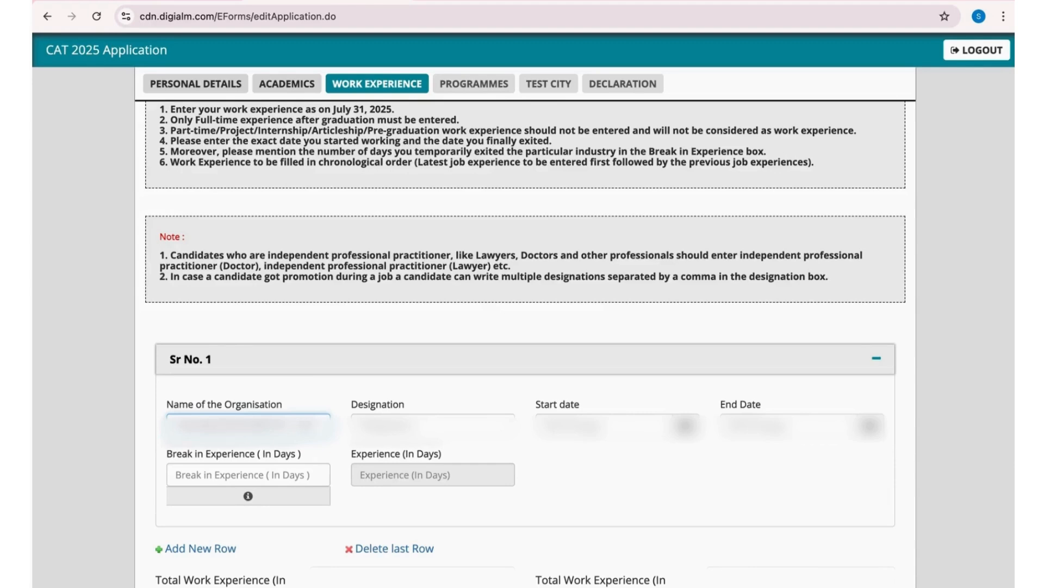
- Enter the job designation in the Sr No. 1 work experience entry
click(415, 428)
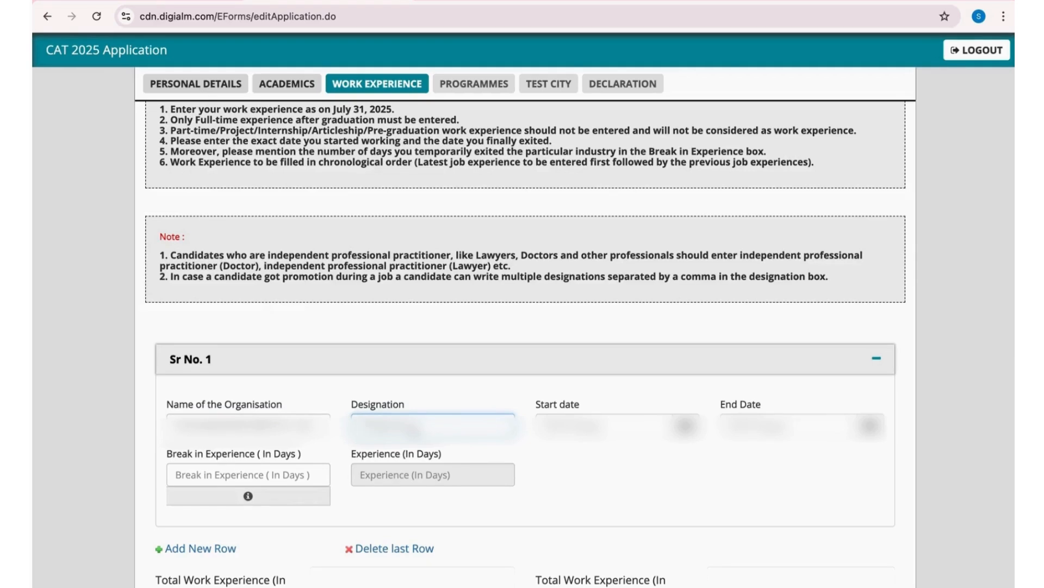
text(Aineerngineer)
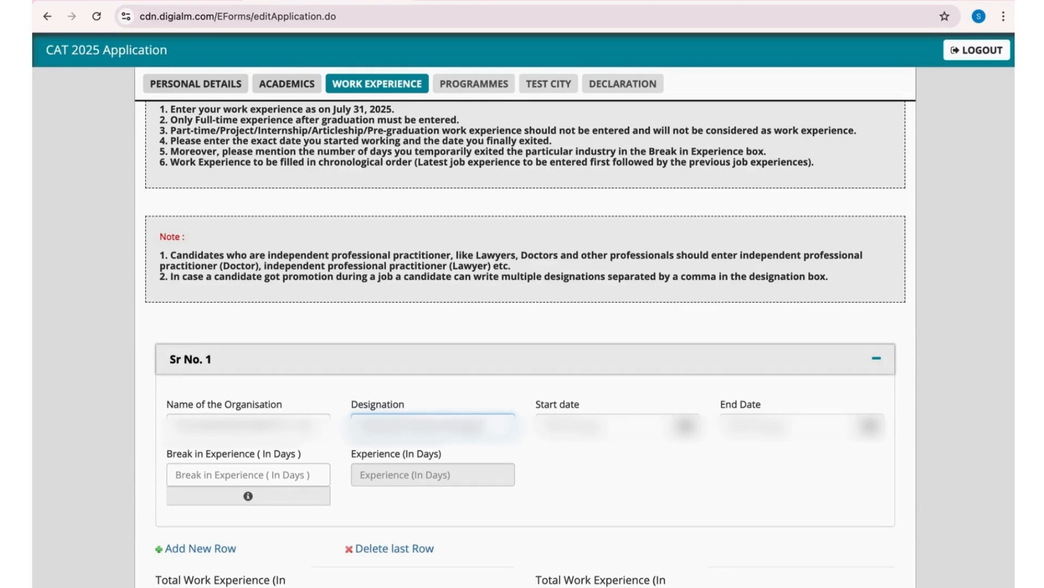
key(Tab)
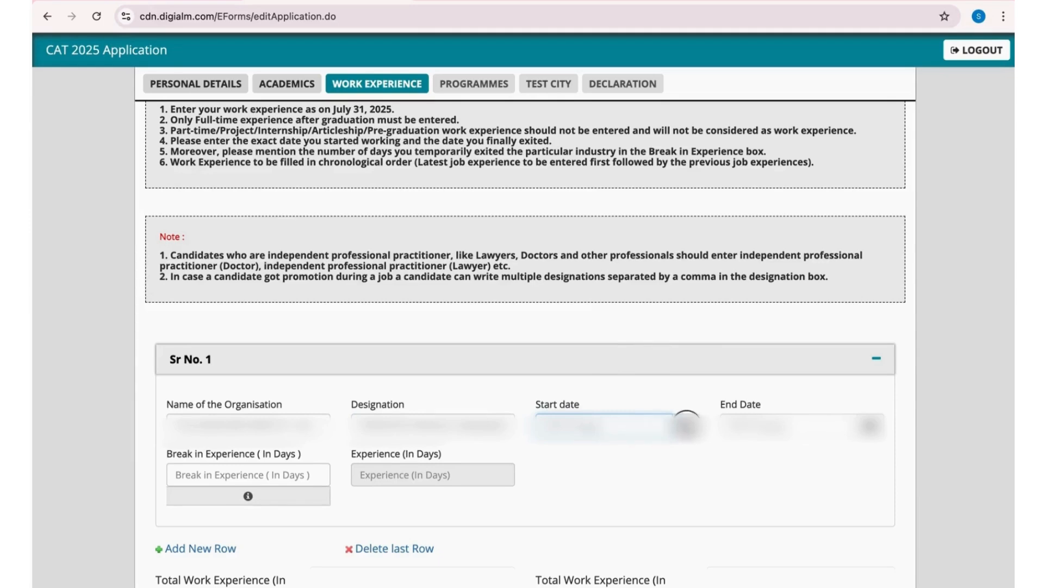
- Set the start date of the Sr No. 1 work experience entry to 3 June 2024
click(686, 426)
click(605, 235)
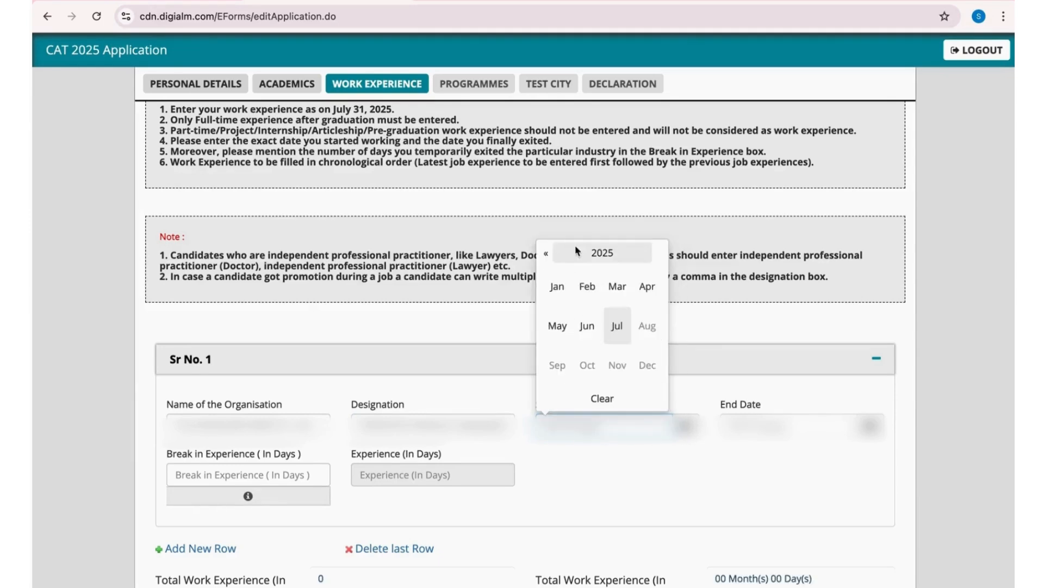
click(577, 250)
click(588, 326)
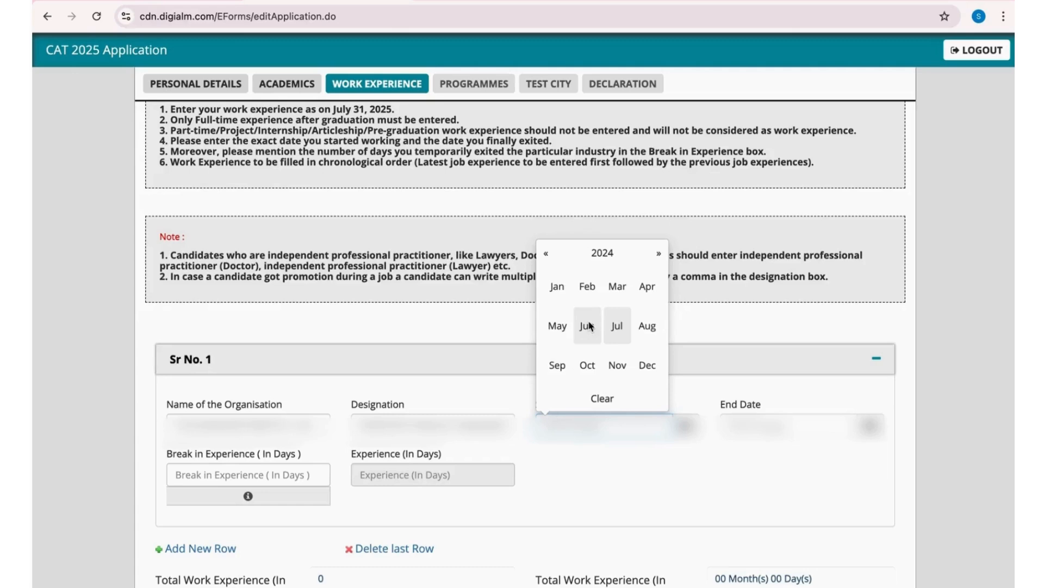
click(590, 329)
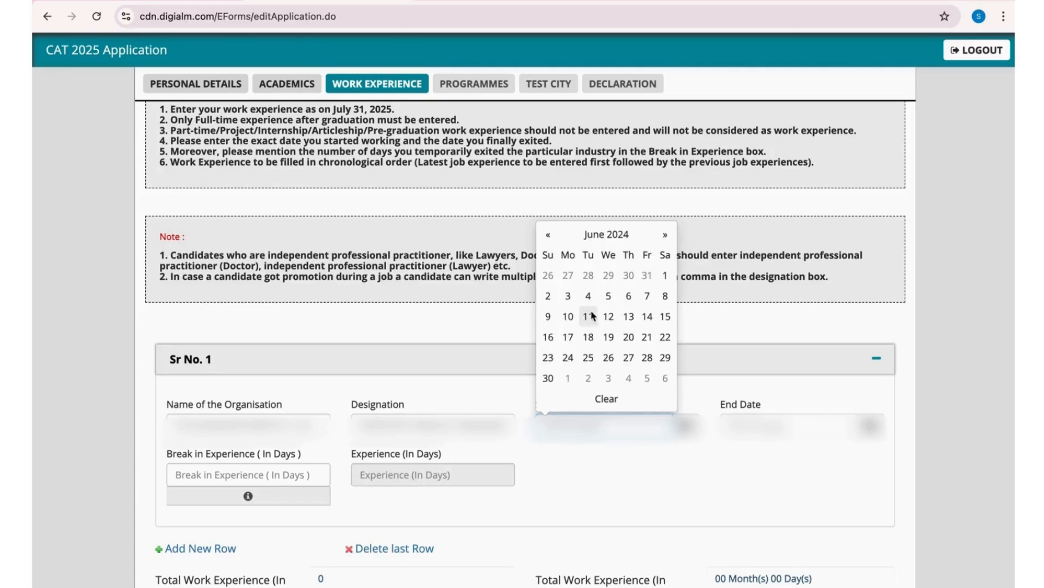
click(567, 296)
- Set the end date of the Sr No. 1 work experience entry to 31 July 2025
scroll(875, 296, down, 3)
click(876, 296)
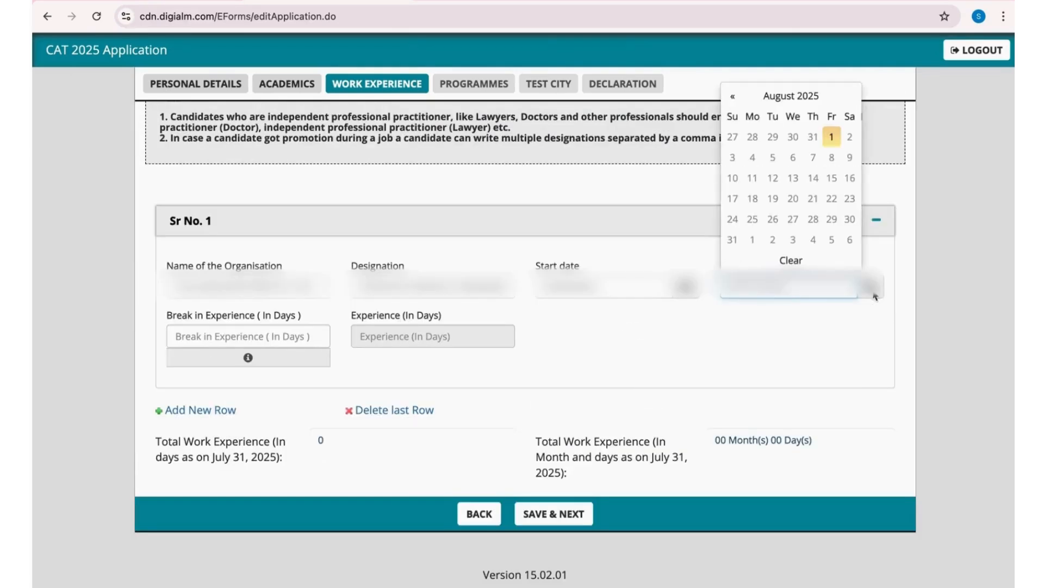
click(733, 98)
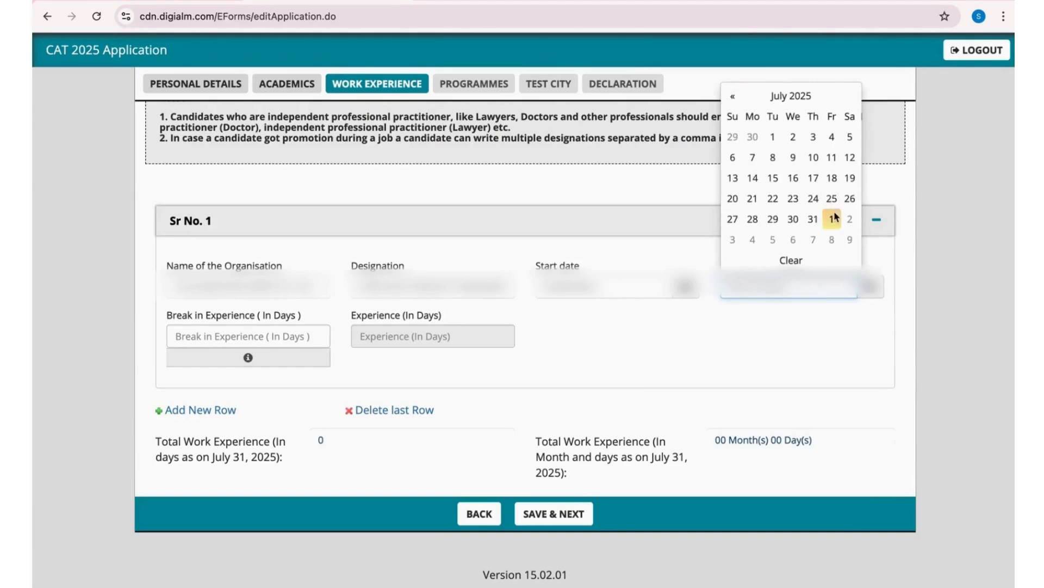
click(813, 219)
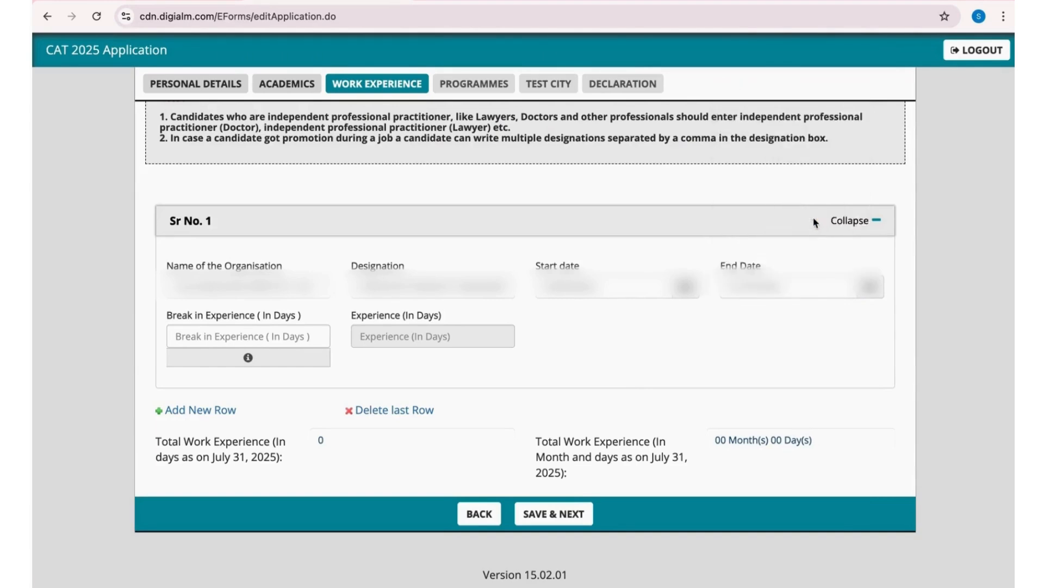
- Set the break in experience to 0 days and save the work experience section to proceed to programmes
click(554, 514)
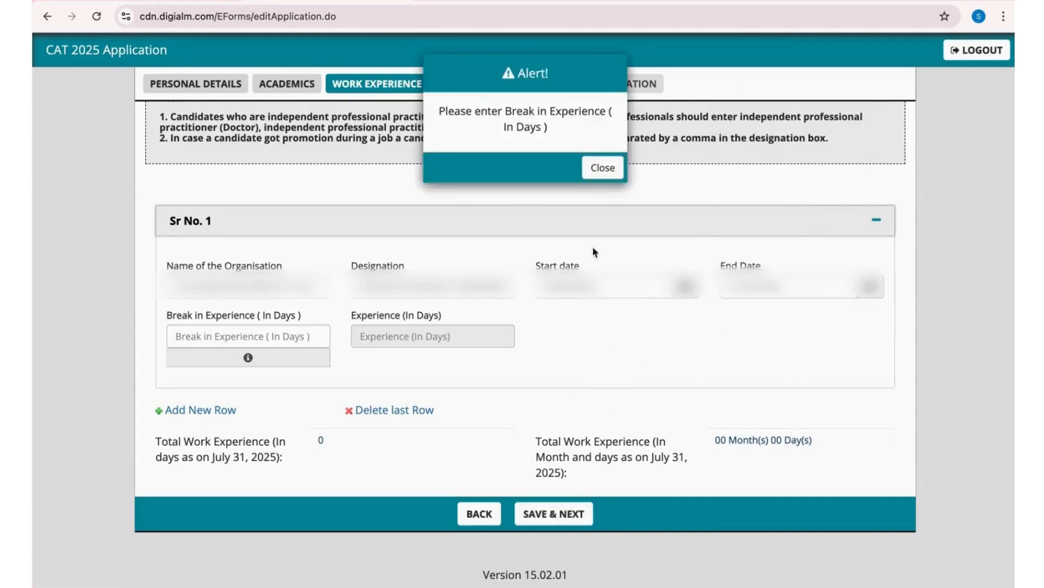
click(595, 174)
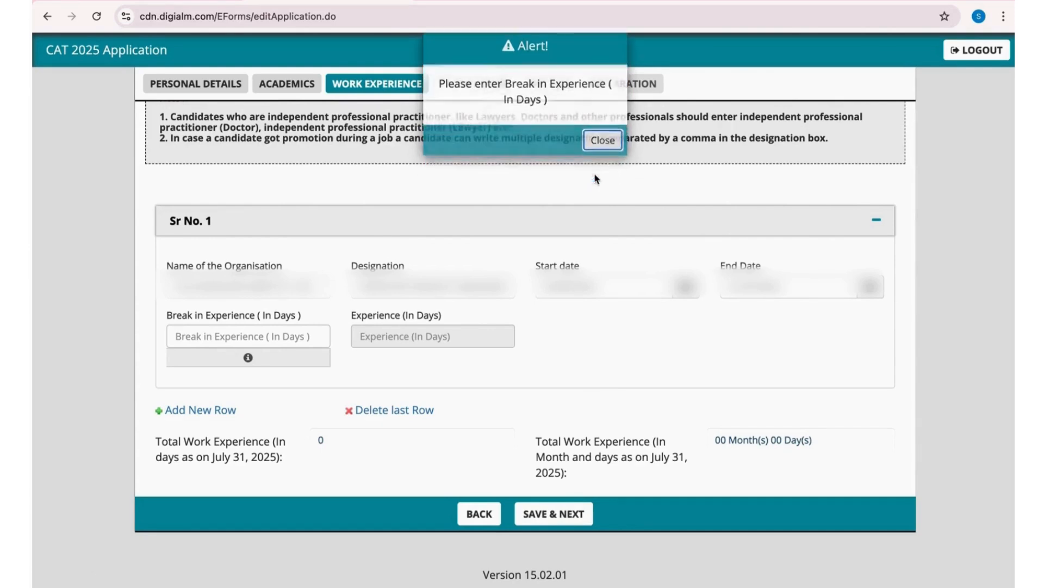
click(273, 338)
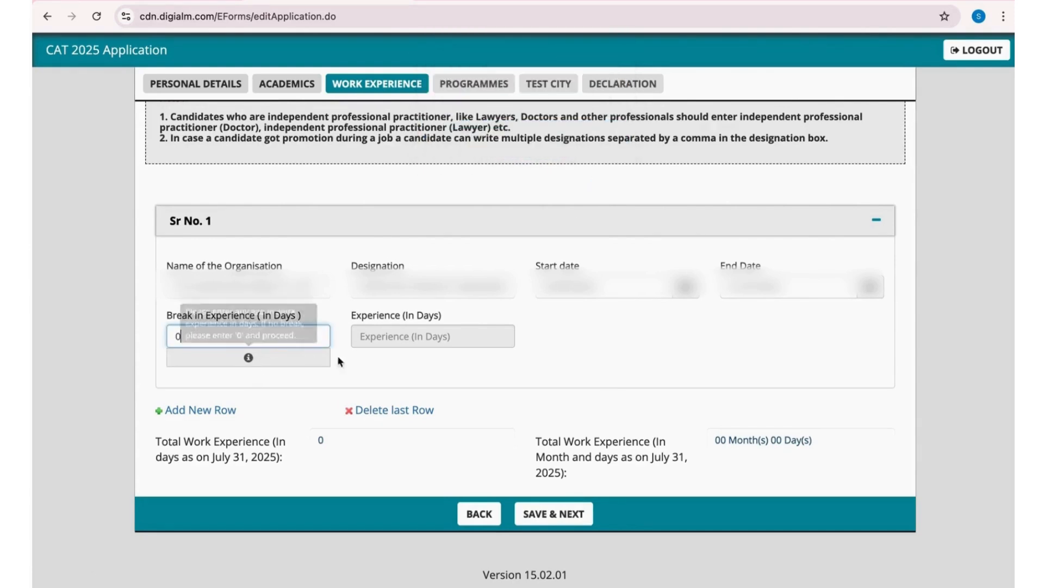
text(0)
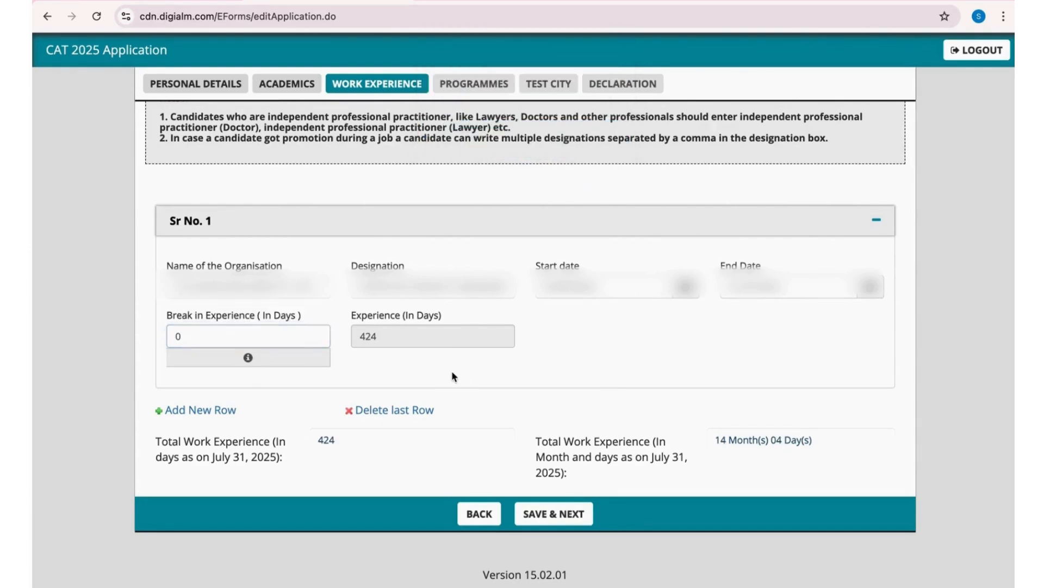
click(553, 518)
click(644, 103)
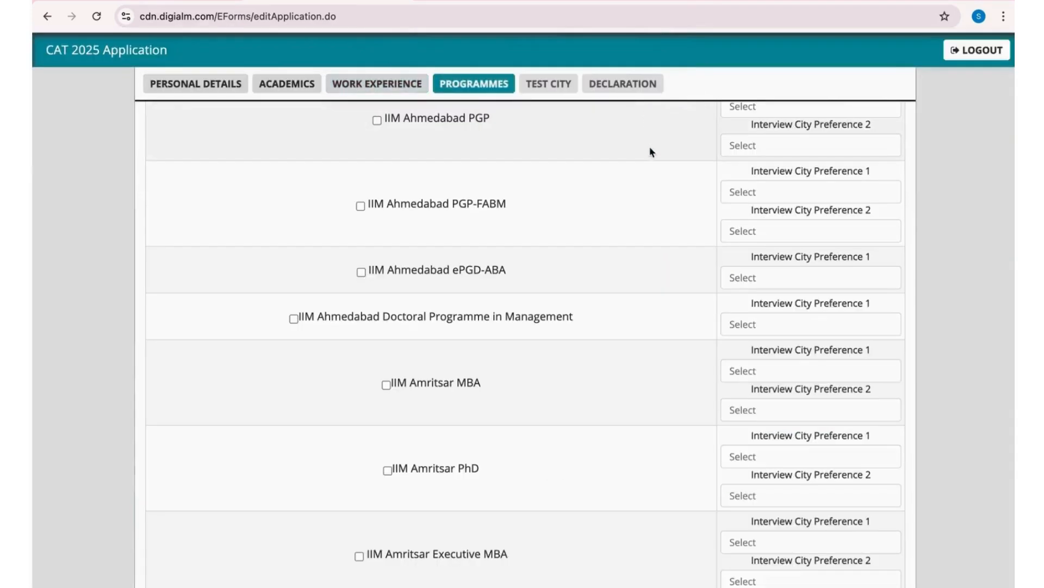
- Select the IIM Ahmedabad PGP programme with Delhi as first and Ahmedabad as second interview city preference
scroll(581, 191, up, 10)
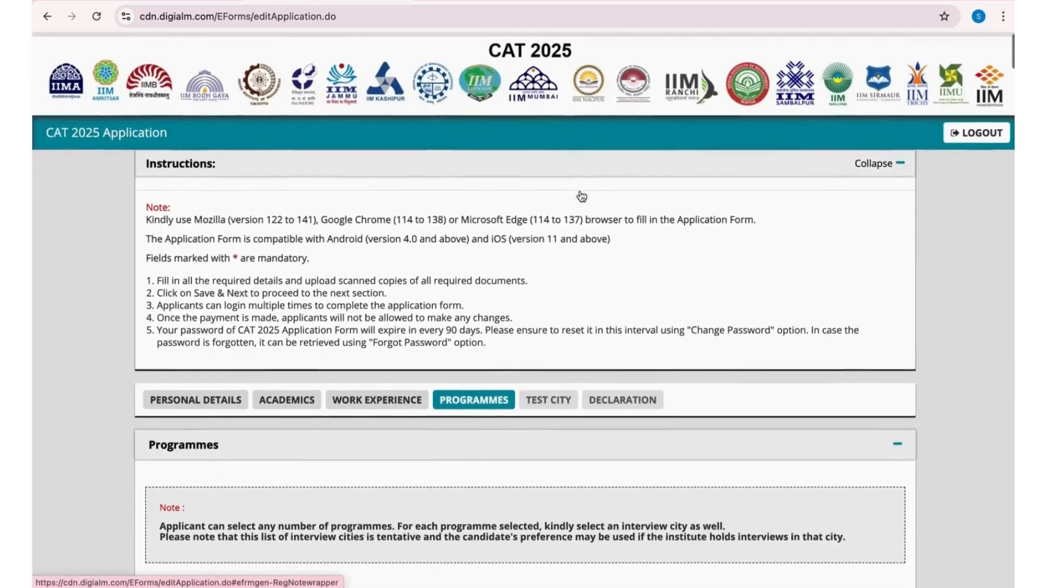
scroll(533, 267, down, 5)
scroll(526, 328, down, 1)
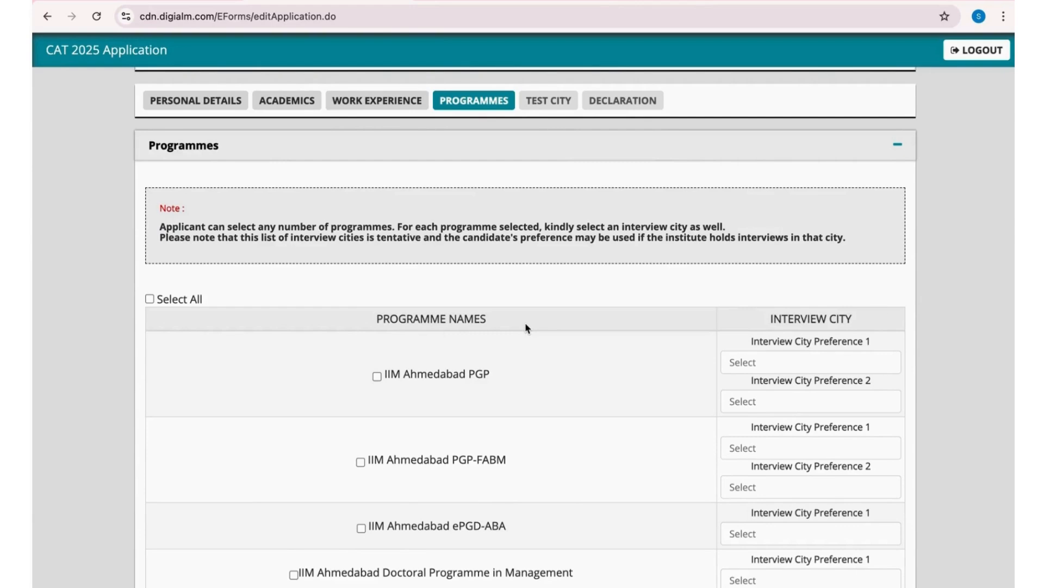
scroll(524, 323, down, 5)
click(378, 301)
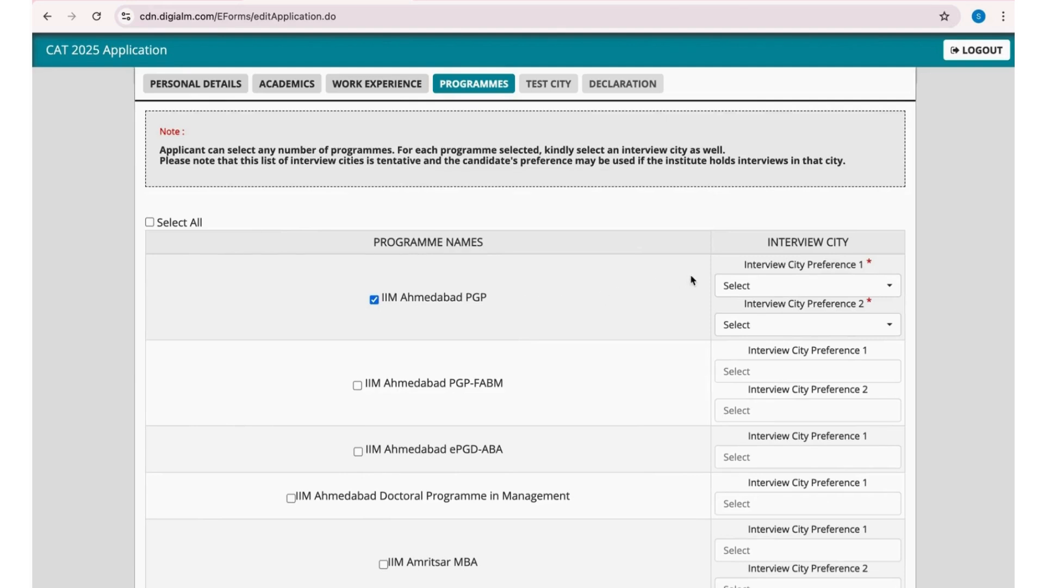
click(791, 288)
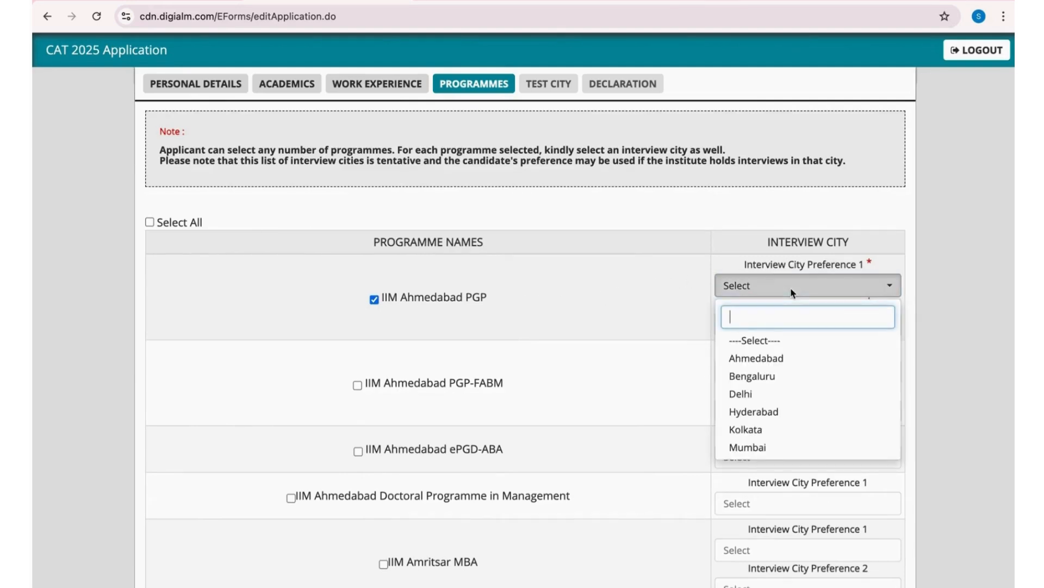
click(746, 393)
click(782, 324)
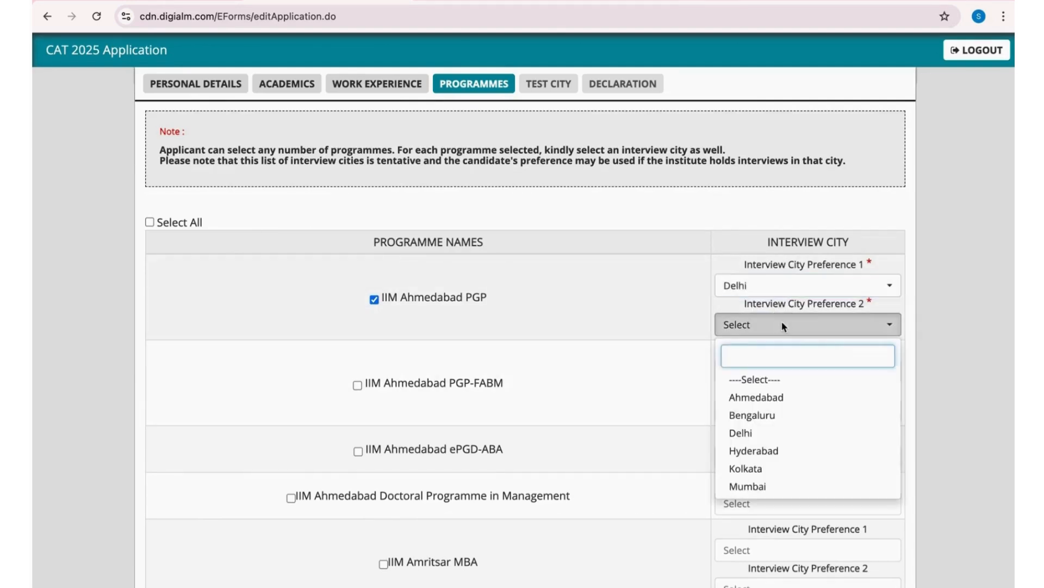
click(767, 397)
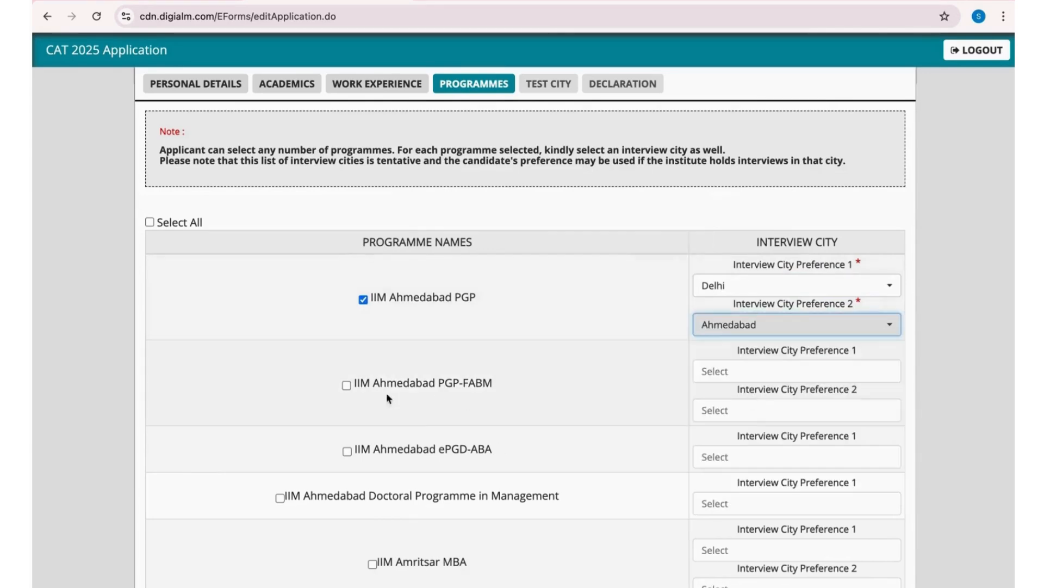
- Select the IIM Ahmedabad PGP-FABM and IIM Amritsar MBA programmes and go through the rest of the programme list
scroll(346, 387, down, 2)
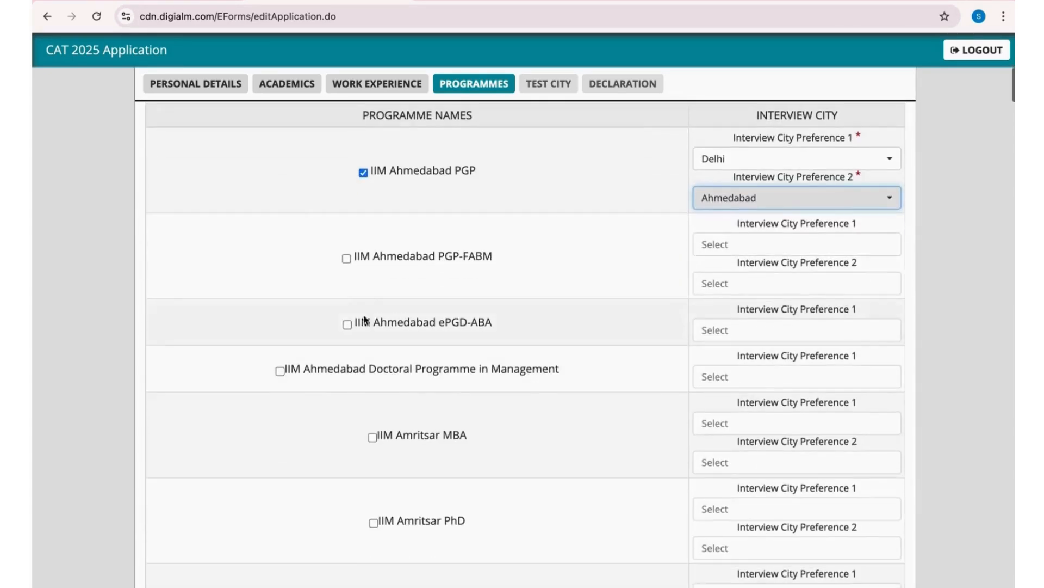
click(346, 259)
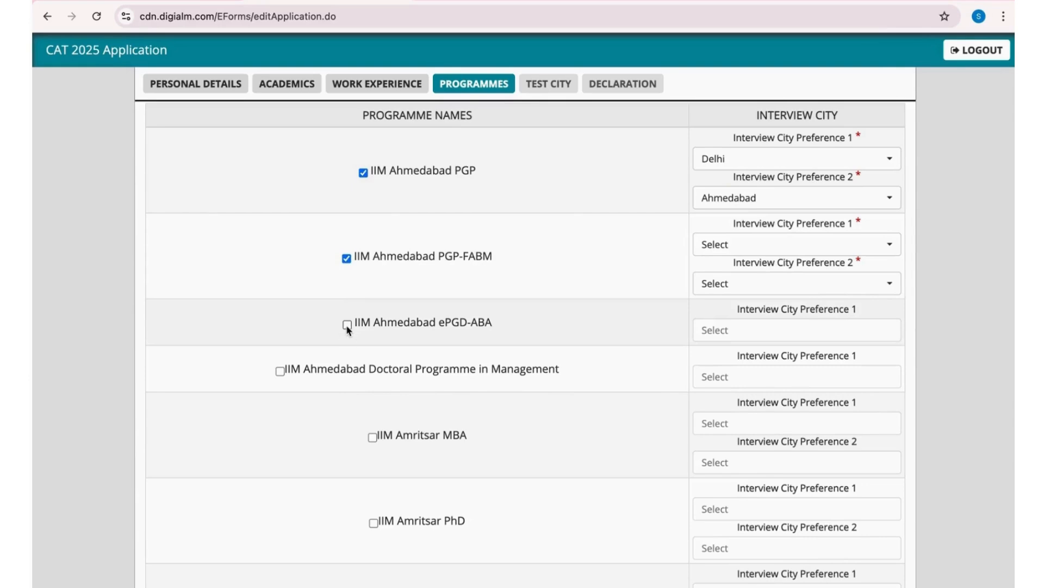
scroll(337, 327, down, 2)
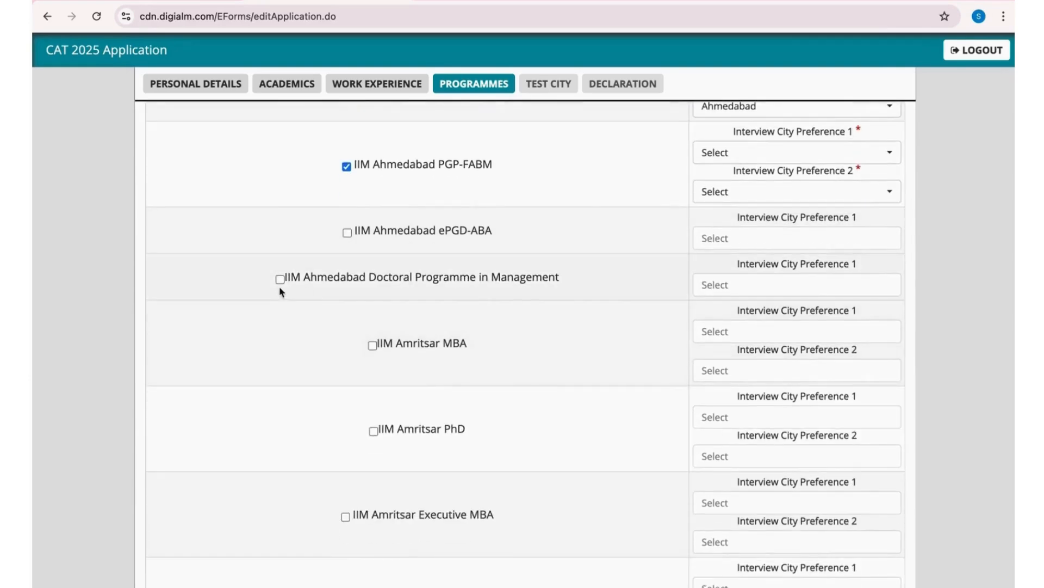
scroll(406, 319, down, 20)
scroll(586, 403, up, 20)
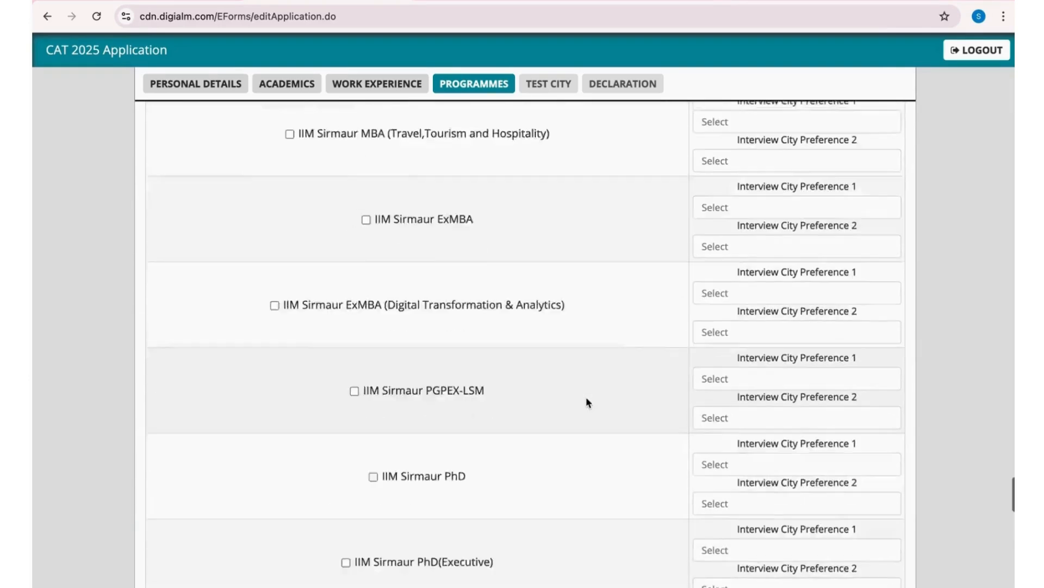
scroll(587, 403, up, 15)
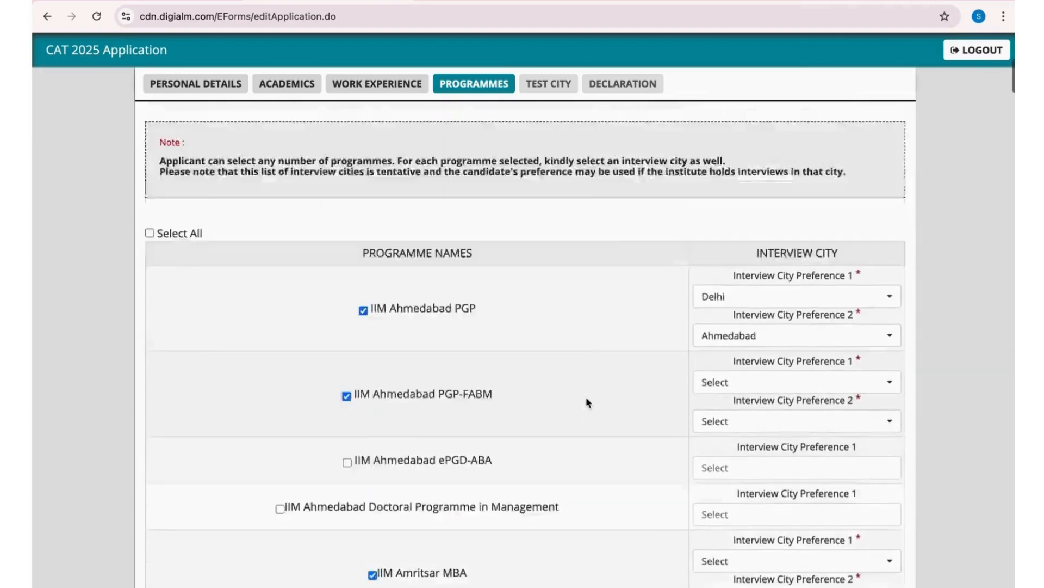
- Set the interview city preferences of IIM Ahmedabad PGP-FABM to Delhi first and Ahmedabad second
scroll(587, 403, down, 5)
scroll(586, 403, down, 2)
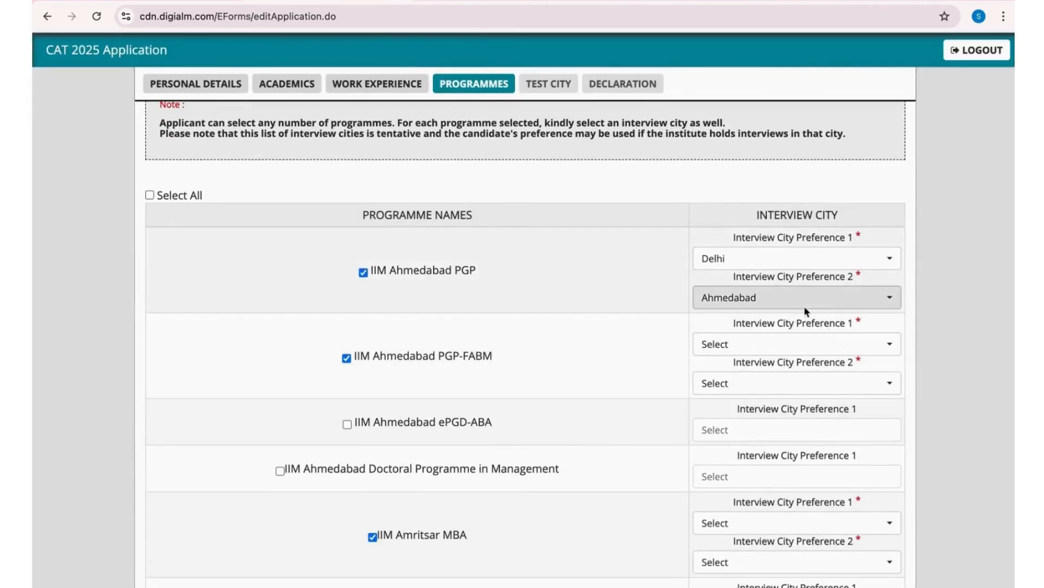
click(838, 343)
click(745, 452)
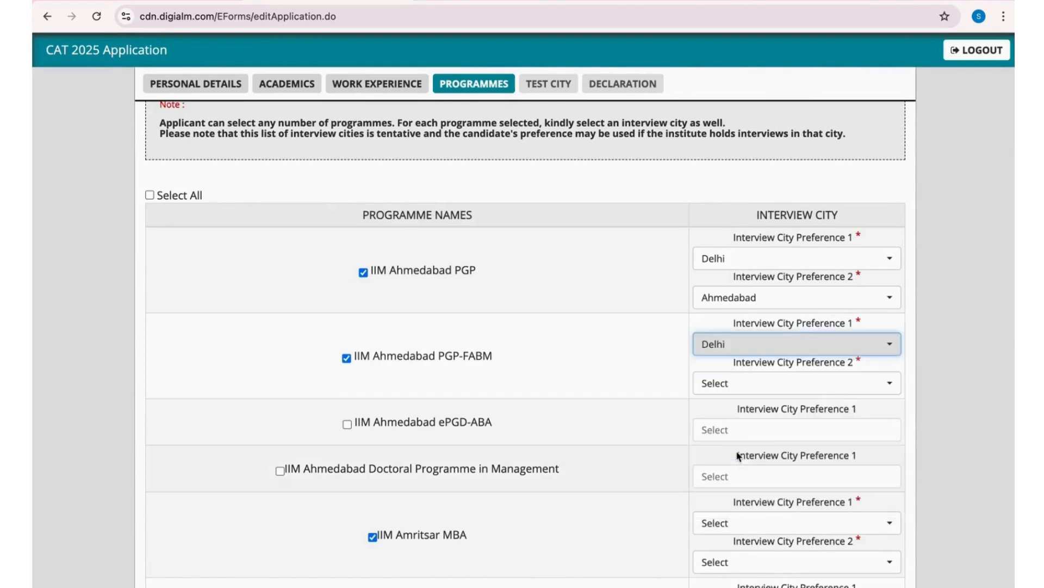
click(735, 383)
click(776, 456)
- Set the interview city preferences of IIM Amritsar MBA to Delhi first and Bengaluru second
scroll(805, 381, down, 3)
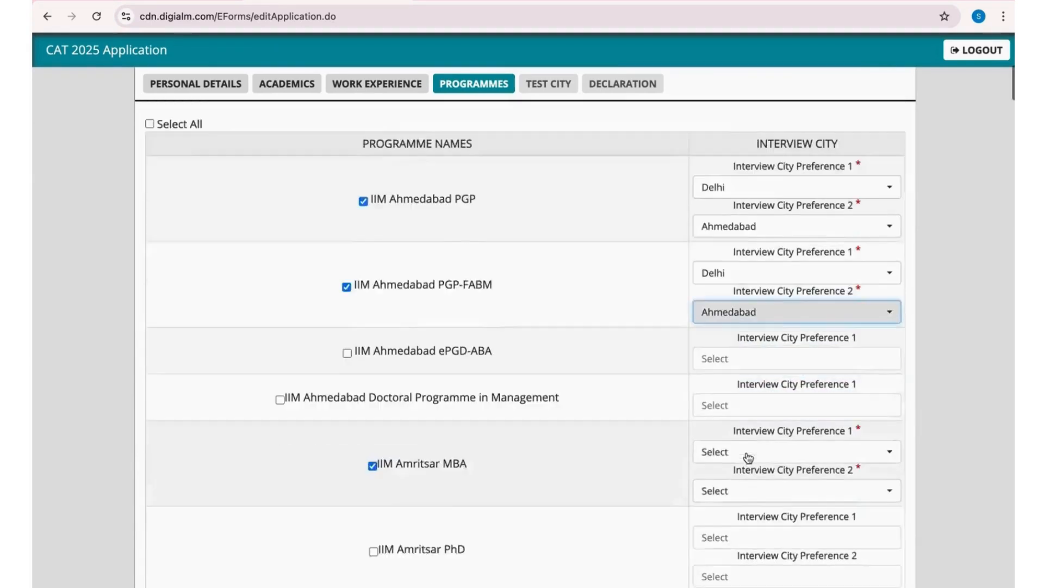
click(820, 349)
click(730, 438)
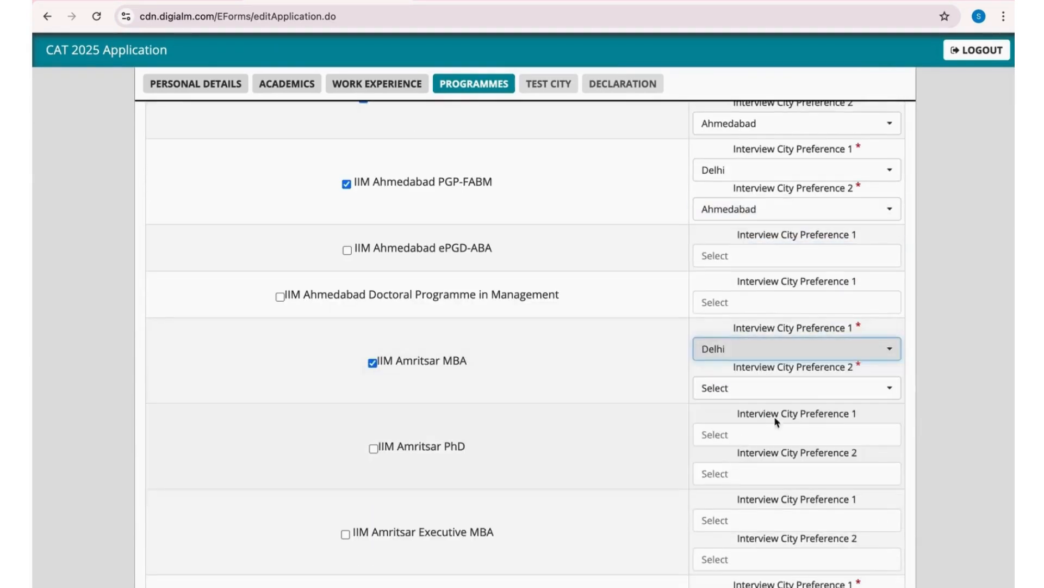
click(821, 387)
scroll(750, 435, down, 1)
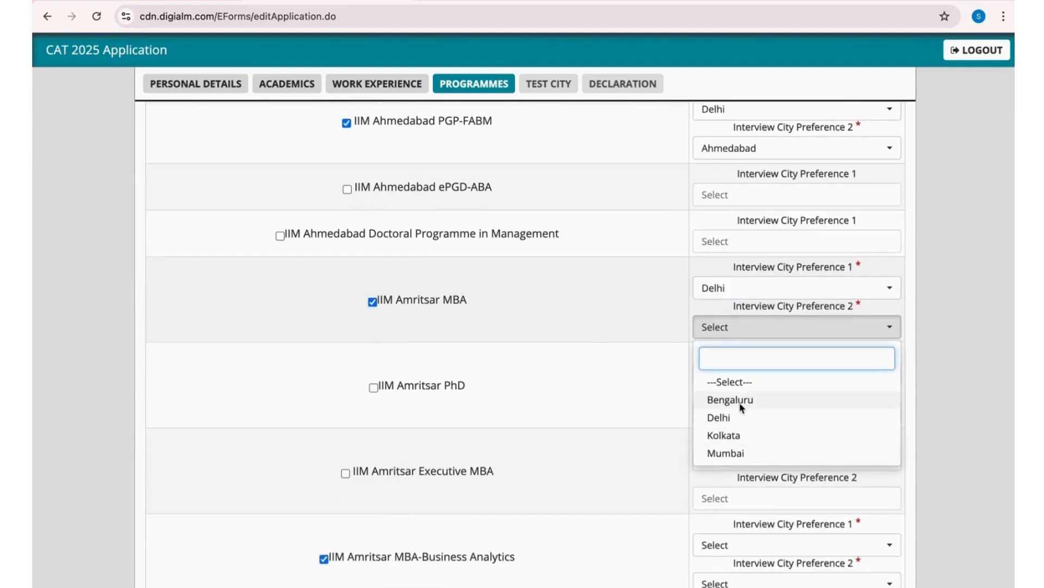
click(735, 401)
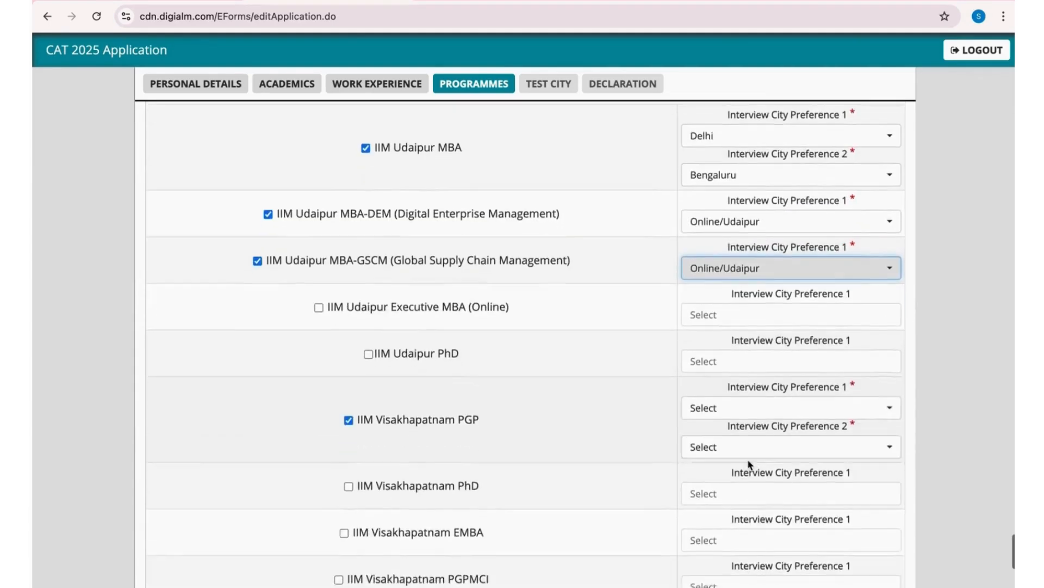
- Set the interview cities of IIM Visakhapatnam PGP to Delhi first and Visakhapatnam second, and save the programmes section
scroll(777, 381, down, 1)
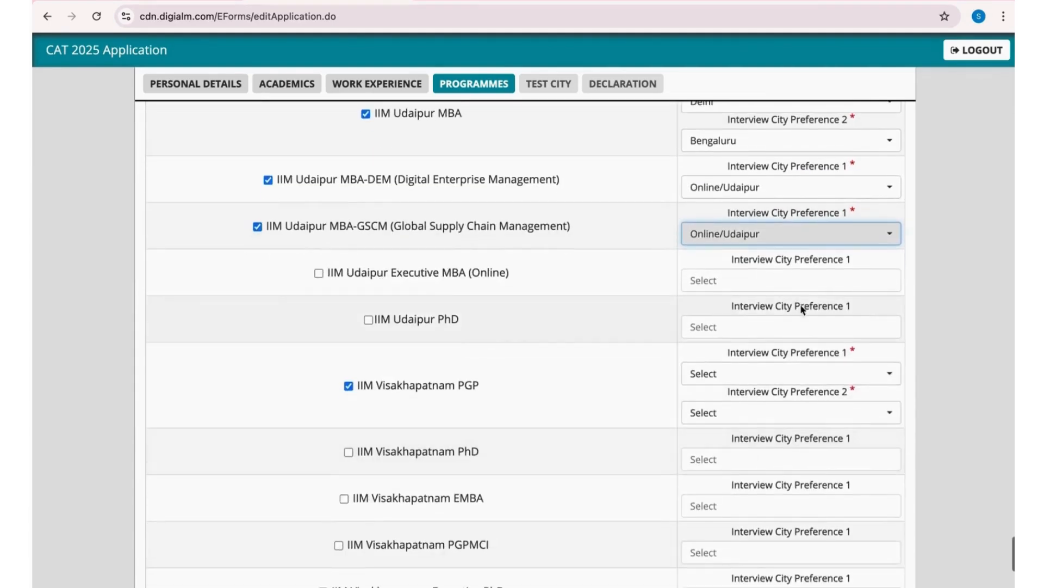
click(823, 380)
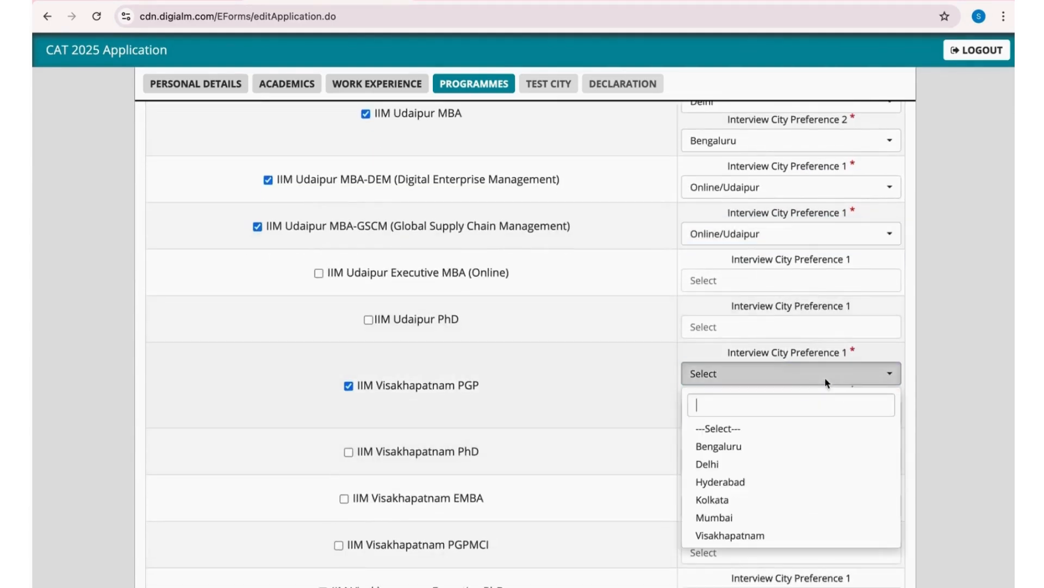
click(728, 469)
click(787, 413)
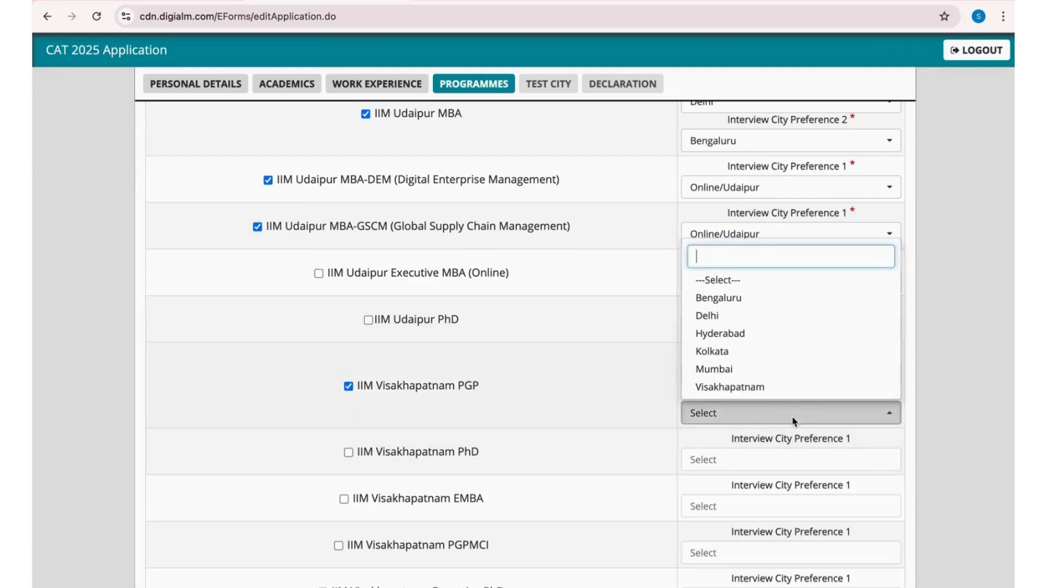
click(758, 383)
scroll(762, 389, down, 5)
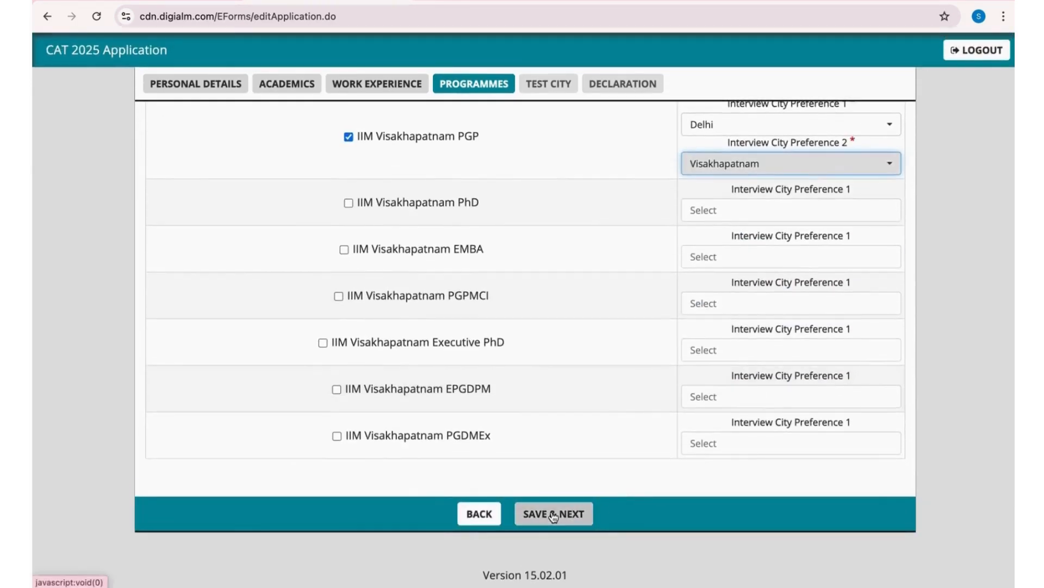
click(553, 514)
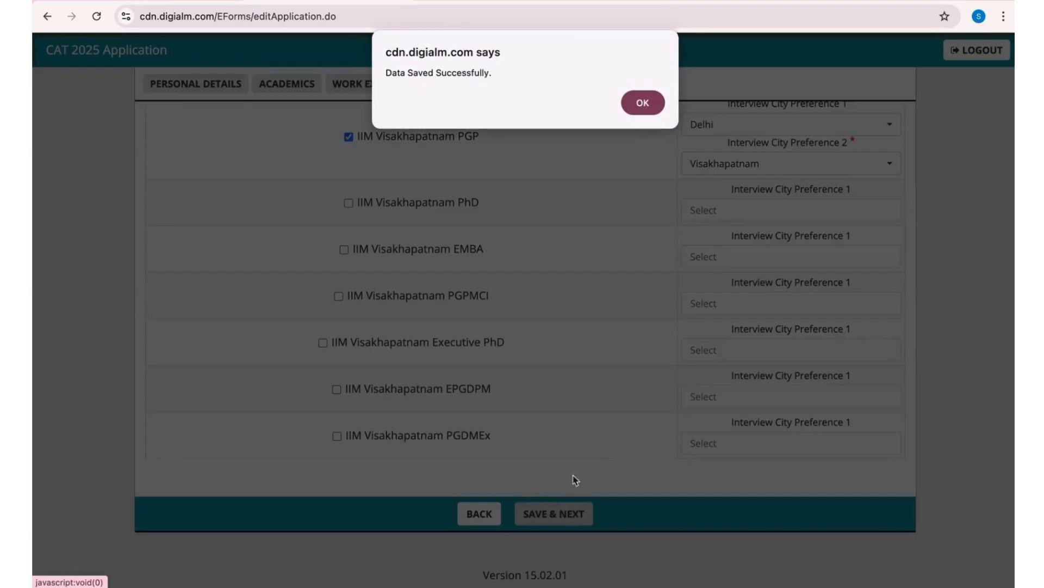
click(647, 110)
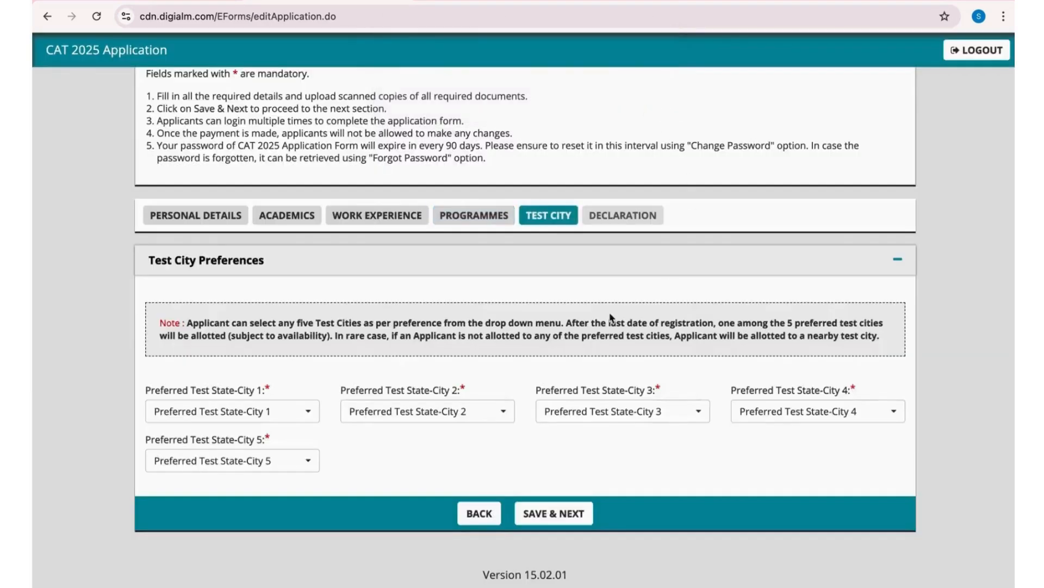
- Set the first preferred test city to Delhi - Delhi - New Delhi
click(267, 413)
text(de)
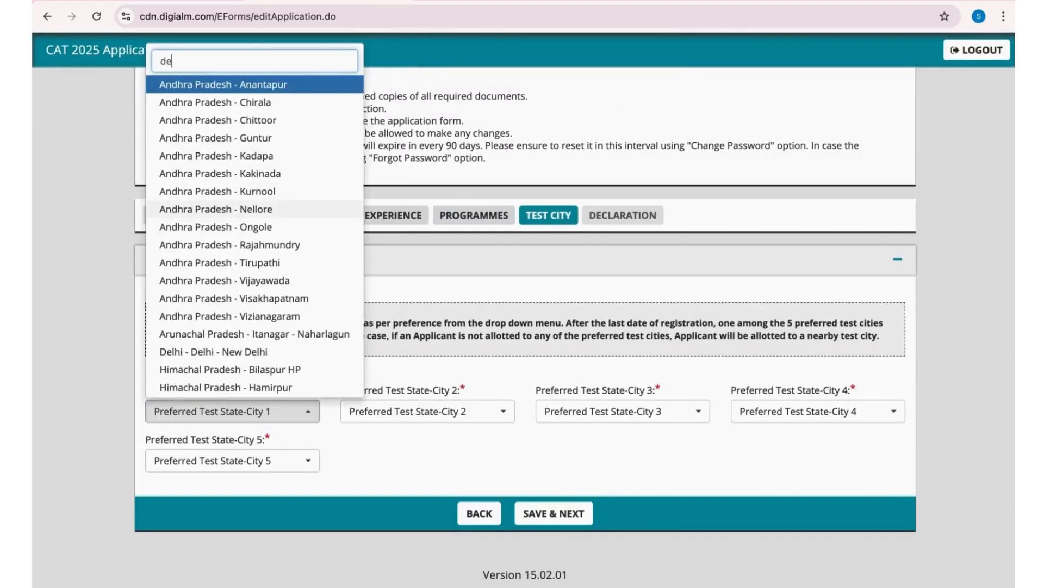
text(l)
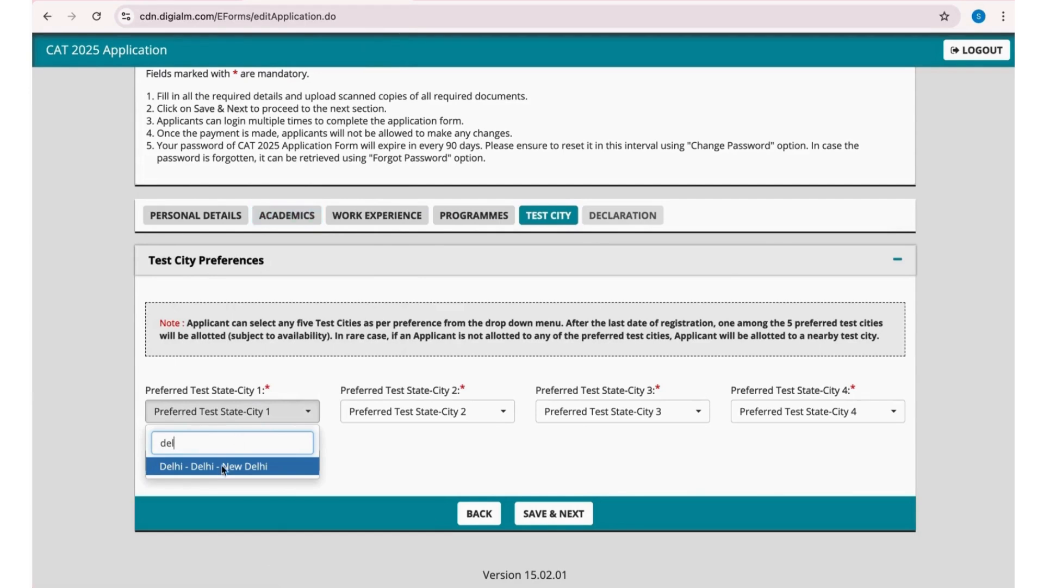
key(Return)
- Set the second preferred test city to Haryana - Gurugram
click(413, 411)
scroll(473, 168, down, 3)
scroll(474, 169, down, 3)
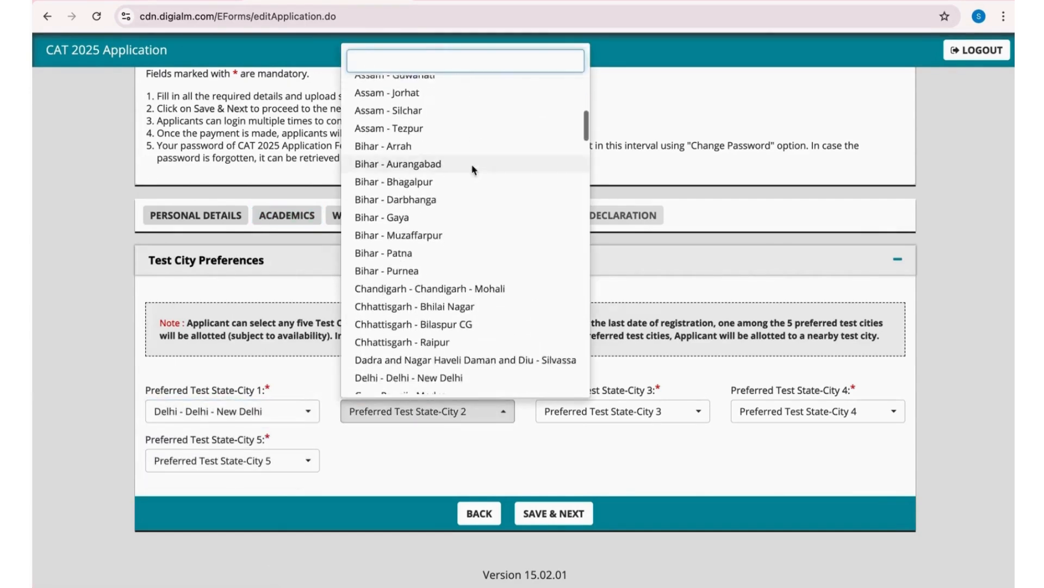
text(delh)
key(BackSpace)
key(BackSpace)
key(BackSpace)
key(BackSpace)
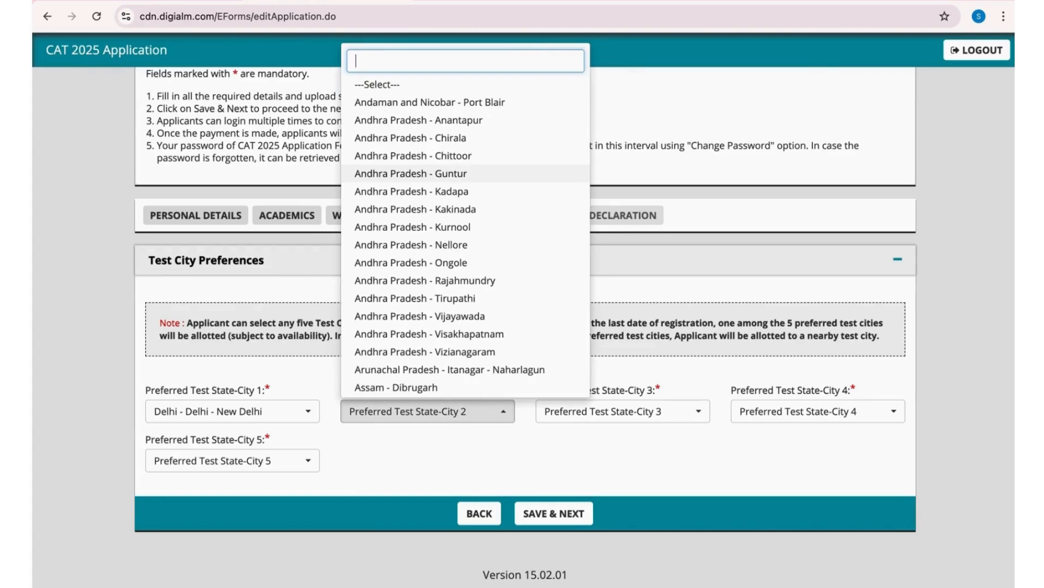
text(gurga)
key(BackSpace)
key(BackSpace)
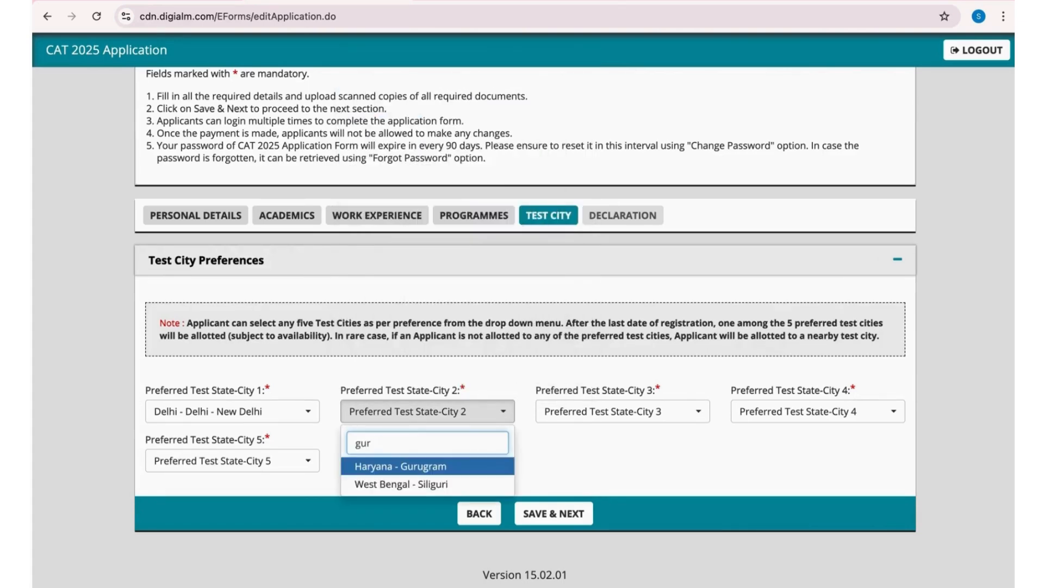
key(Return)
- Set the third preferred test city to NOIDA in Uttar Pradesh and the fourth to Uttar Pradesh - Ghaziabad
click(688, 409)
text(noi)
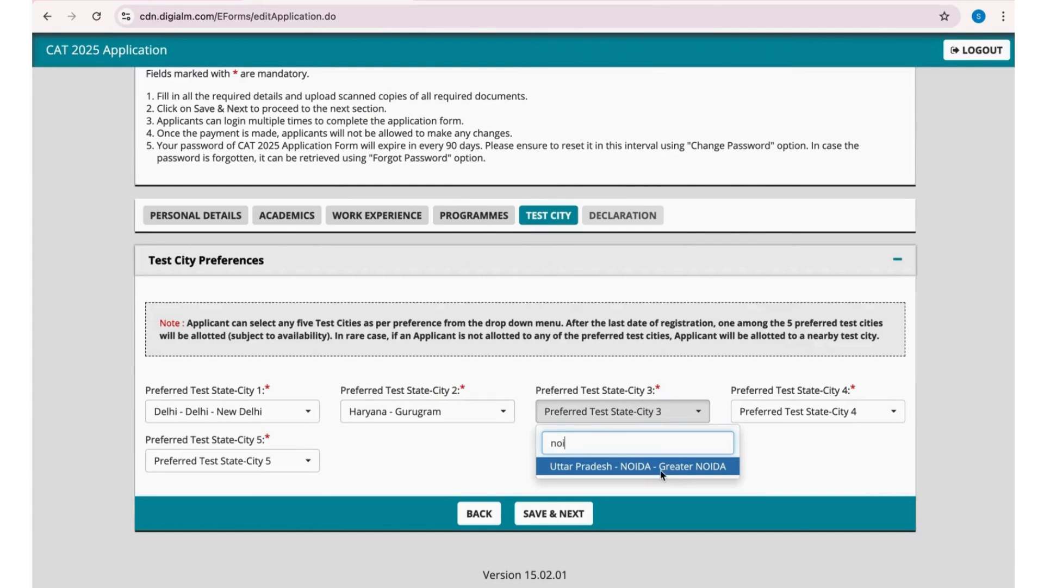
click(662, 468)
click(782, 414)
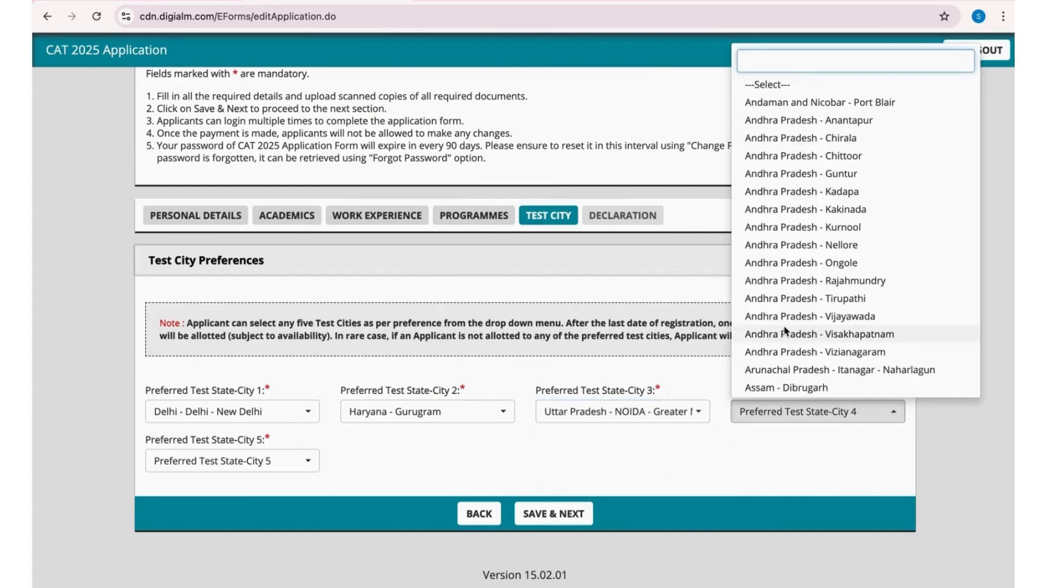
text(ghaz)
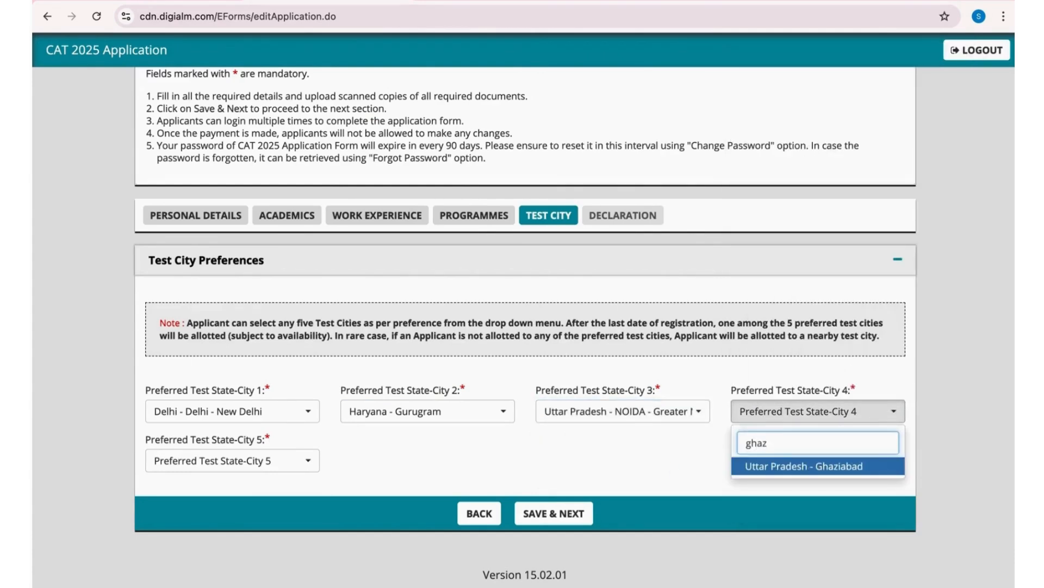
key(Return)
- Set the fifth preferred test city to Haryana - Faridabad and save the test city section
click(272, 460)
text(far)
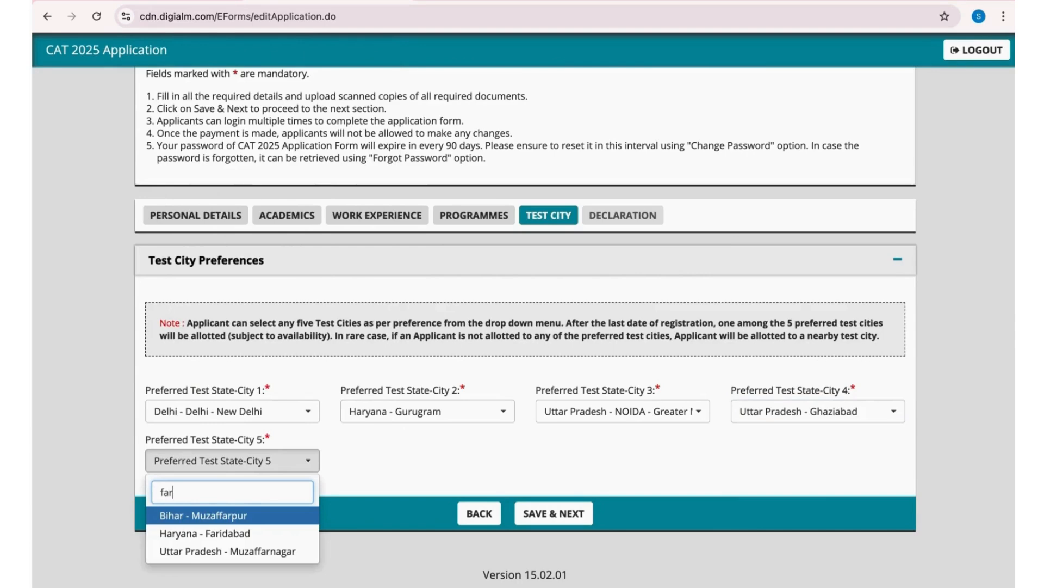
click(215, 530)
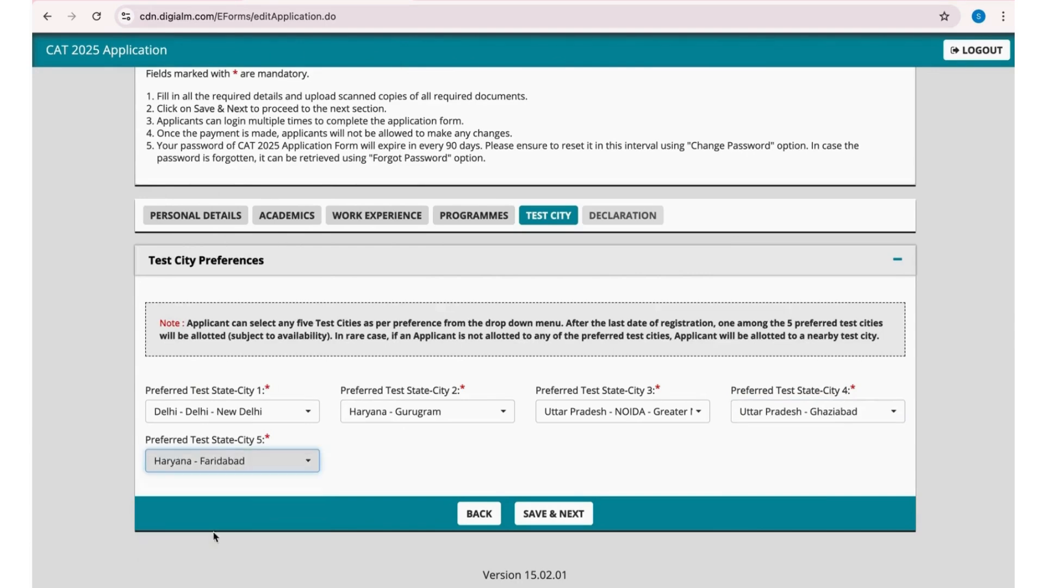
click(567, 517)
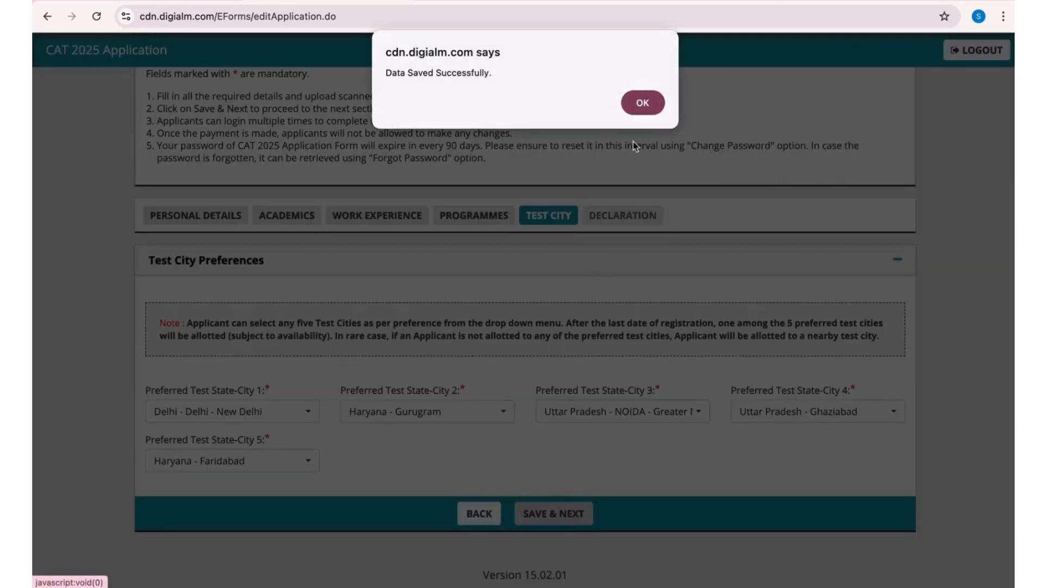
click(644, 104)
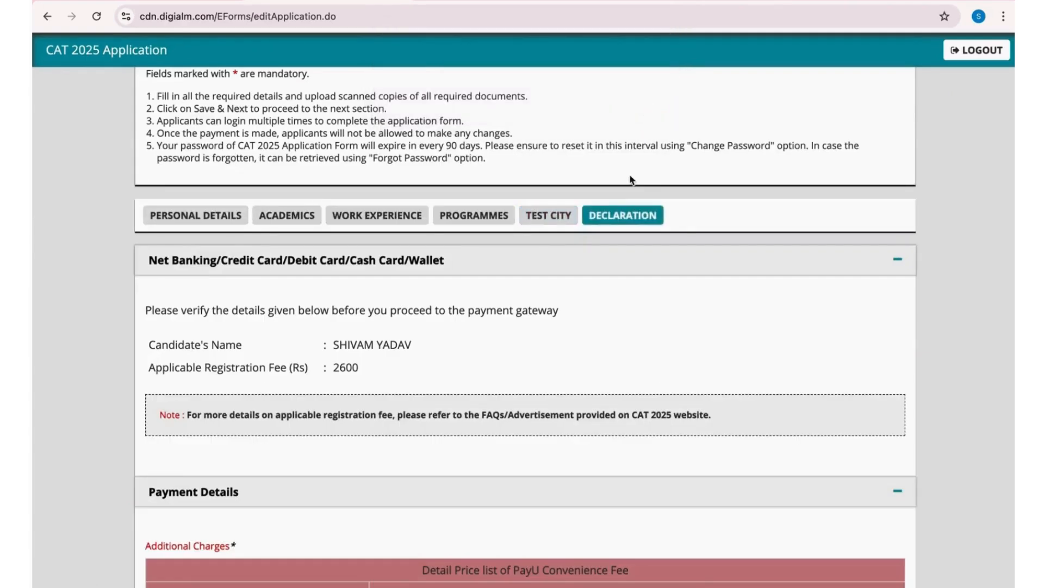
- Review the applicable registration fee and the PayU convenience fee for each payment method in the declaration section
scroll(498, 378, down, 3)
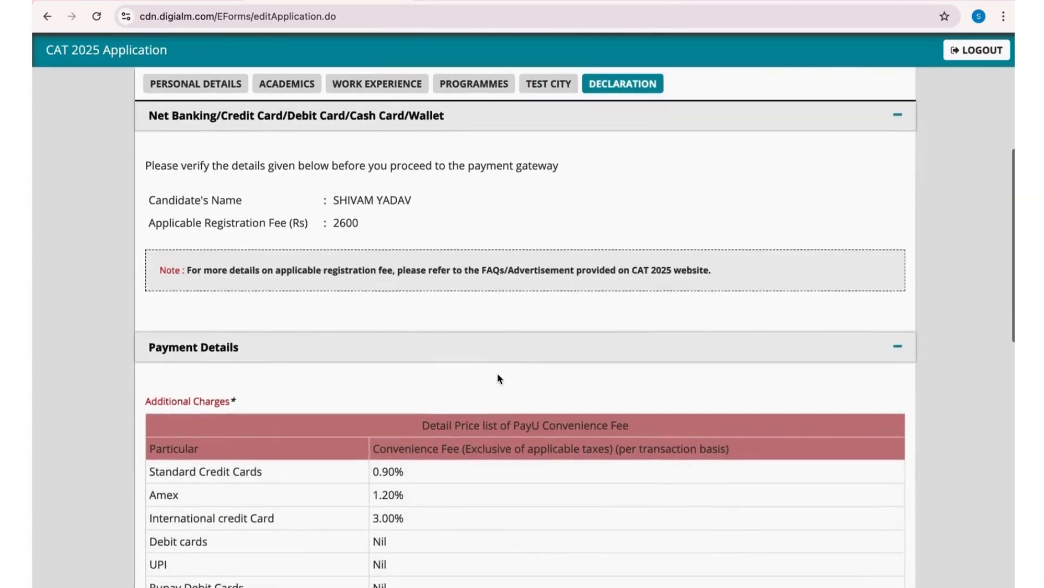
scroll(498, 373, down, 2)
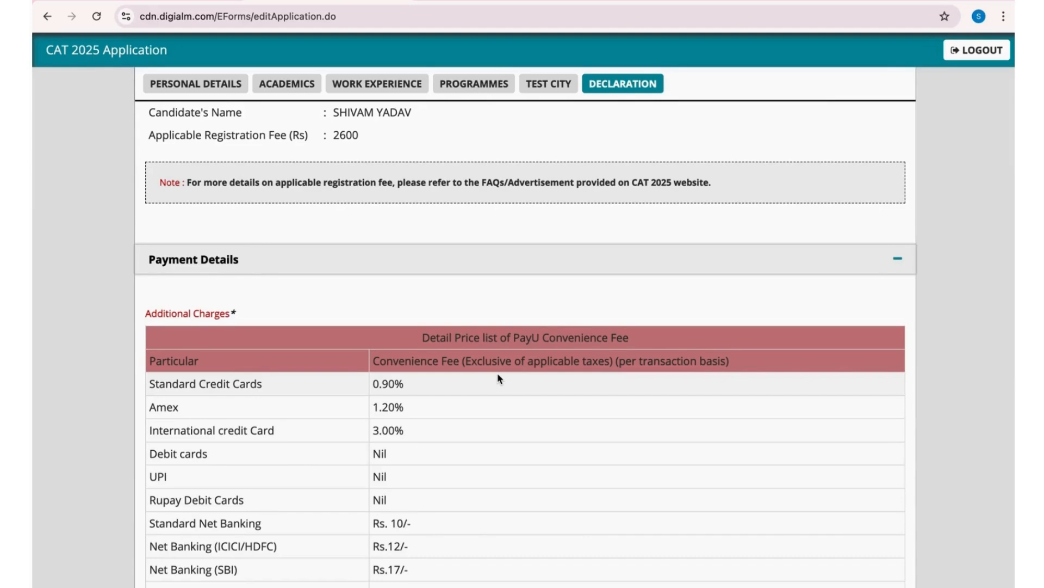
scroll(498, 375, down, 2)
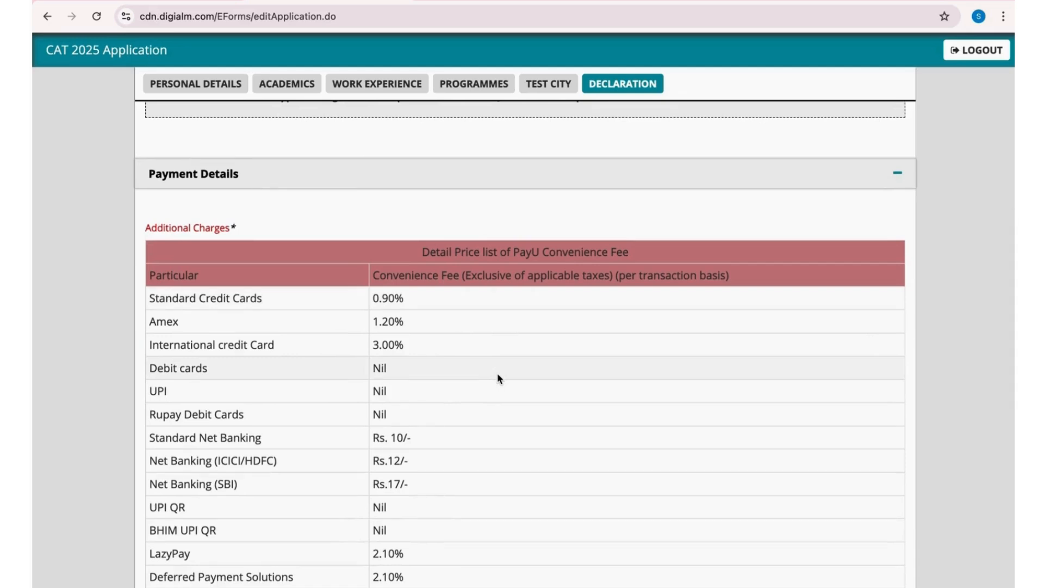
scroll(497, 374, down, 2)
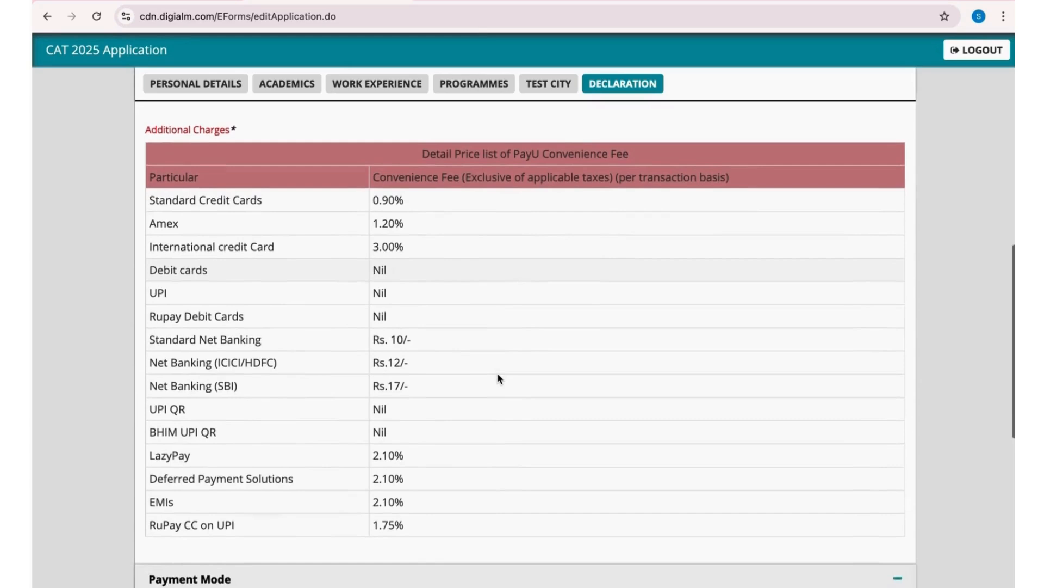
scroll(498, 375, down, 1)
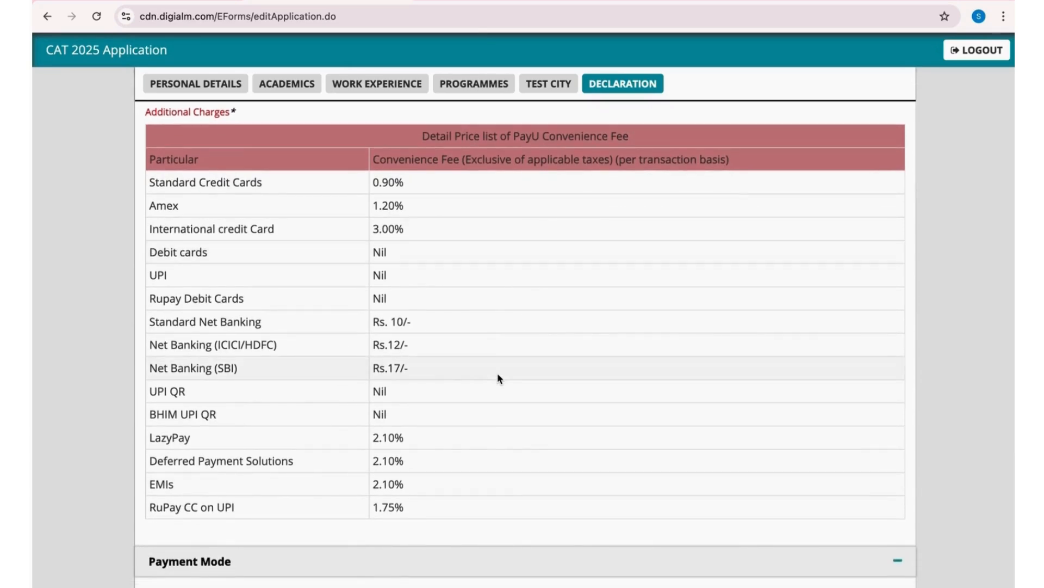
scroll(497, 374, down, 3)
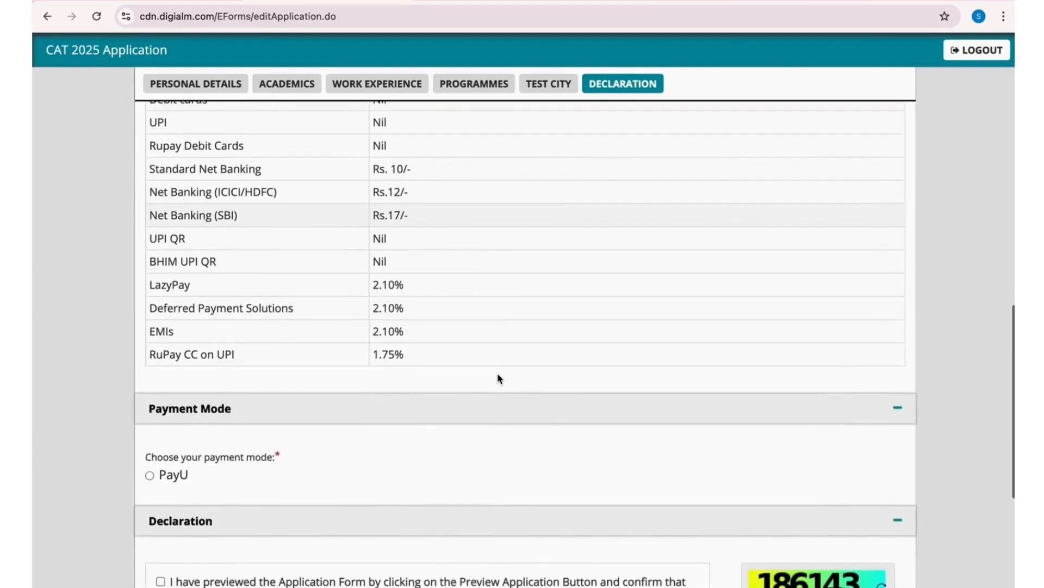
scroll(498, 379, down, 2)
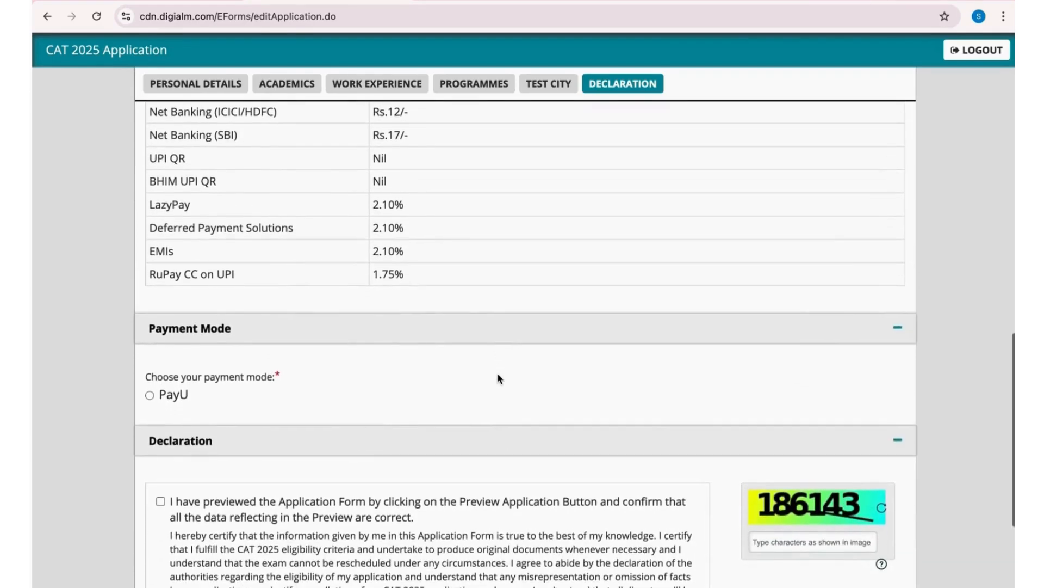
- Complete the declaration section with PayU as payment mode, the confirmation statement ticked and the captcha characters filled in
scroll(497, 373, down, 3)
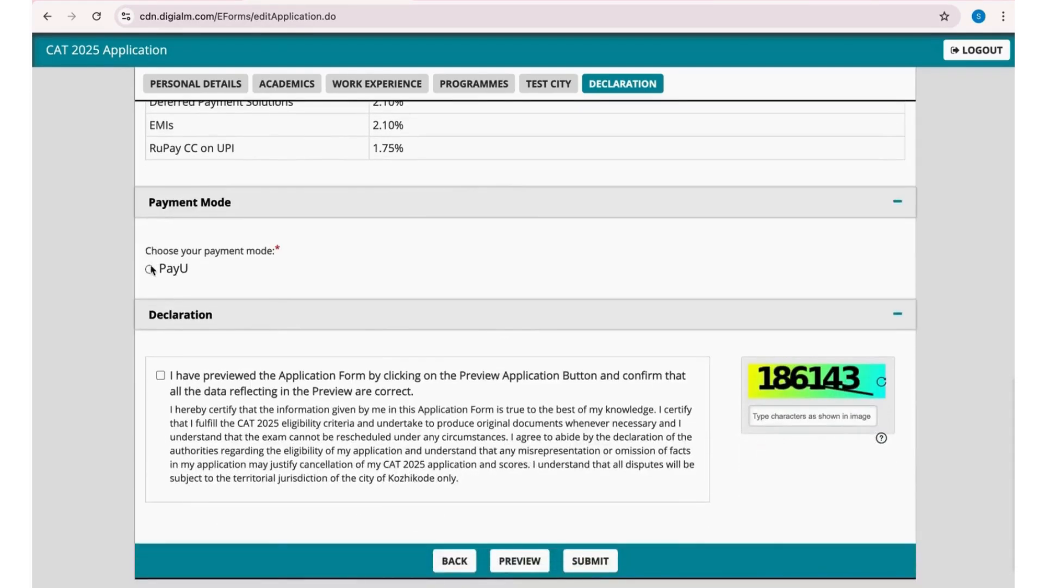
click(150, 269)
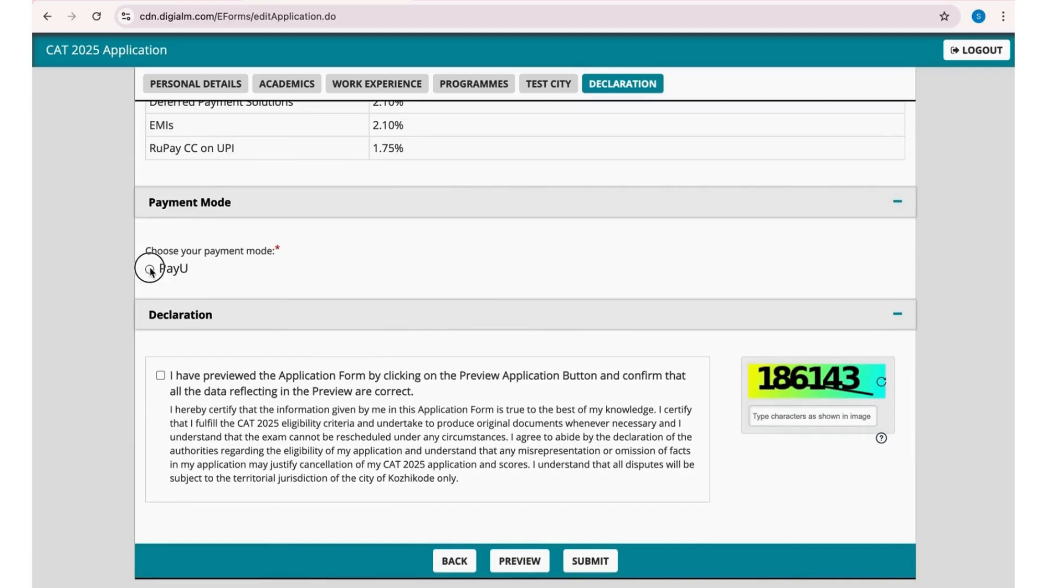
click(161, 376)
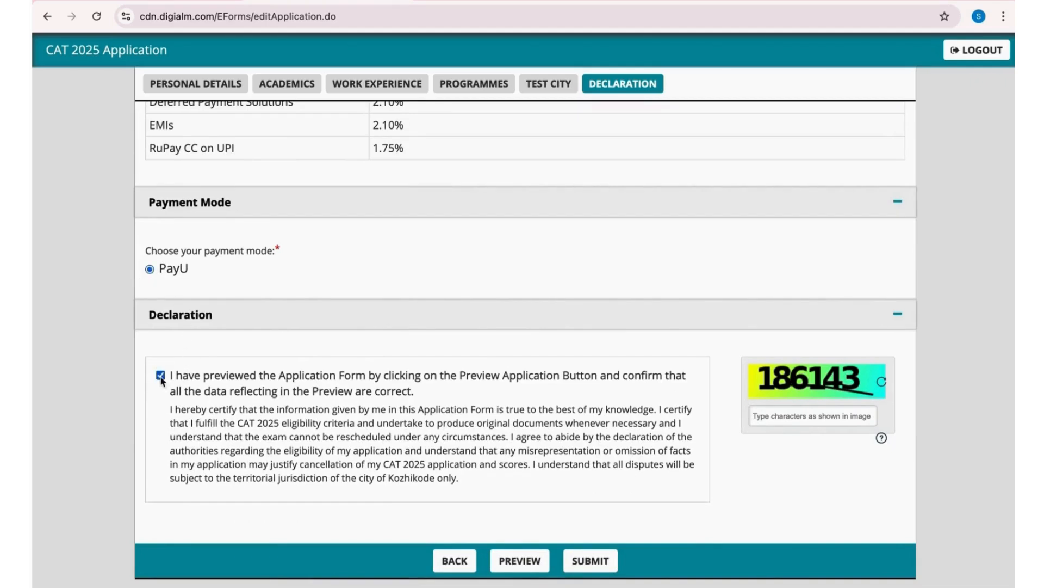
click(787, 423)
text(1)
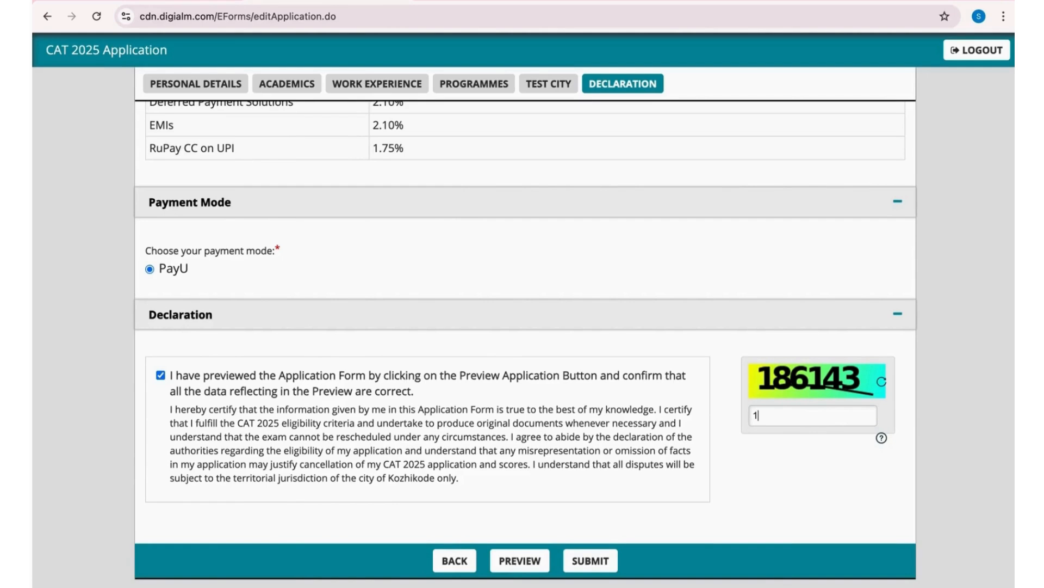
text(86143)
- Preview the application form, go through the applicant details, and close the preview
click(515, 561)
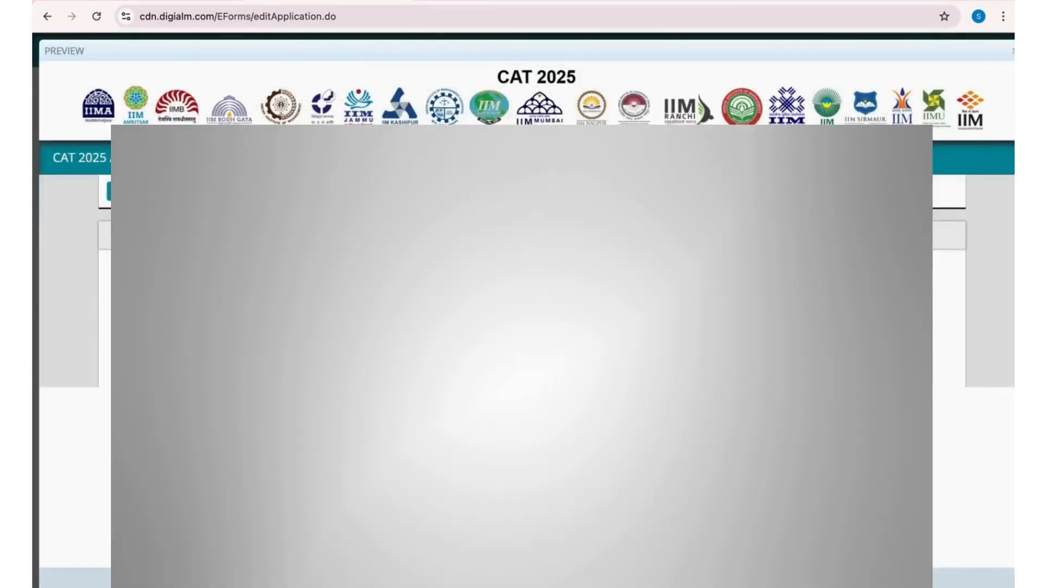
scroll(974, 327, down, 2)
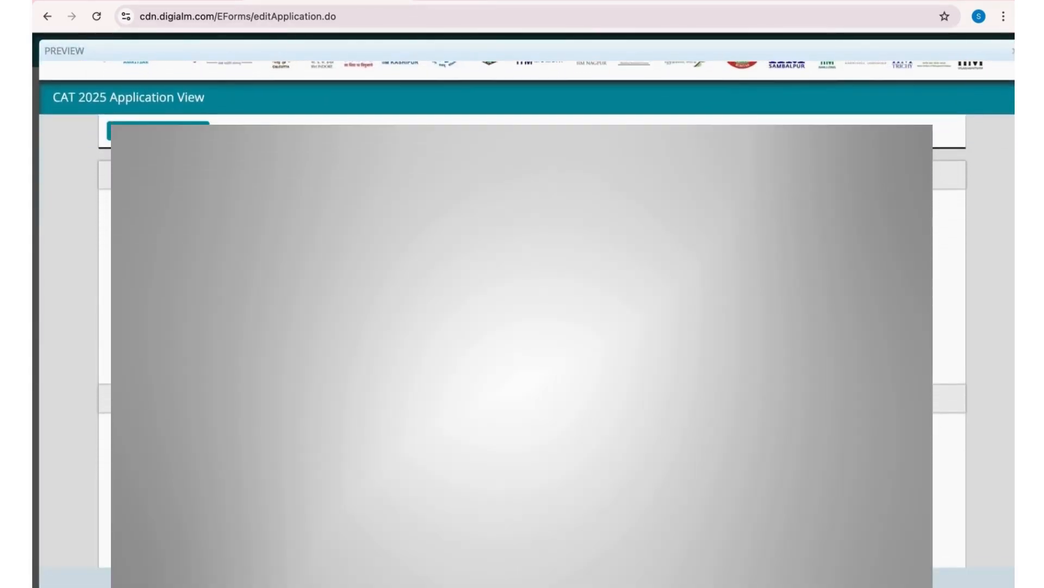
scroll(974, 326, down, 1)
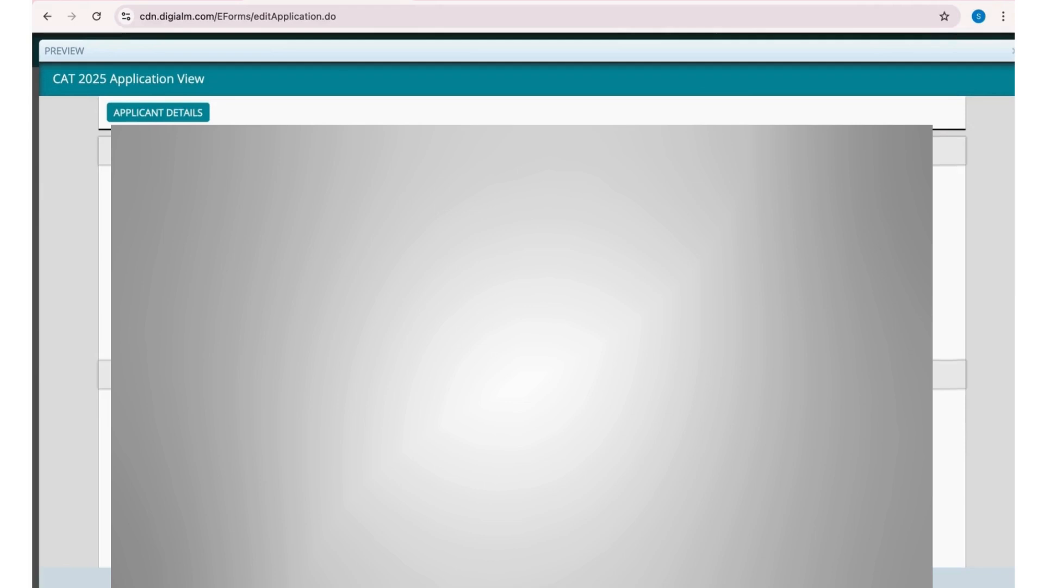
scroll(974, 326, down, 2)
scroll(974, 327, down, 5)
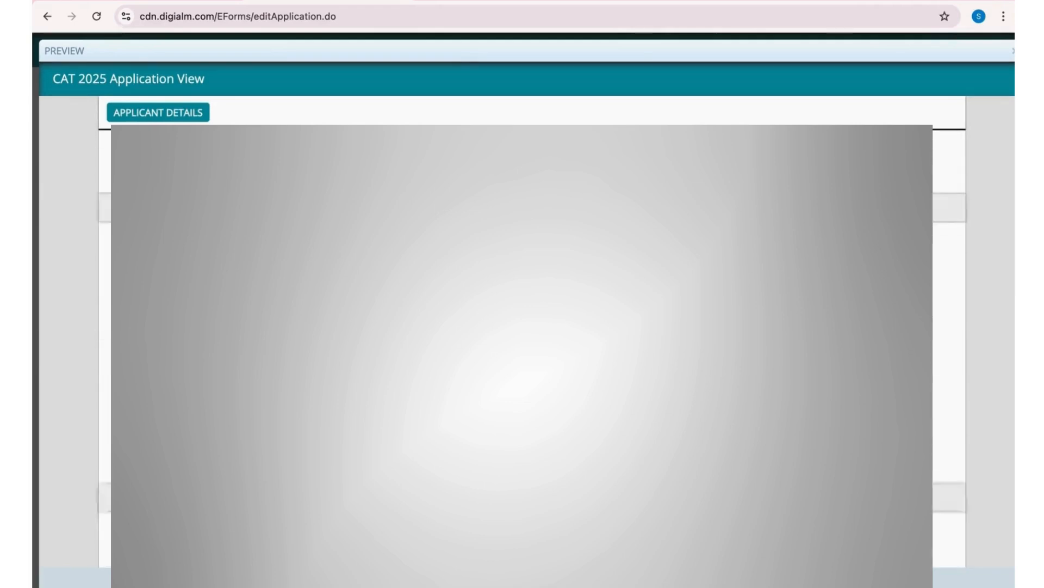
scroll(950, 337, down, 10)
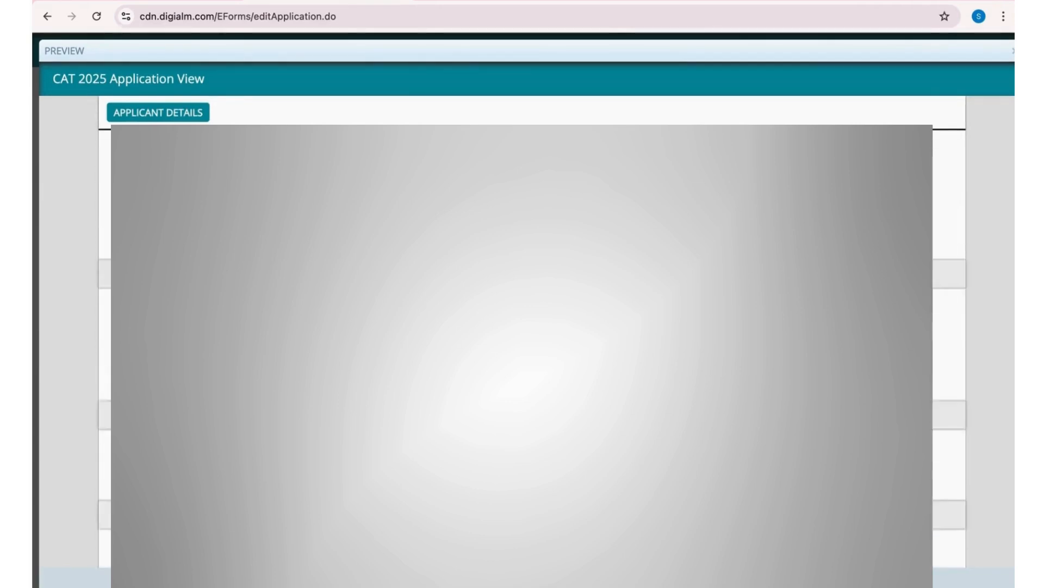
click(1013, 51)
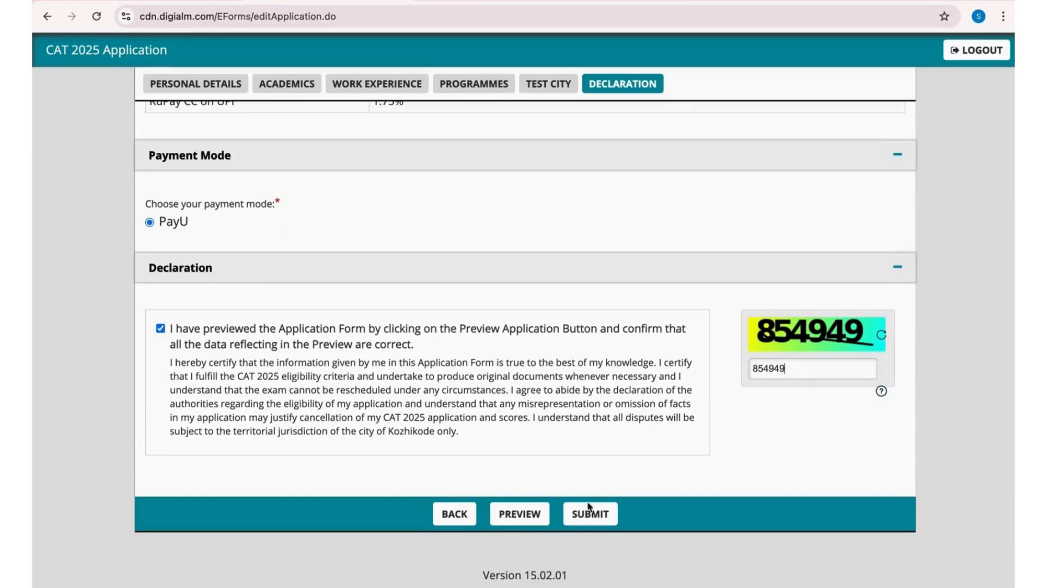
- Submit the application form, authorise the PayU card payment with the bank's one-time password, and dismiss the offer to save the password
click(590, 514)
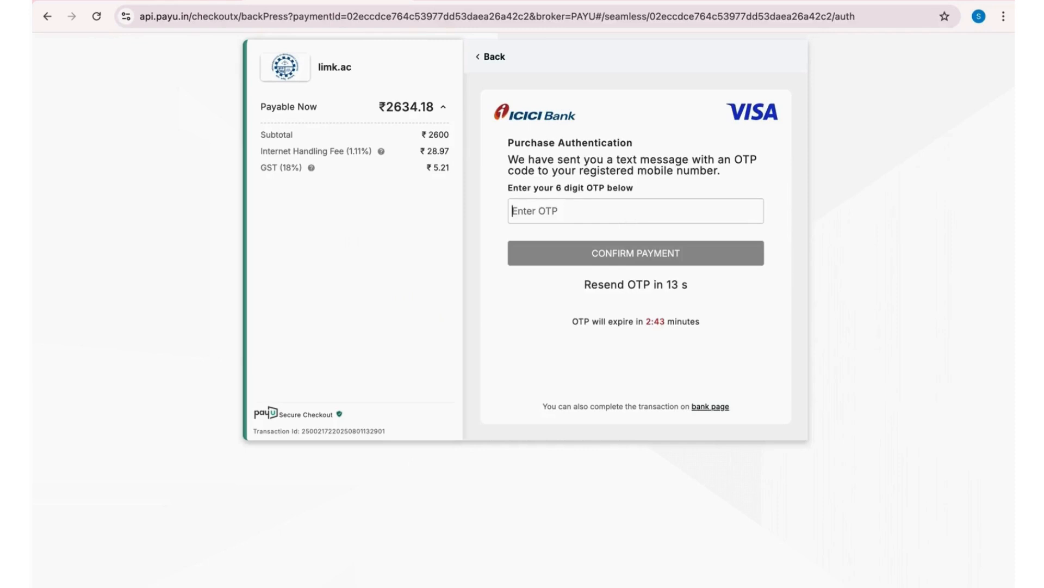
text(12345)
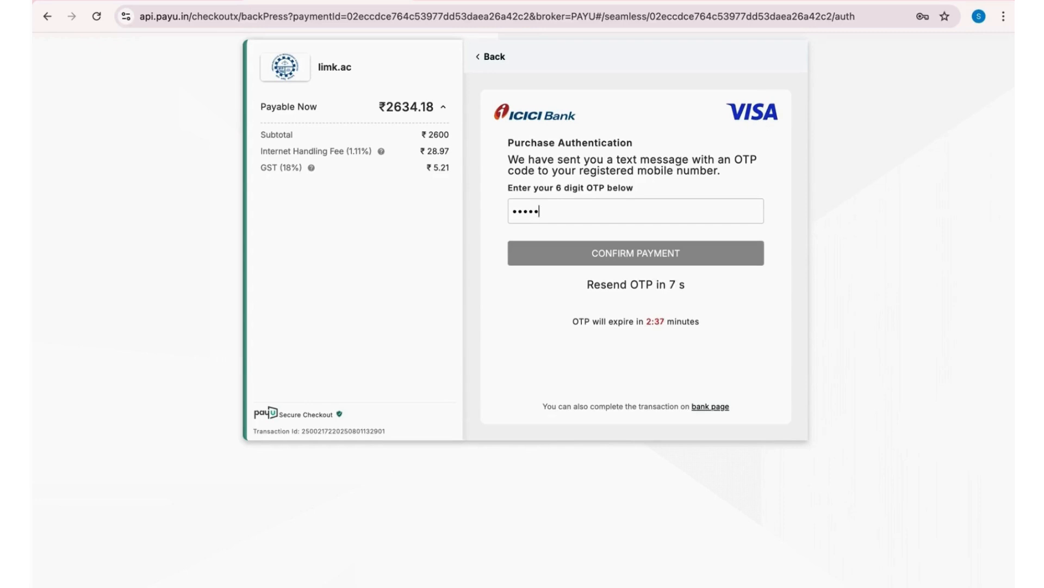
text(6)
click(675, 255)
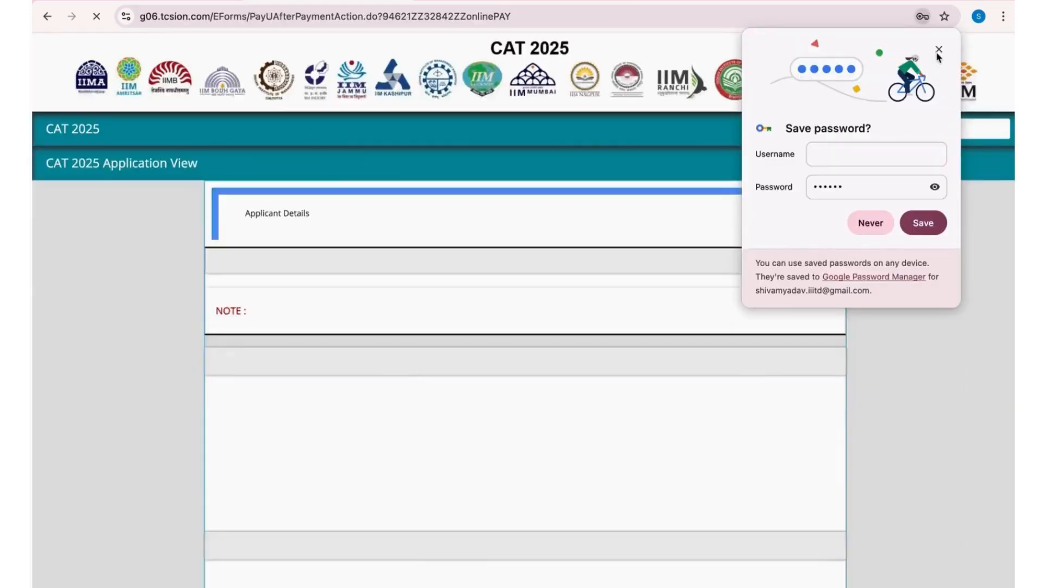
click(937, 51)
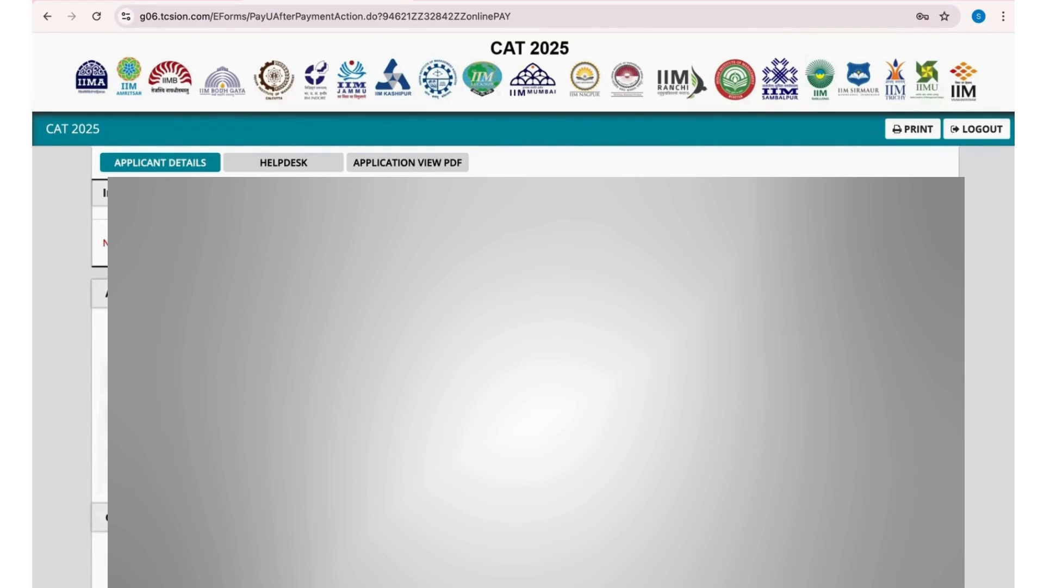
- Print the submitted application to a PDF file named "CAT 2025 Application Form"
click(907, 130)
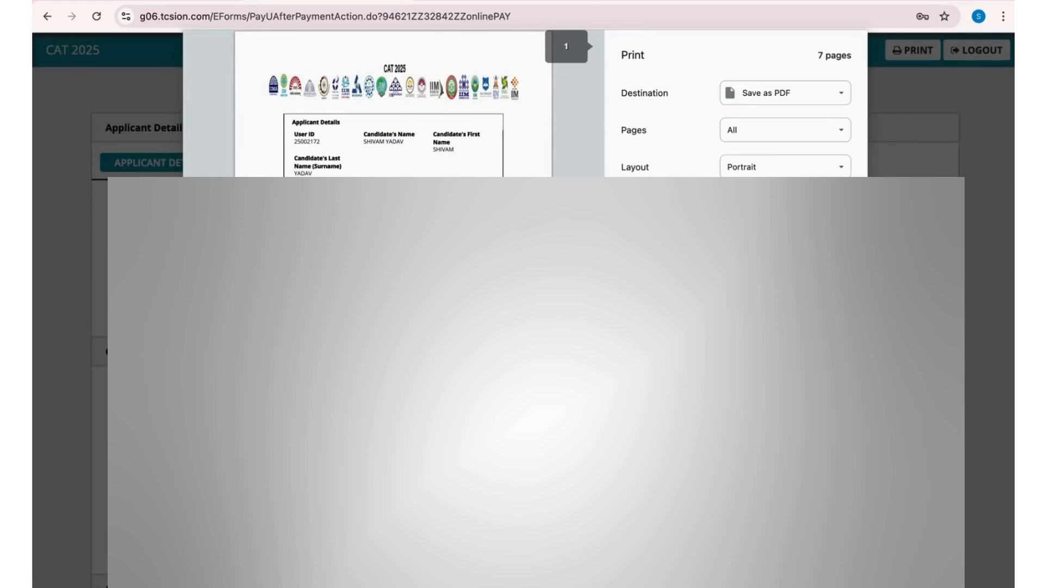
key(Return)
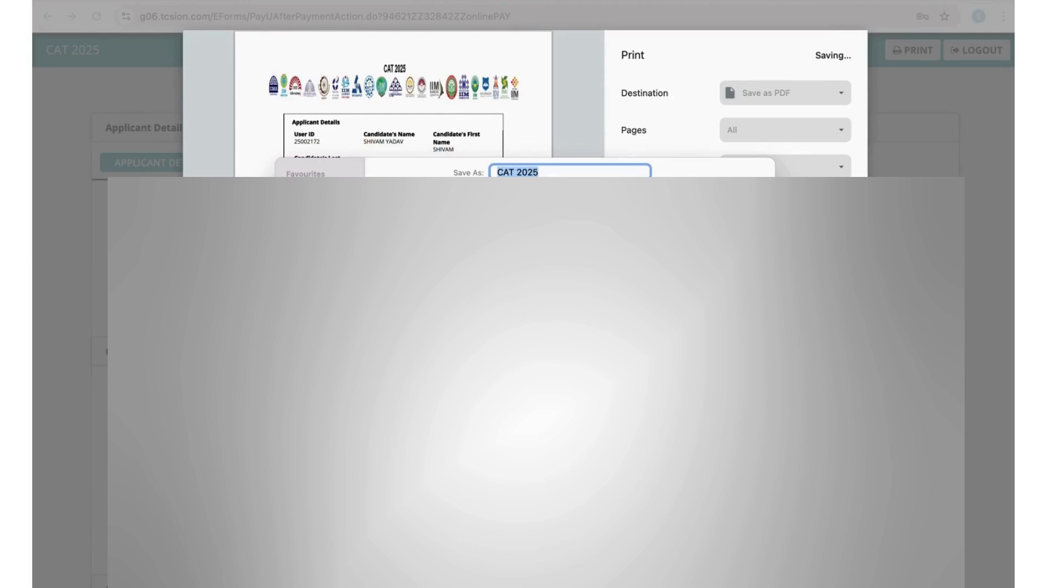
key(Right)
text(Appl)
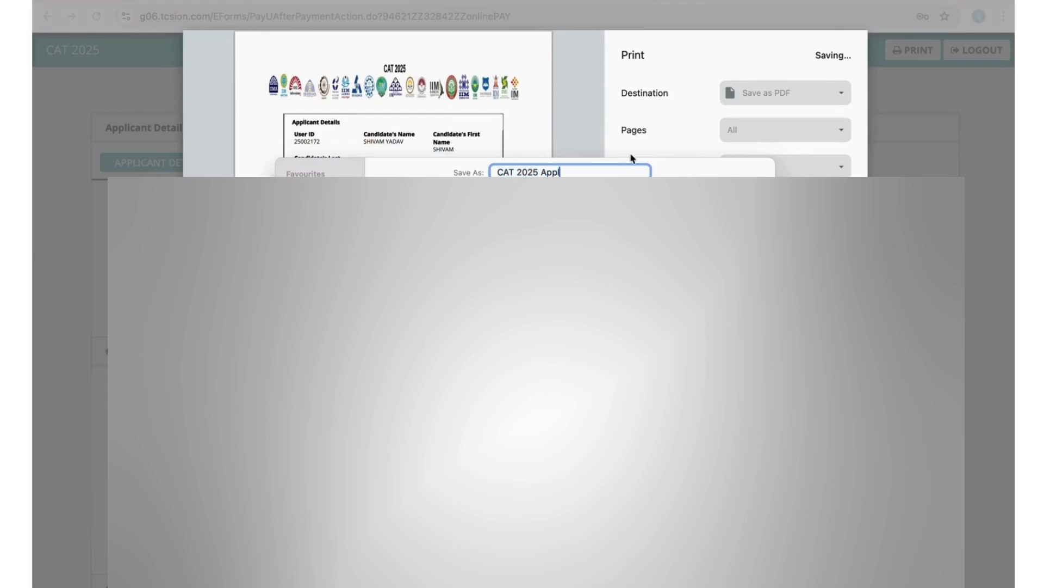
text(ication Form)
key(Return)
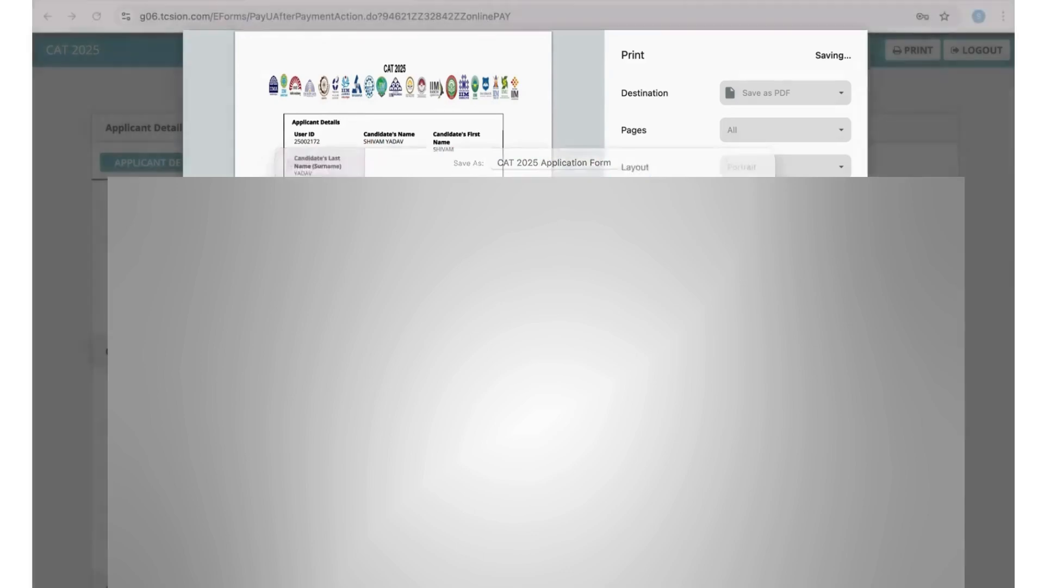